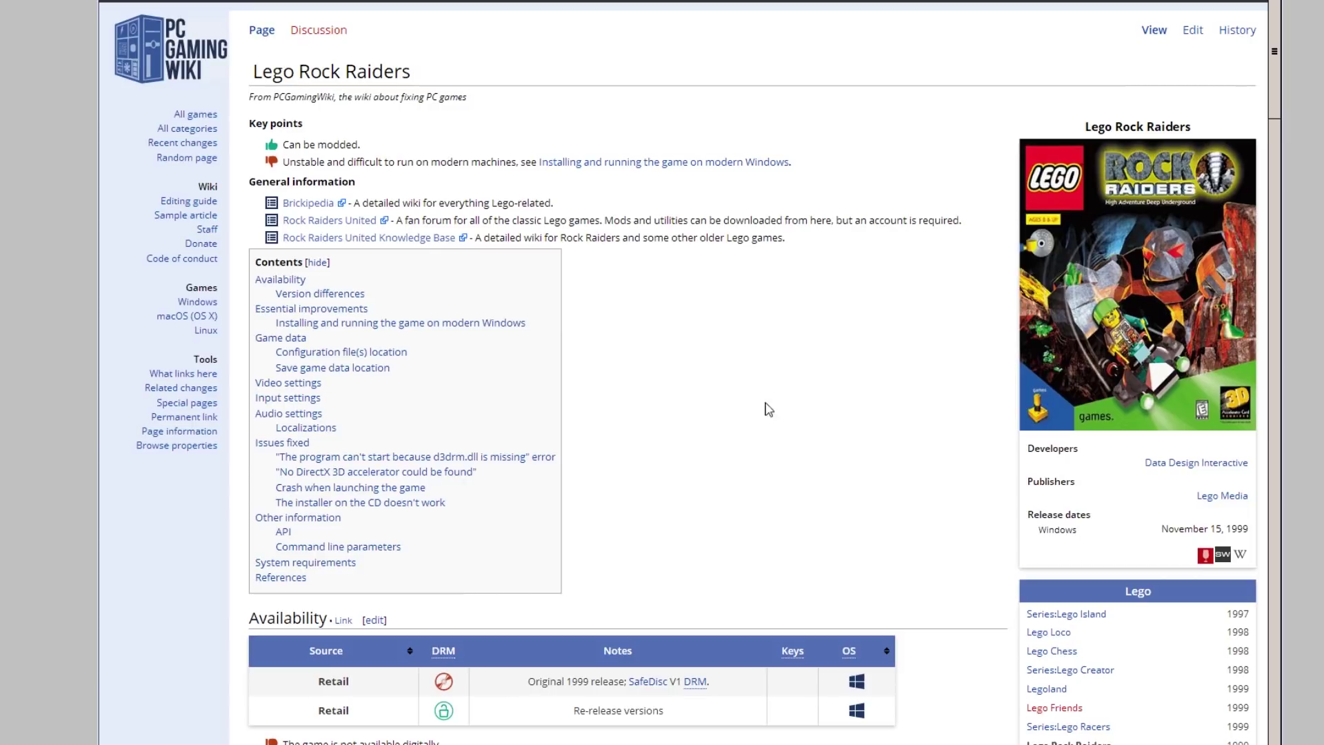
# Read the Lego Rock Raiders wiki page's instructions for modern Windows and look over its settings, localizations and fixed issues.
pyautogui.scroll(-8, 765, 441)
pyautogui.scroll(-1, 768, 429)
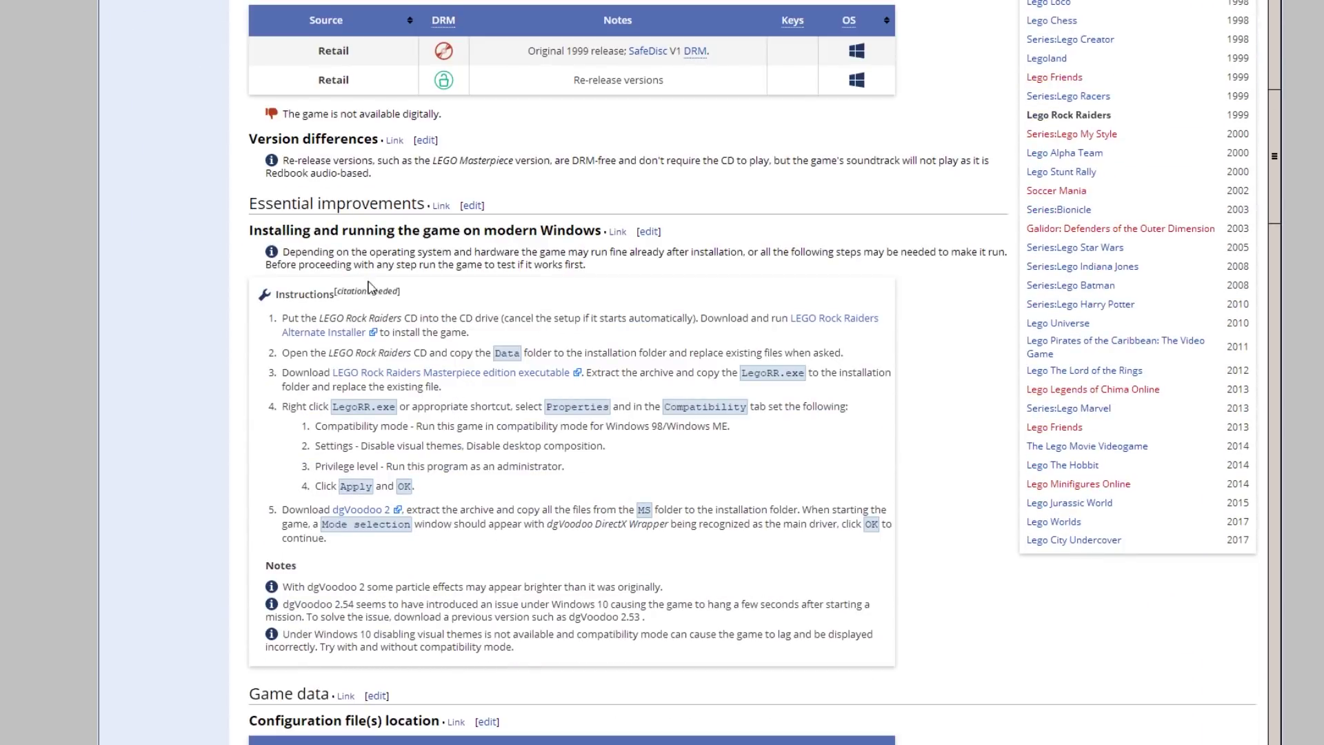
pyautogui.moveTo(272, 265); pyautogui.dragTo(608, 268)
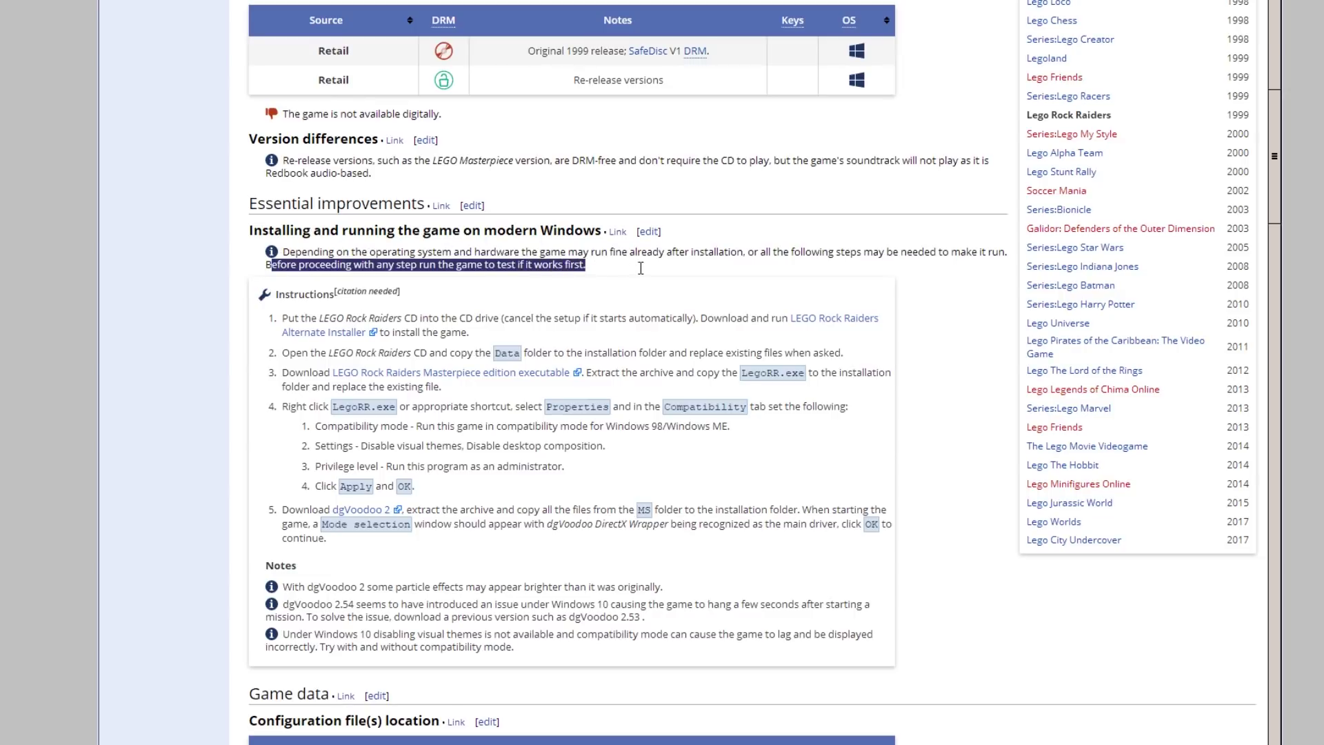
pyautogui.click(746, 320)
pyautogui.scroll(-20, 597, 328)
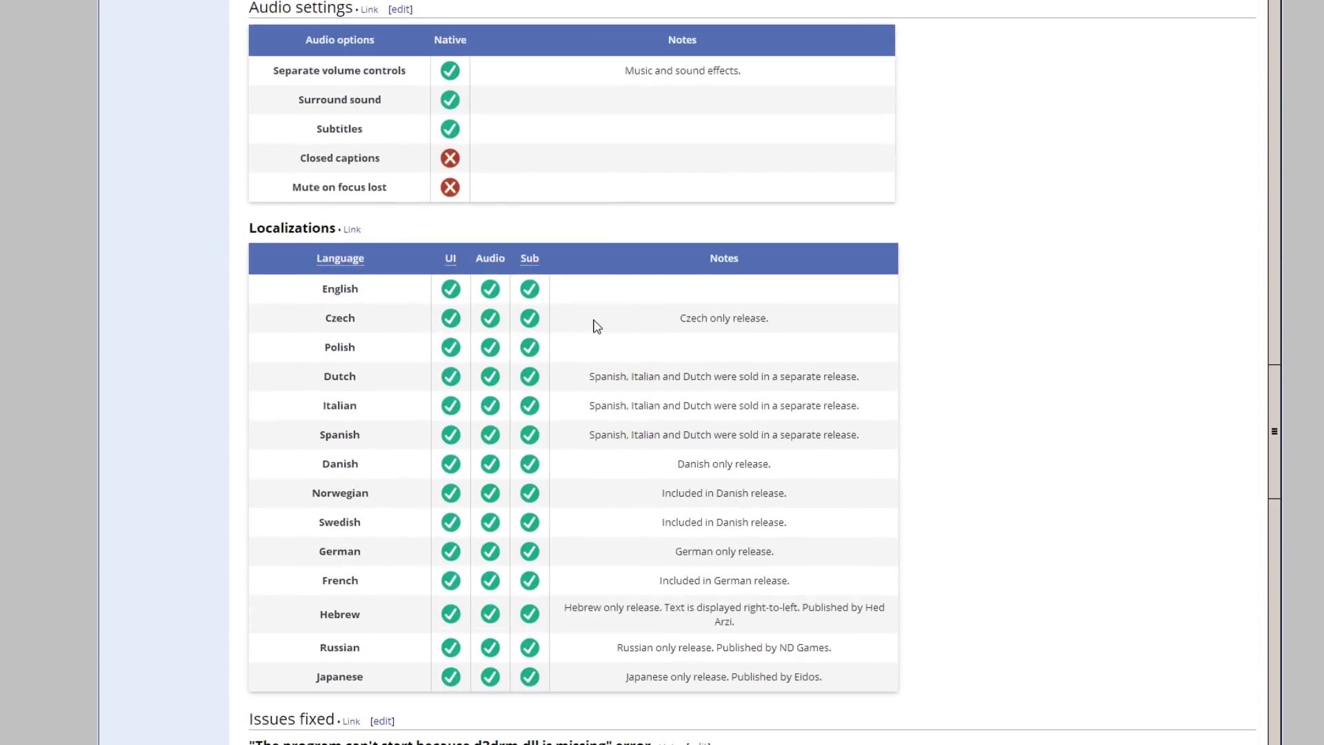
pyautogui.scroll(-10, 597, 325)
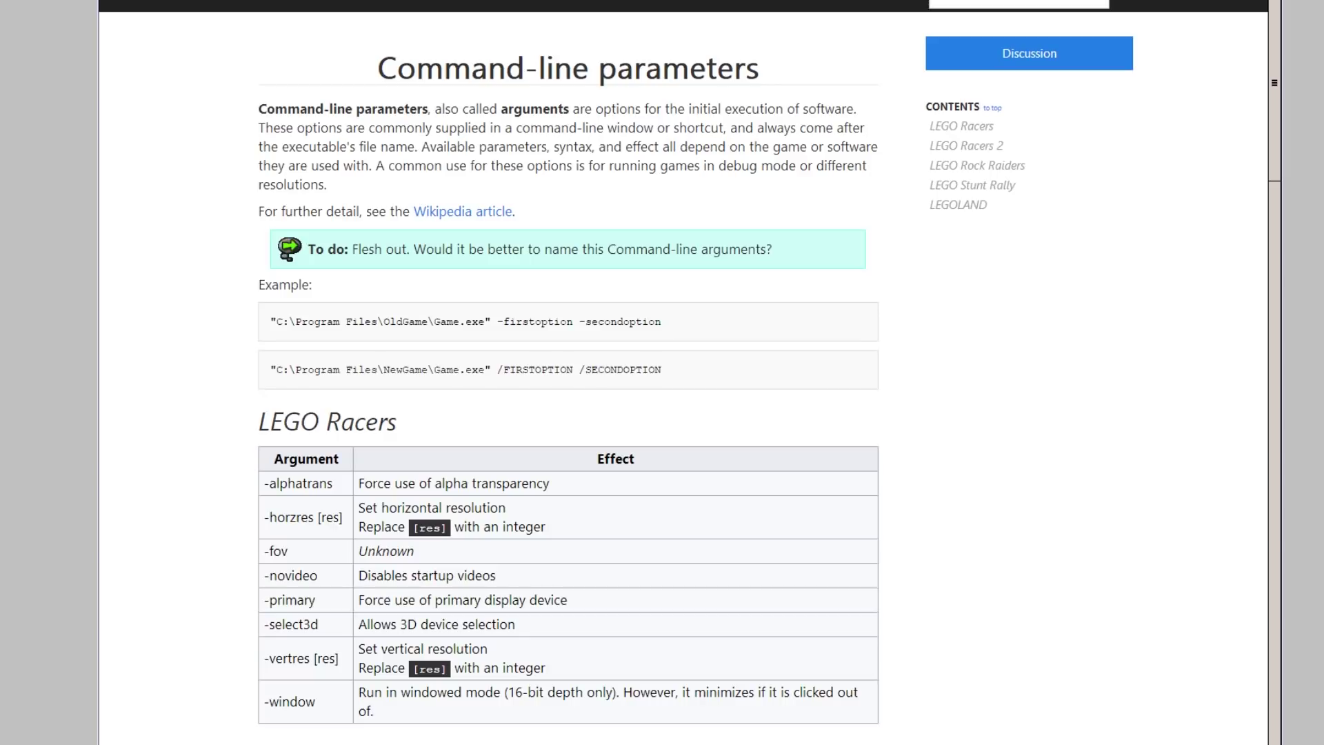
# Examine the LEGO Racers command-line arguments from -alphatrans to -novideo and their effects.
pyautogui.moveTo(416, 482); pyautogui.dragTo(559, 485)
pyautogui.moveTo(363, 511); pyautogui.dragTo(560, 531)
pyautogui.moveTo(370, 550); pyautogui.dragTo(455, 557)
pyautogui.moveTo(281, 550); pyautogui.dragTo(311, 559)
pyautogui.click(474, 550)
pyautogui.doubleClick(284, 572)
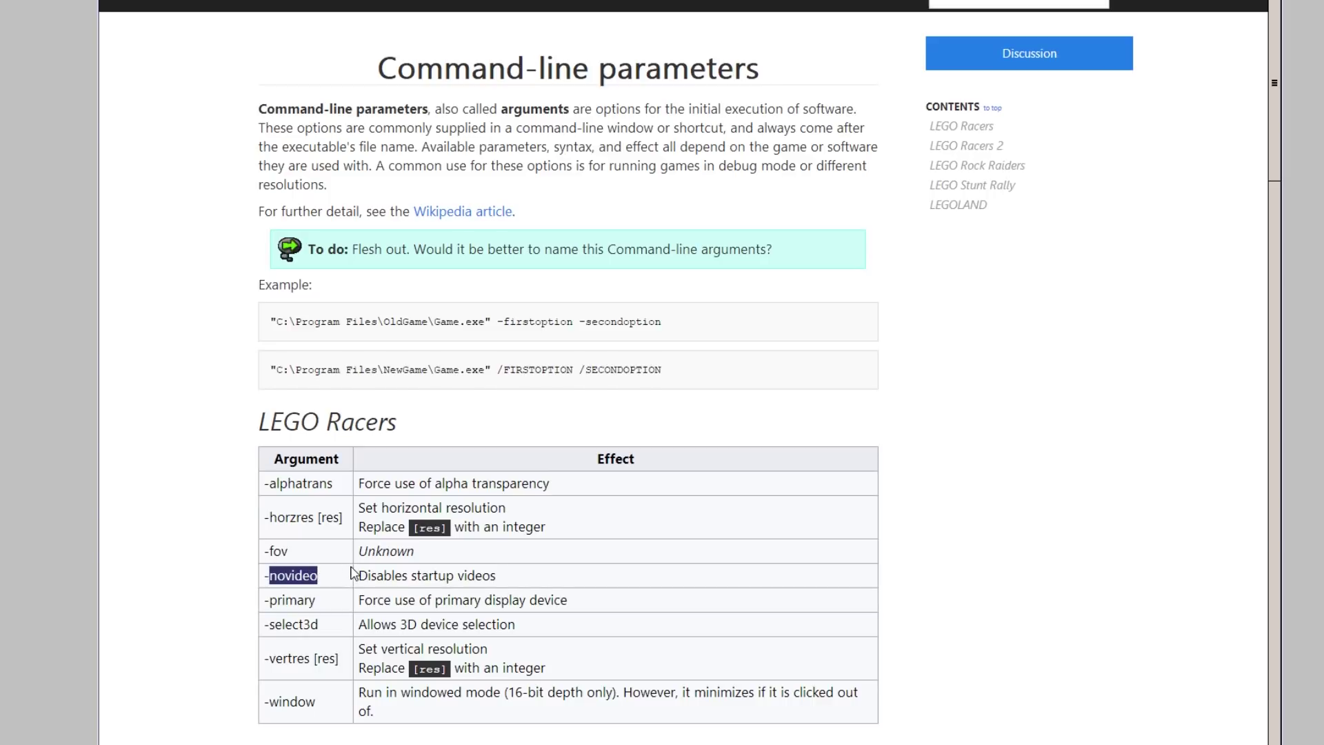
# Examine the remaining LEGO Racers arguments from -primary to -window, including the colour depth limit for windowed mode.
pyautogui.moveTo(277, 599); pyautogui.dragTo(360, 602)
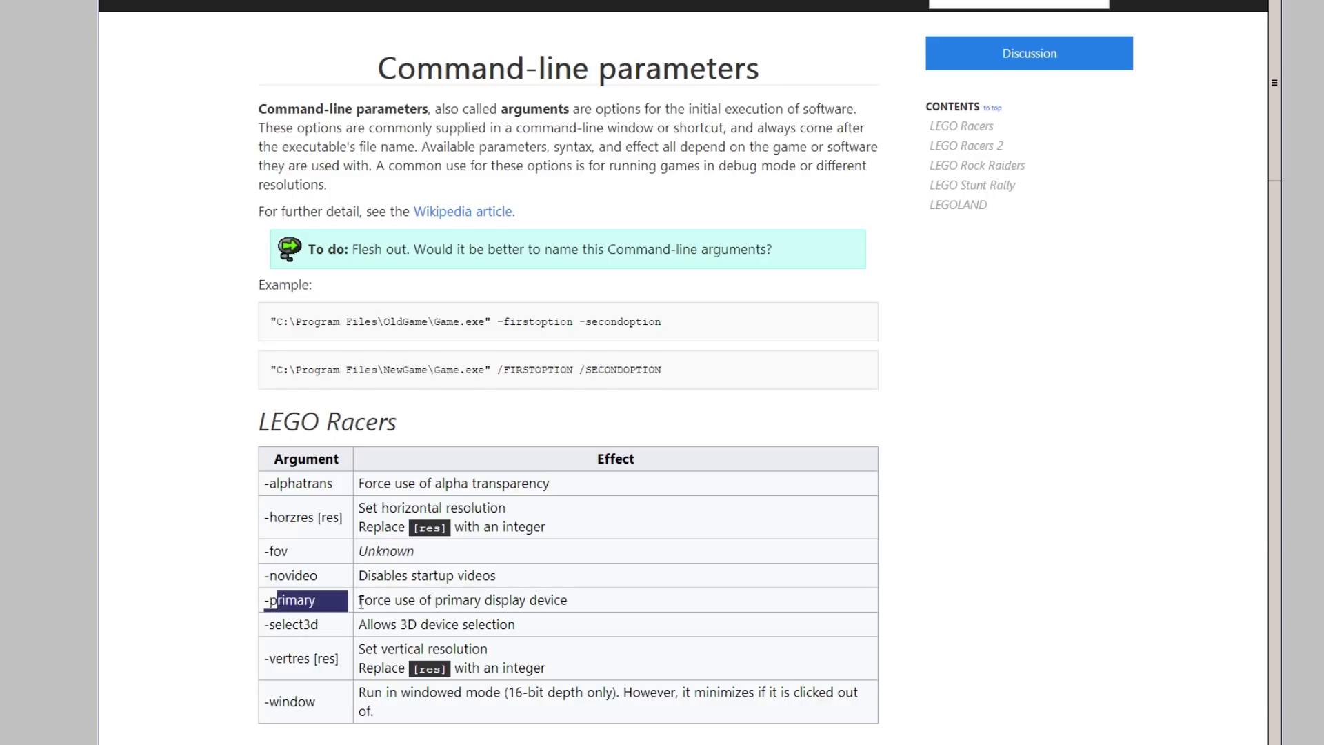
pyautogui.click(459, 599)
pyautogui.moveTo(284, 626); pyautogui.dragTo(479, 625)
pyautogui.moveTo(284, 661); pyautogui.dragTo(482, 649)
pyautogui.click(389, 685)
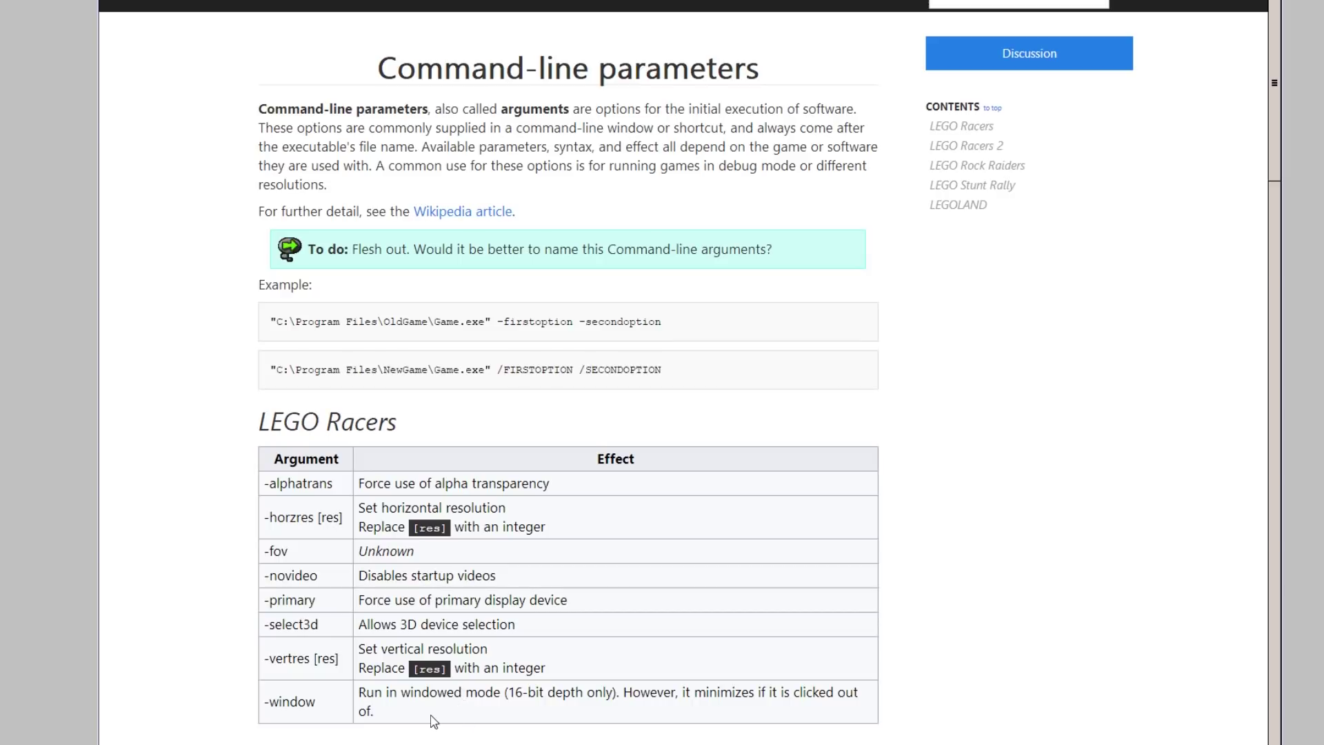
pyautogui.moveTo(505, 694); pyautogui.dragTo(627, 696)
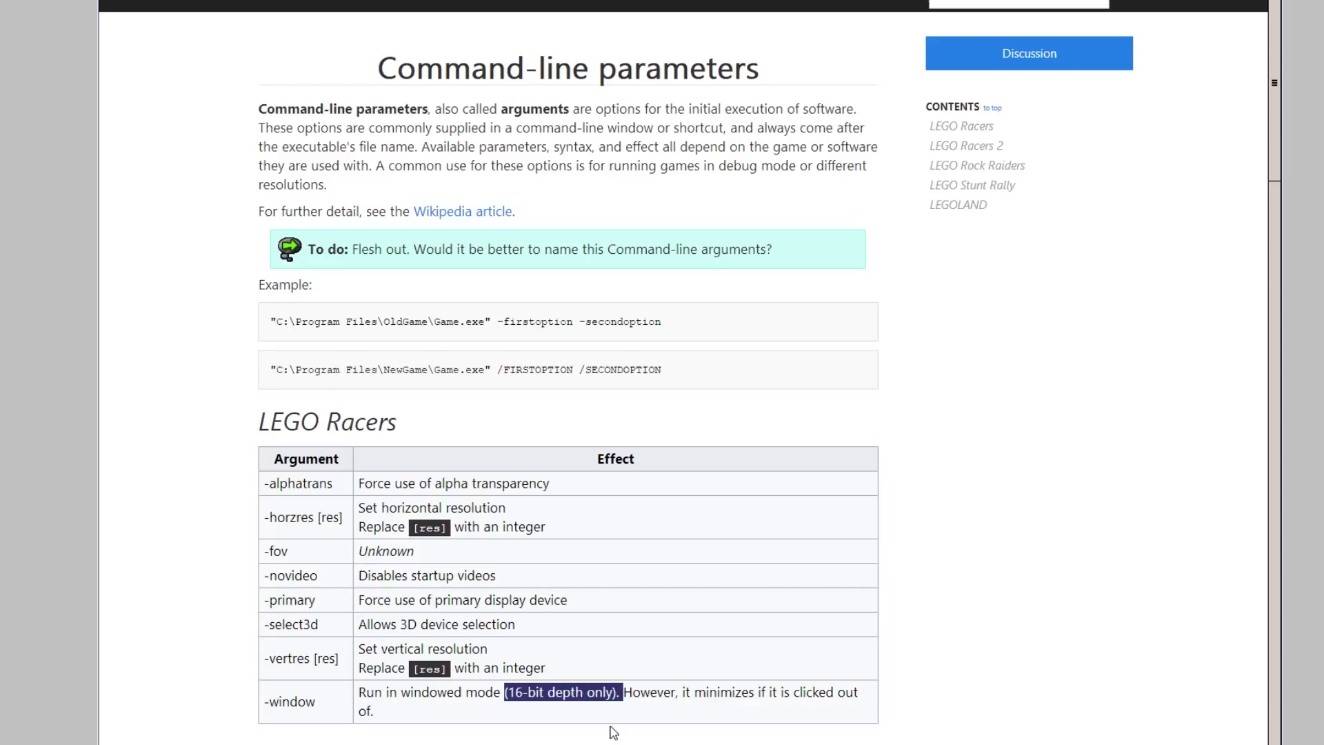
pyautogui.click(613, 732)
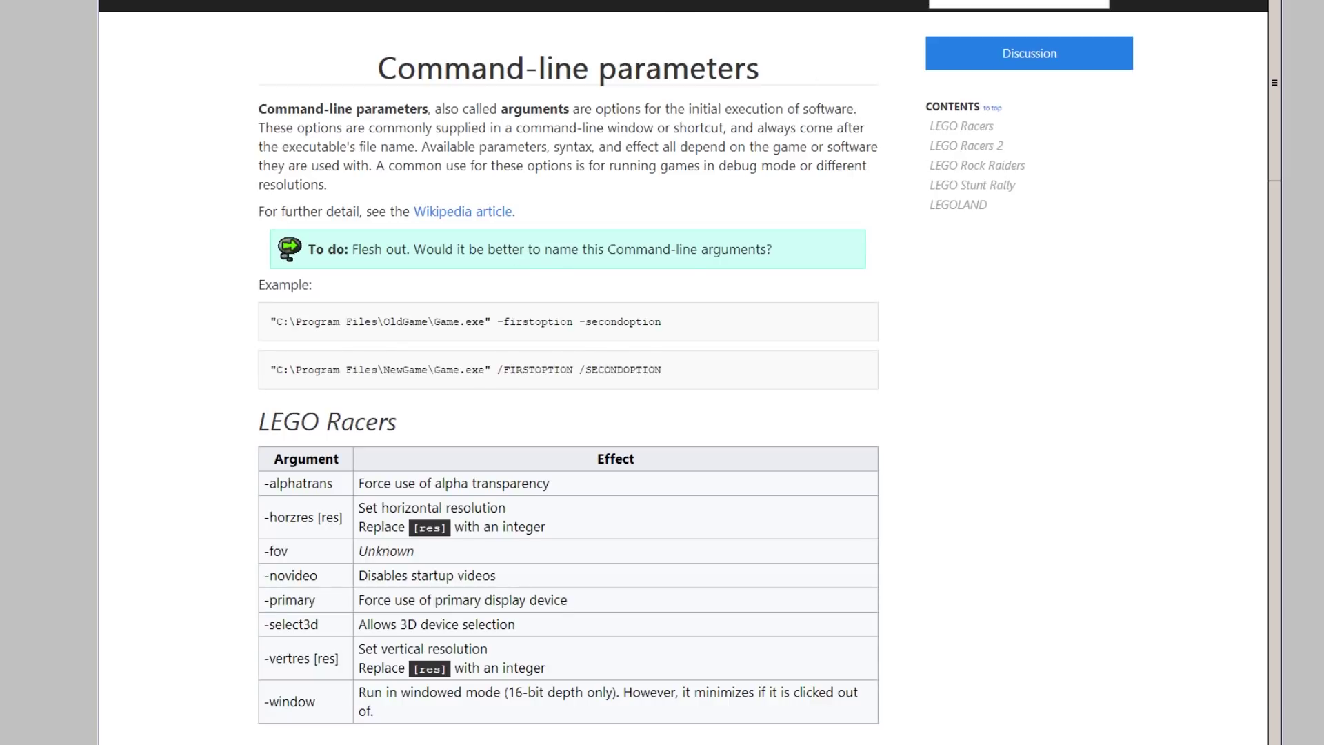
# Look past the LEGO Racers 2 arguments and find the LEGO Rock Raiders argument table.
pyautogui.scroll(-5, 600, 328)
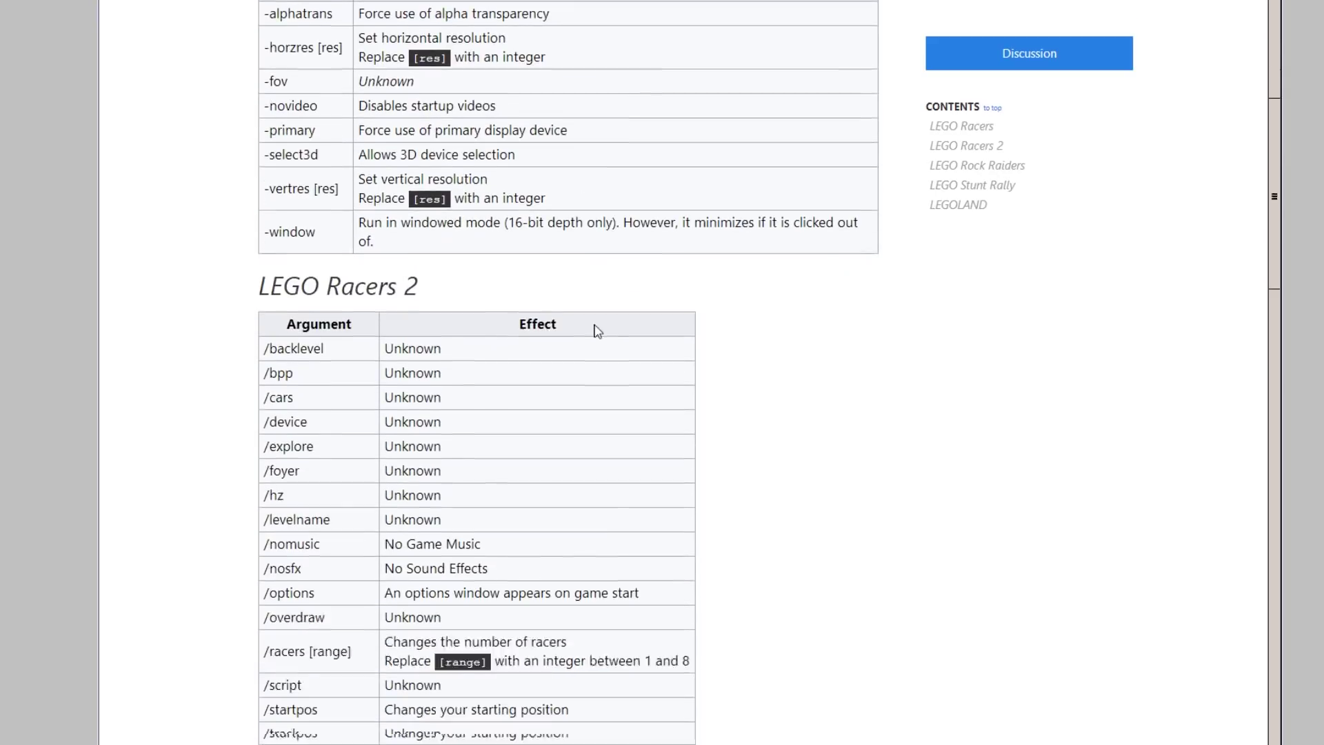
pyautogui.scroll(3, 672, 335)
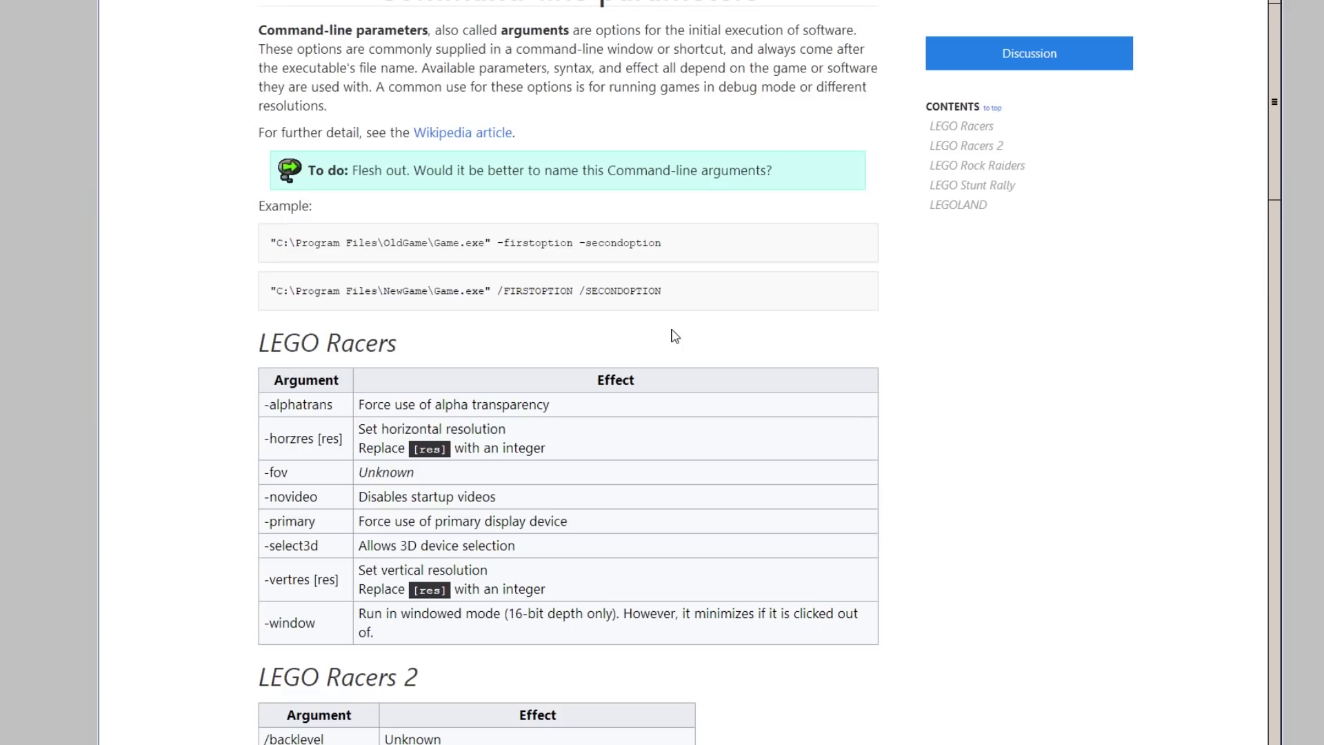
pyautogui.scroll(1, 688, 329)
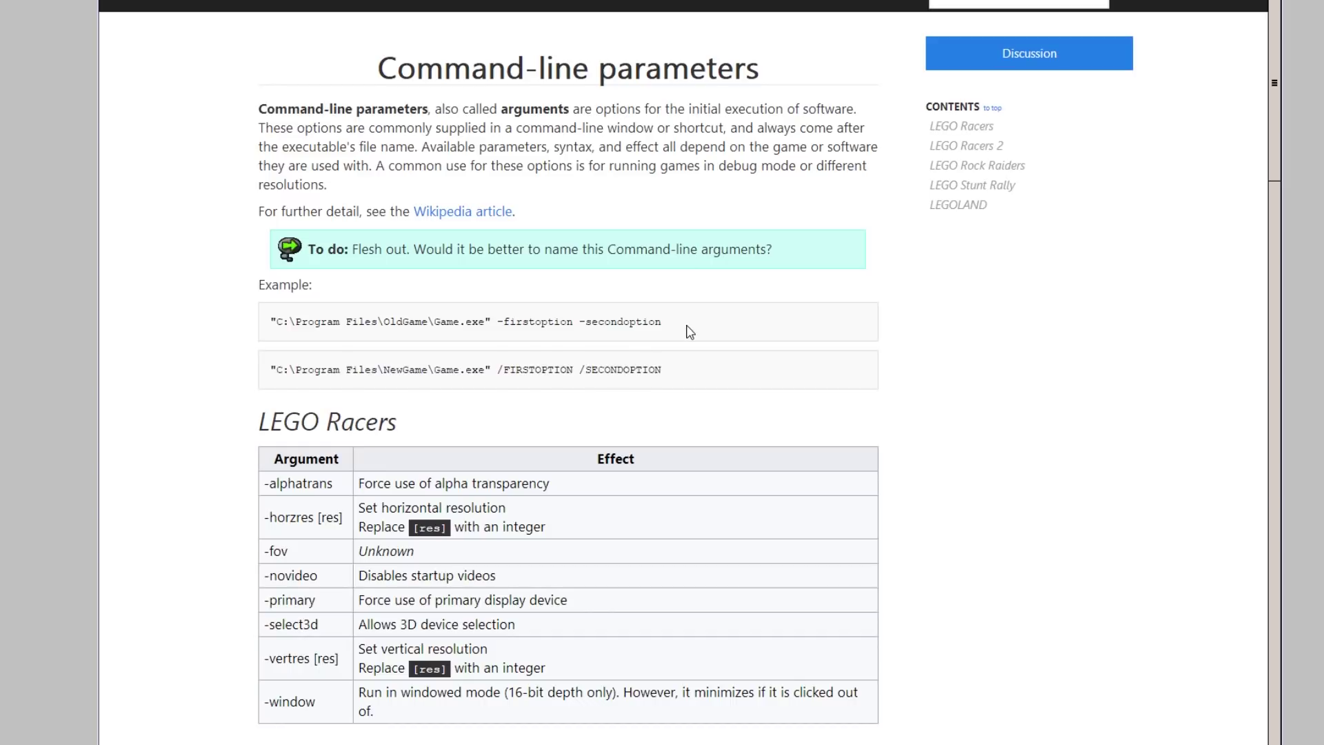
pyautogui.scroll(-14, 689, 332)
pyautogui.scroll(-5, 690, 343)
pyautogui.scroll(-2, 688, 342)
pyautogui.scroll(3, 690, 342)
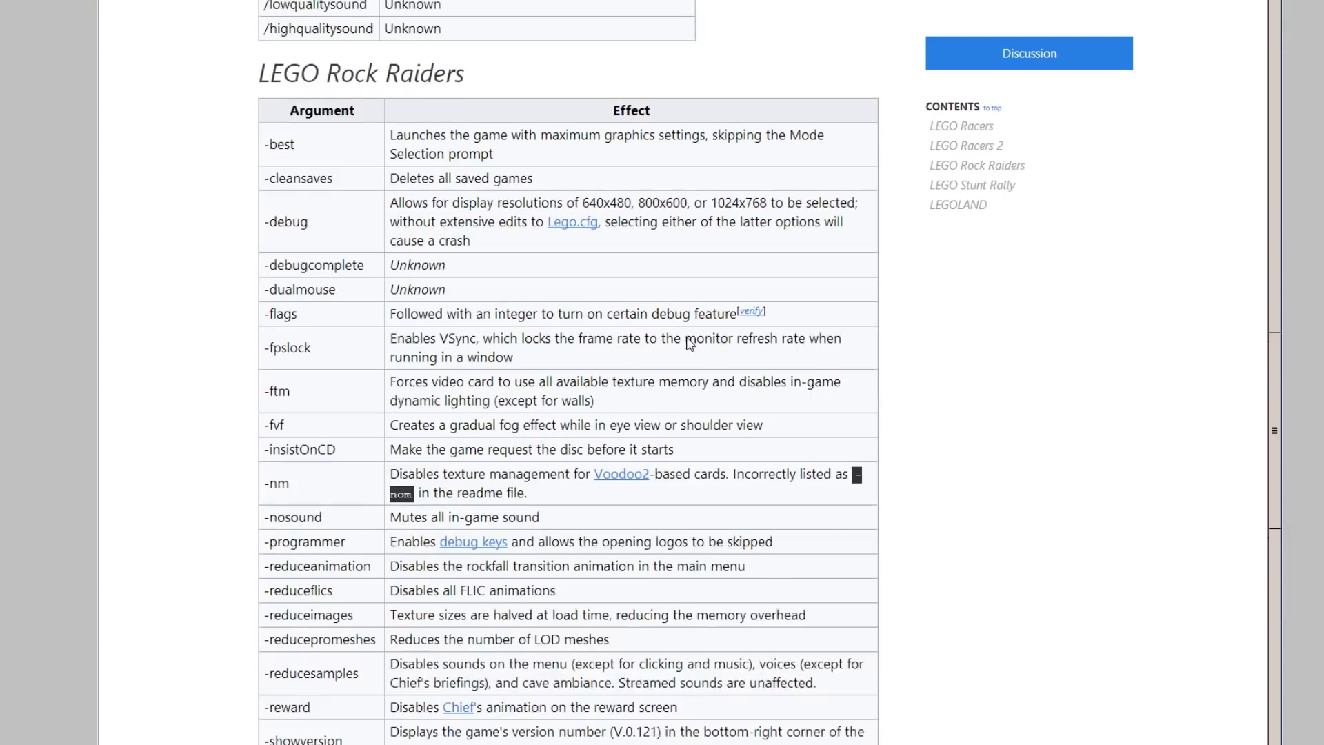
pyautogui.scroll(1, 690, 342)
pyautogui.scroll(-2, 685, 336)
pyautogui.scroll(2, 680, 341)
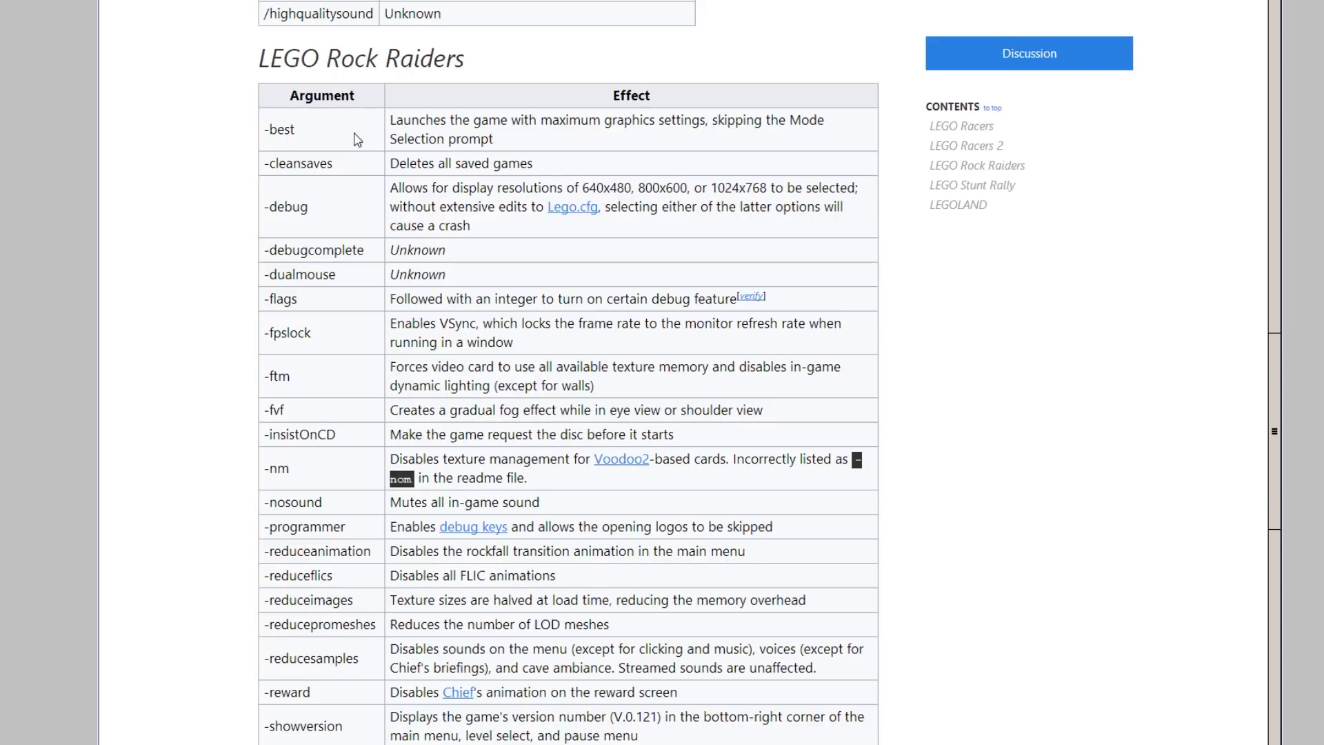
# Examine the LEGO Rock Raiders arguments from -best to -fpslock and their effects.
pyautogui.doubleClick(276, 134)
pyautogui.moveTo(294, 135); pyautogui.dragTo(285, 138)
pyautogui.moveTo(342, 178); pyautogui.dragTo(261, 167)
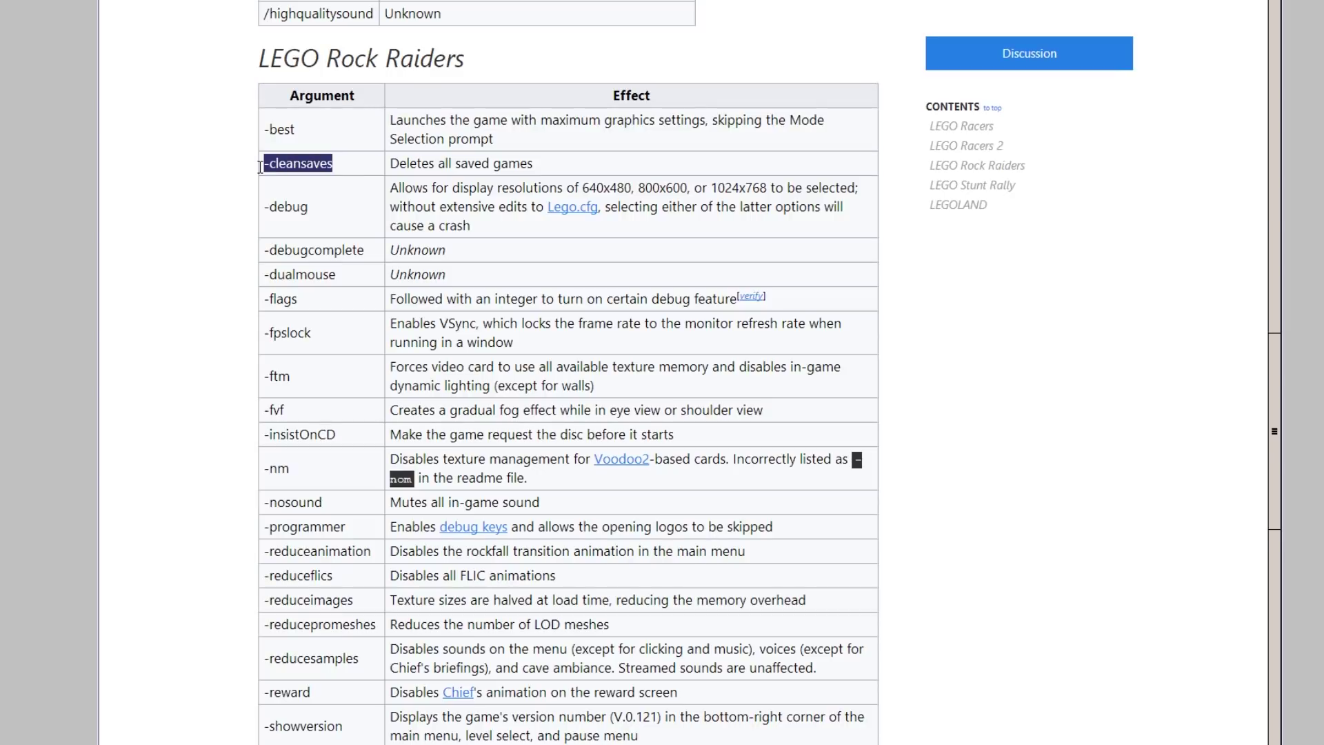
pyautogui.moveTo(343, 216); pyautogui.dragTo(264, 209)
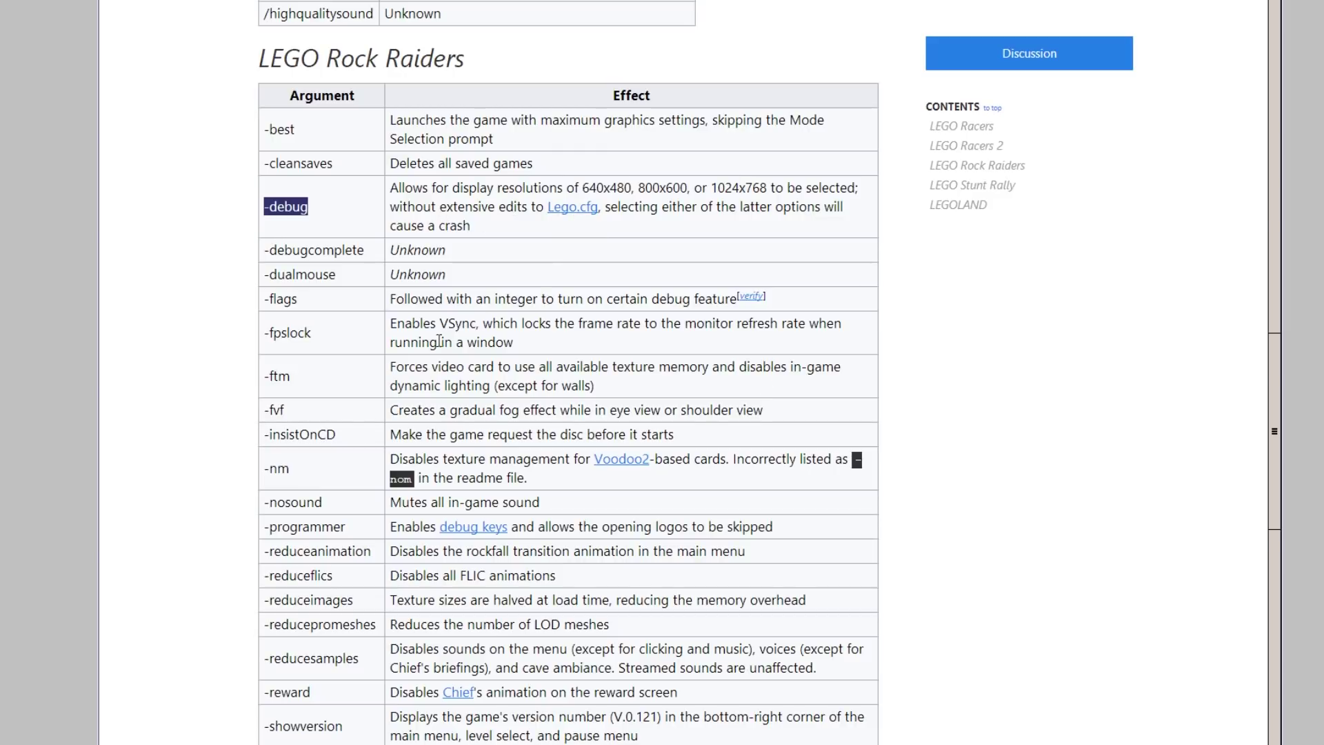
pyautogui.moveTo(320, 250); pyautogui.dragTo(436, 304)
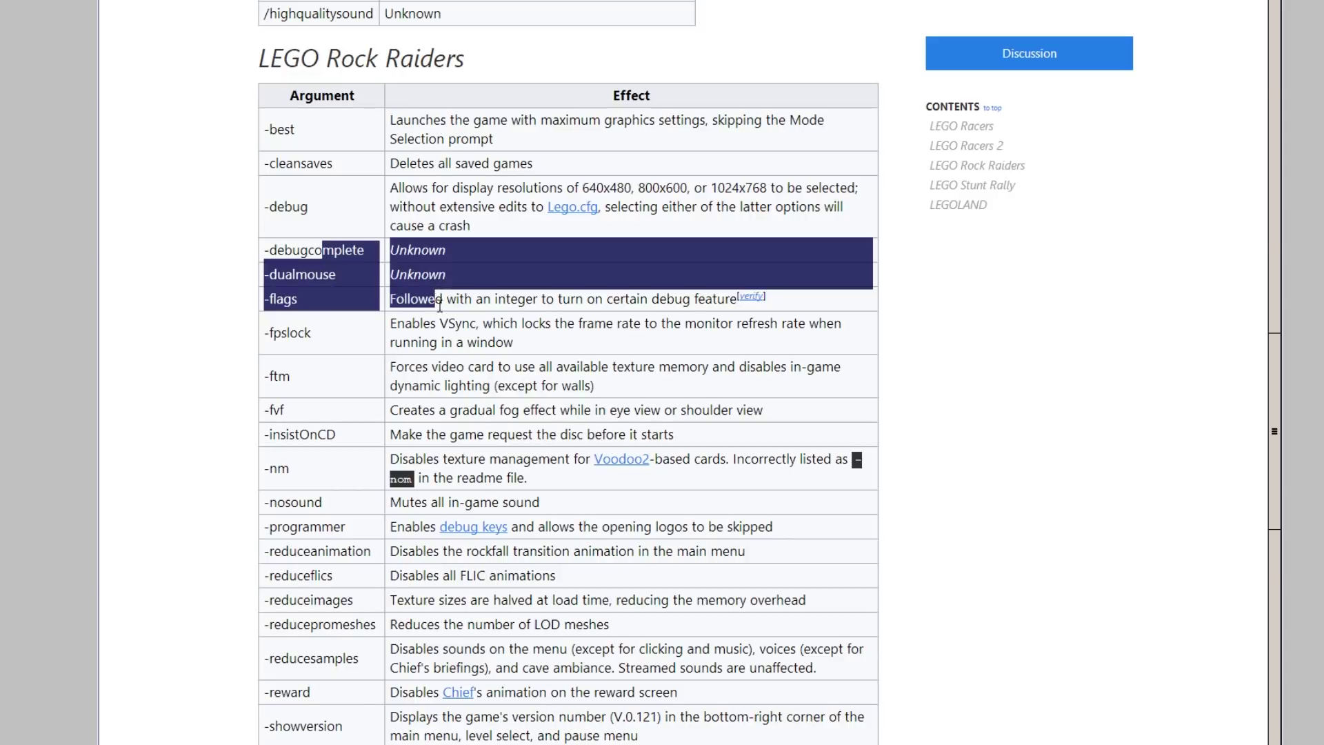
pyautogui.click(327, 314)
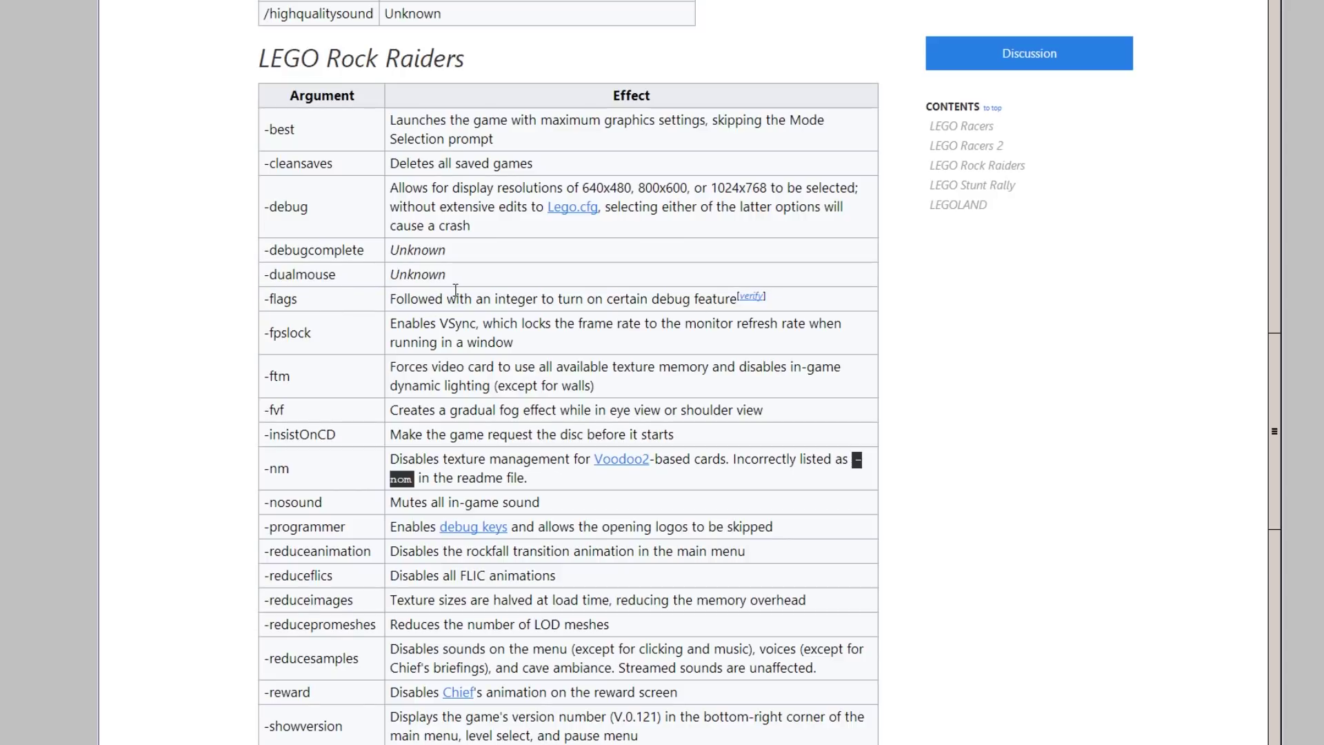
pyautogui.moveTo(482, 299); pyautogui.dragTo(790, 306)
pyautogui.click(287, 331)
# Examine the LEGO Rock Raiders arguments from -nosound to -showversion, including -programmer and the -reduce options.
pyautogui.moveTo(403, 503); pyautogui.dragTo(562, 498)
pyautogui.moveTo(398, 527); pyautogui.dragTo(824, 524)
pyautogui.moveTo(264, 527); pyautogui.dragTo(364, 525)
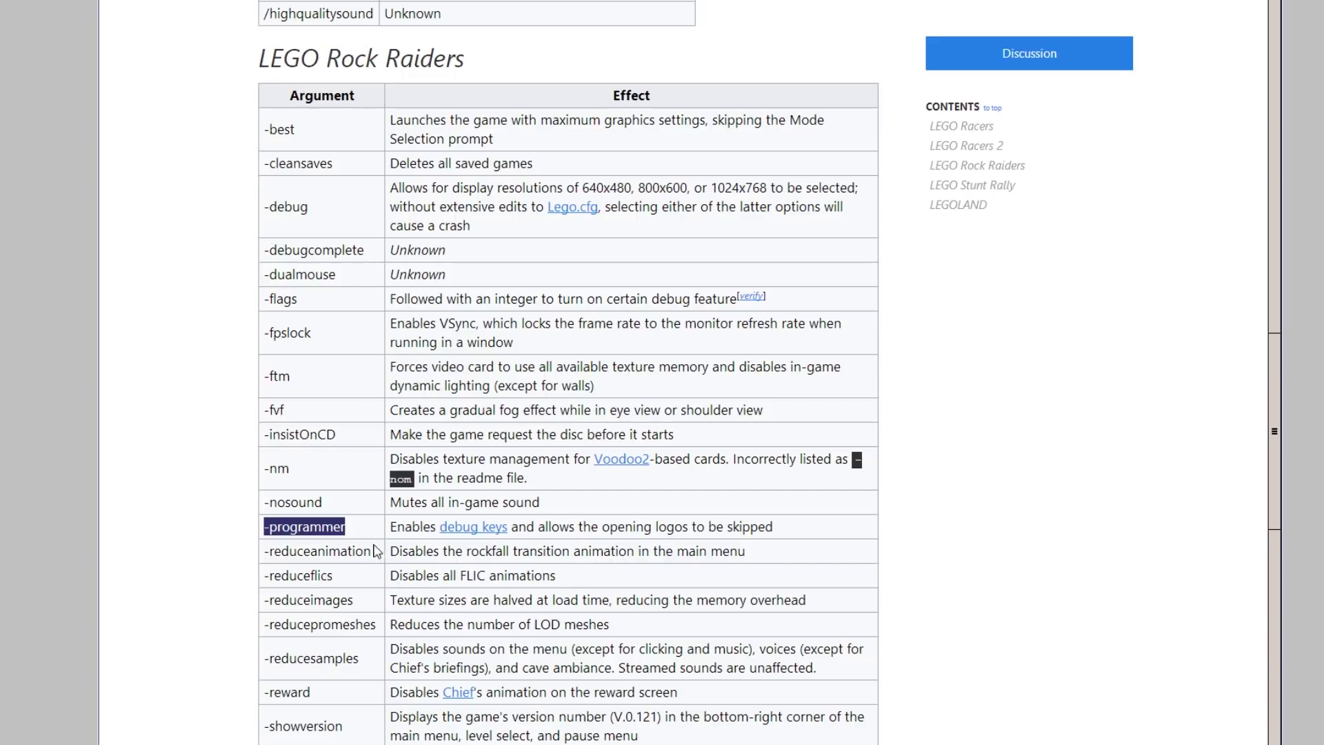
pyautogui.moveTo(302, 575); pyautogui.dragTo(527, 575)
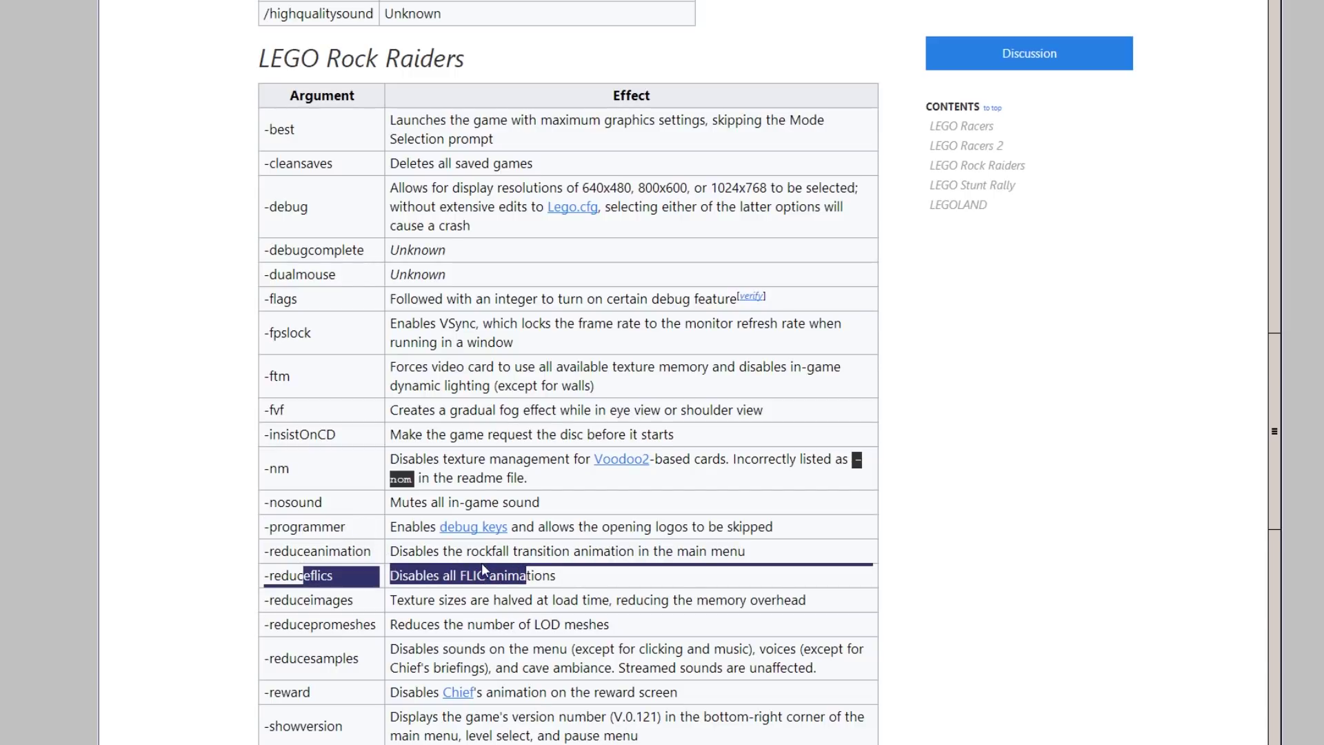
pyautogui.moveTo(324, 600); pyautogui.dragTo(637, 600)
pyautogui.scroll(-2, 355, 593)
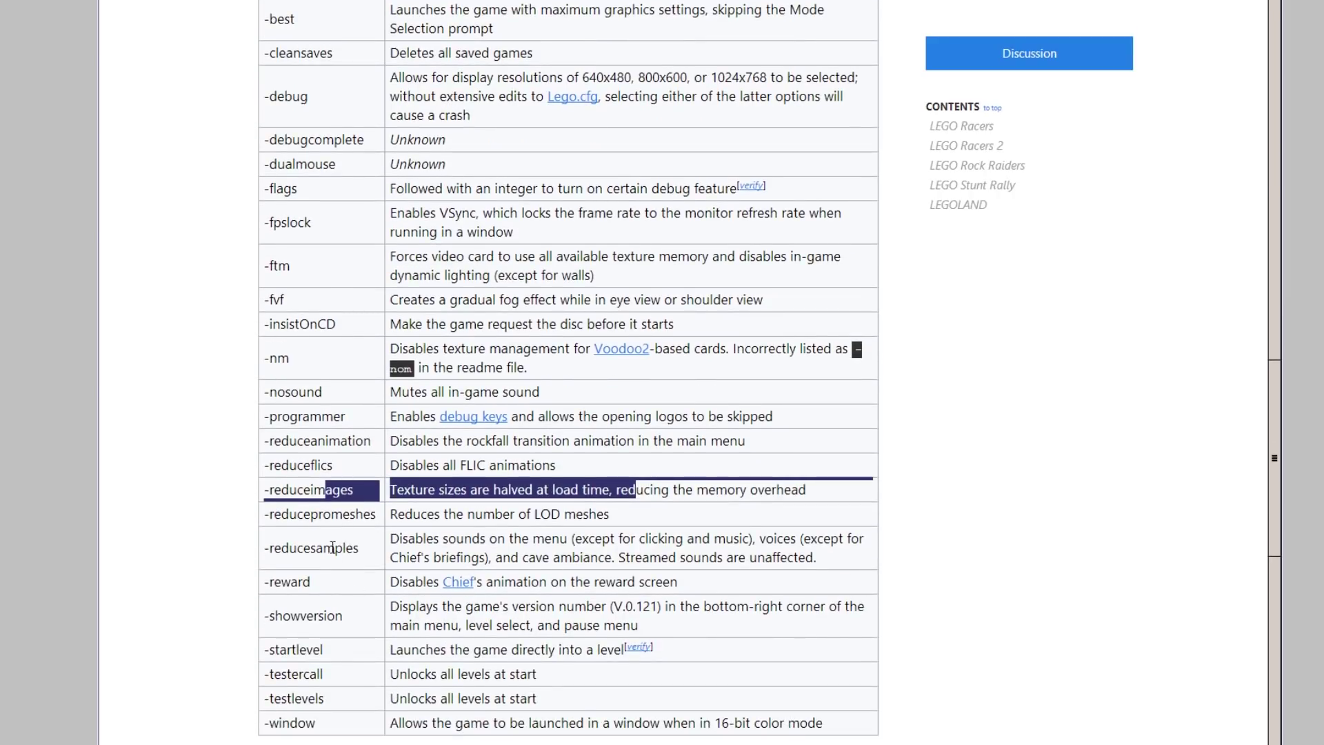
pyautogui.moveTo(343, 514); pyautogui.dragTo(437, 514)
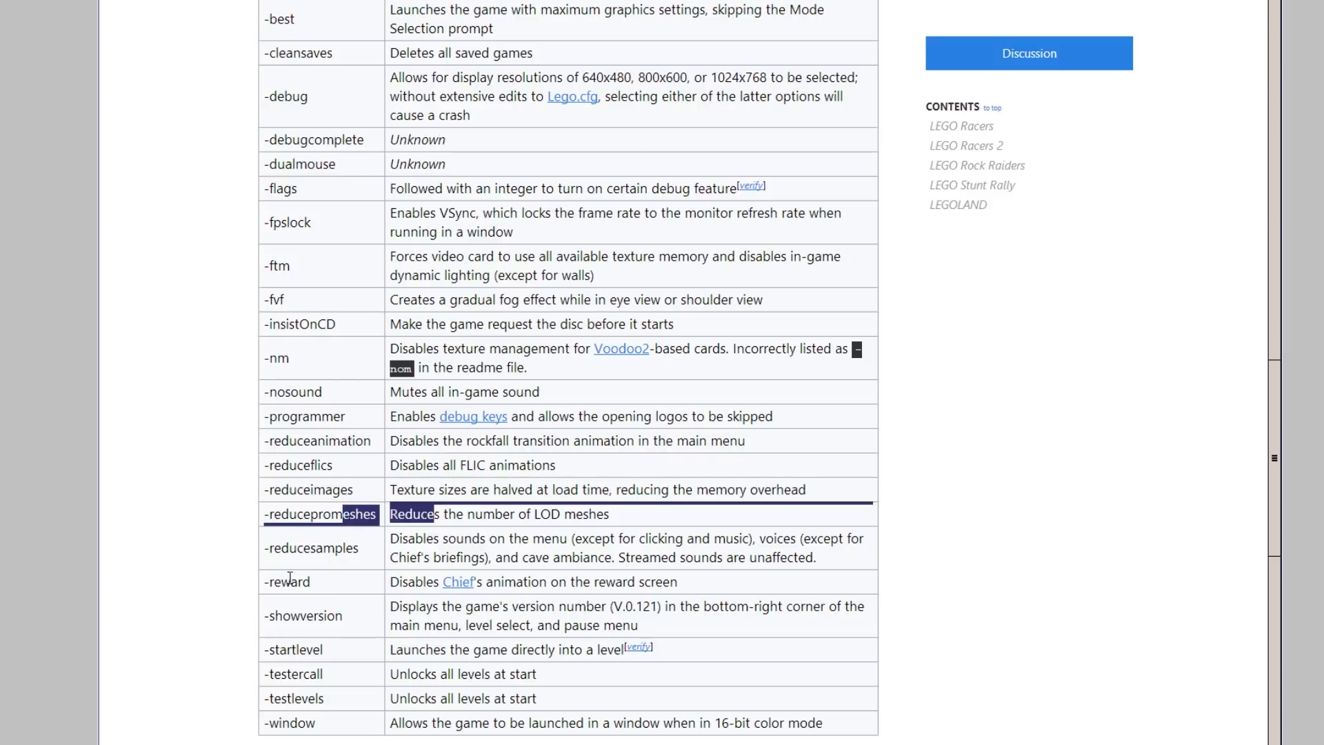
pyautogui.moveTo(291, 582); pyautogui.dragTo(335, 582)
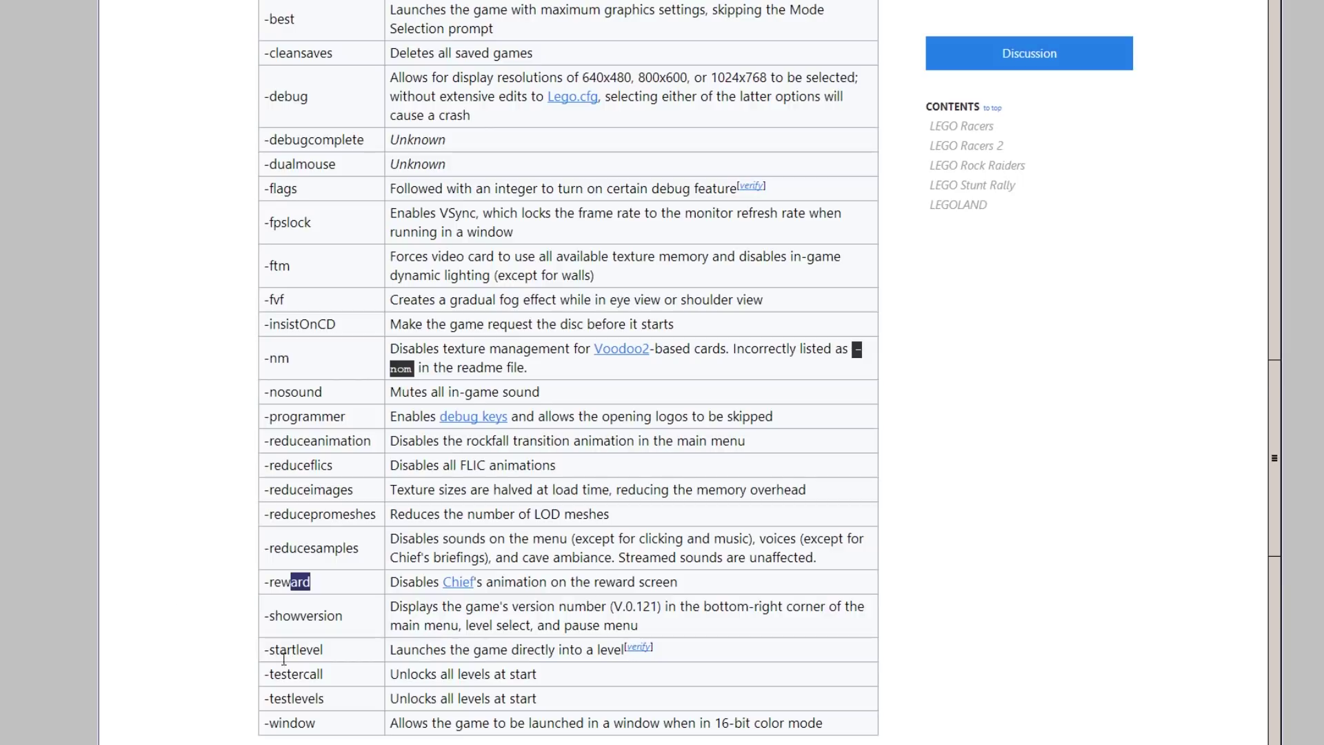
pyautogui.moveTo(299, 616); pyautogui.dragTo(342, 616)
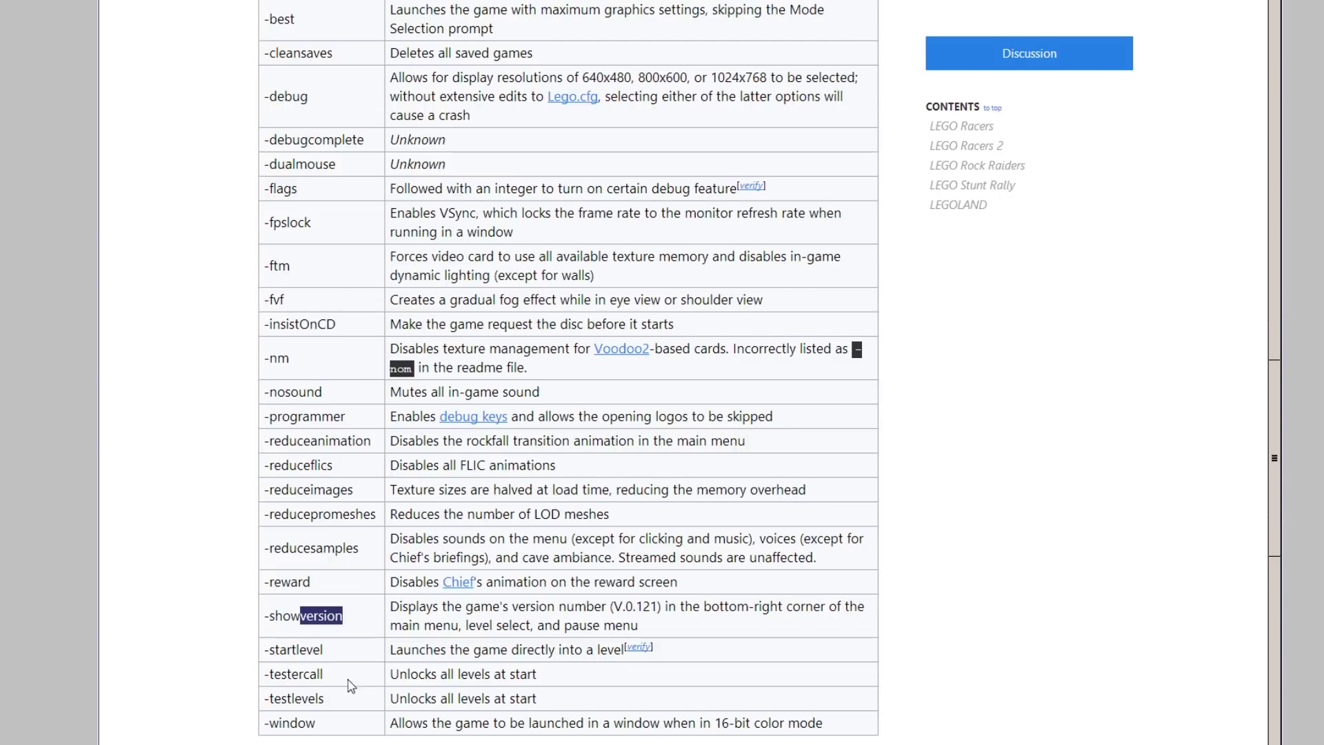
# Examine the last LEGO Rock Raiders arguments, -testercall, -testlevels and -window, and the colour mode that -window requires.
pyautogui.scroll(-2, 351, 686)
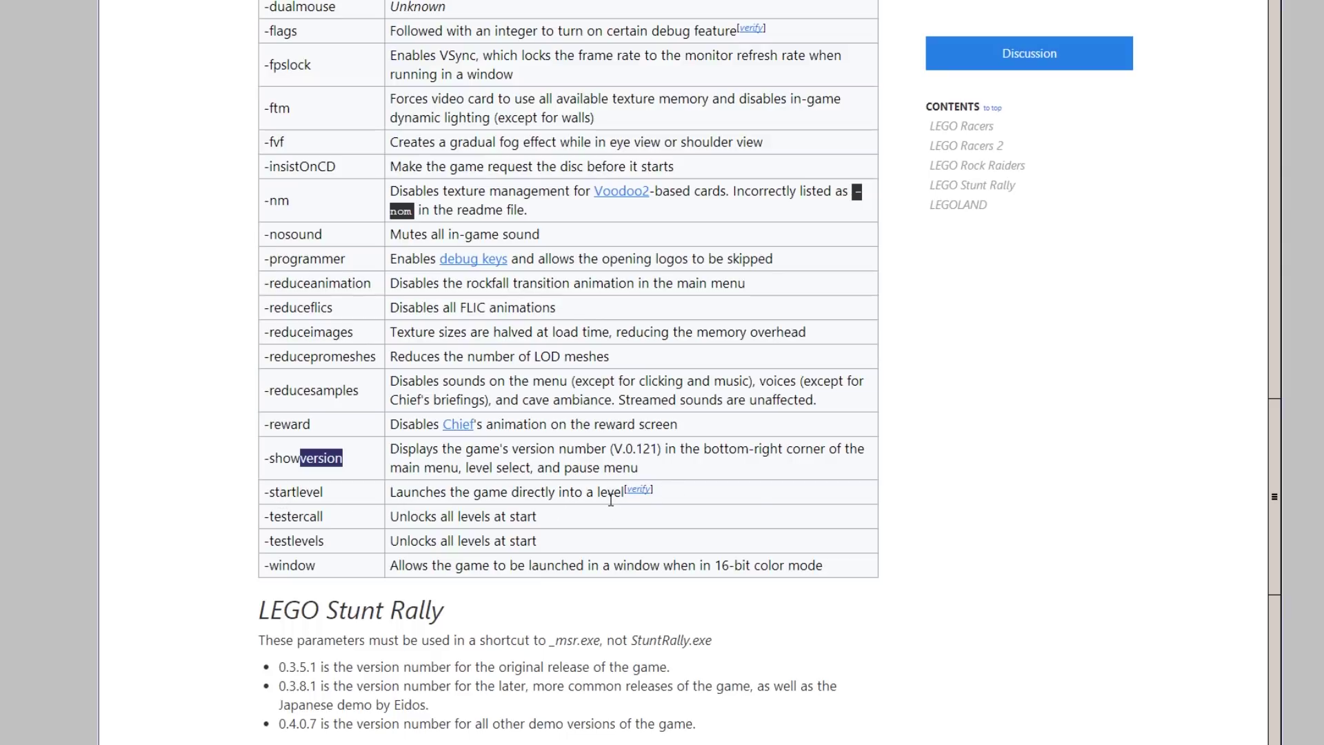
pyautogui.scroll(4, 605, 62)
pyautogui.scroll(-3, 512, 328)
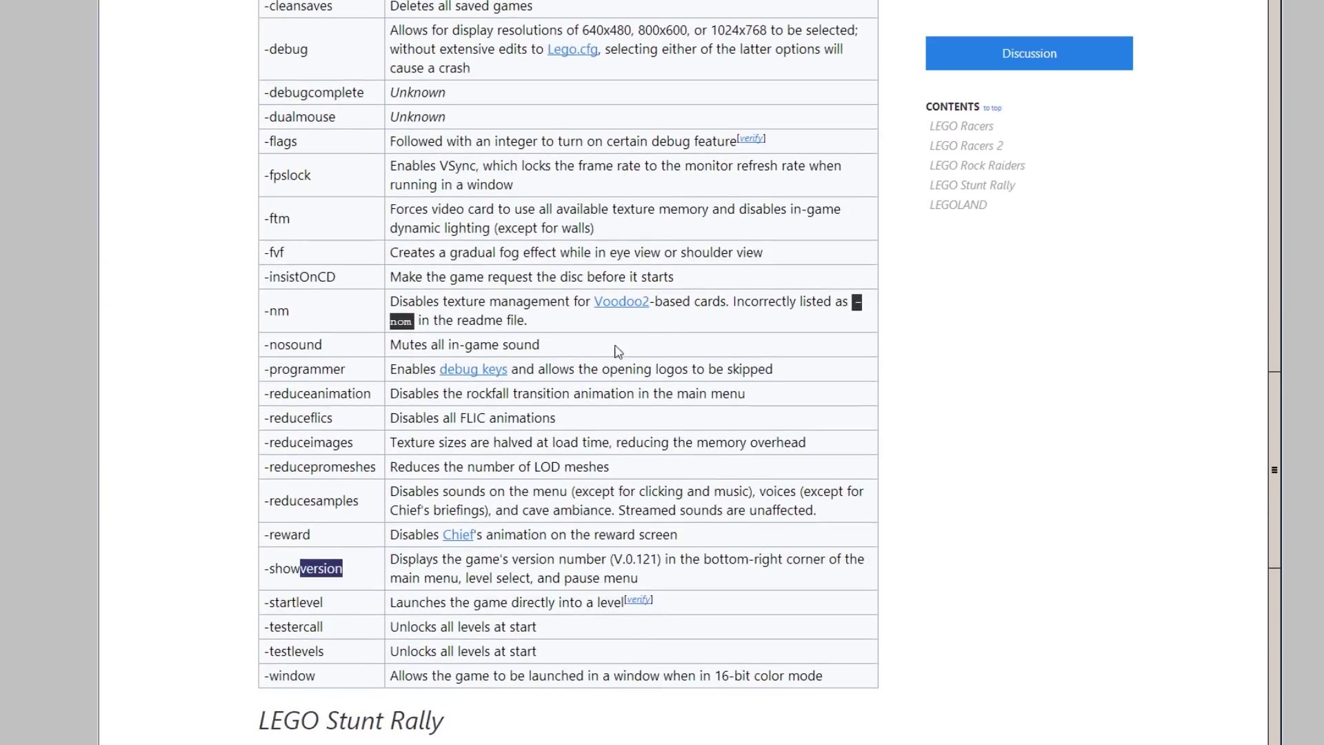
pyautogui.scroll(-1, 462, 583)
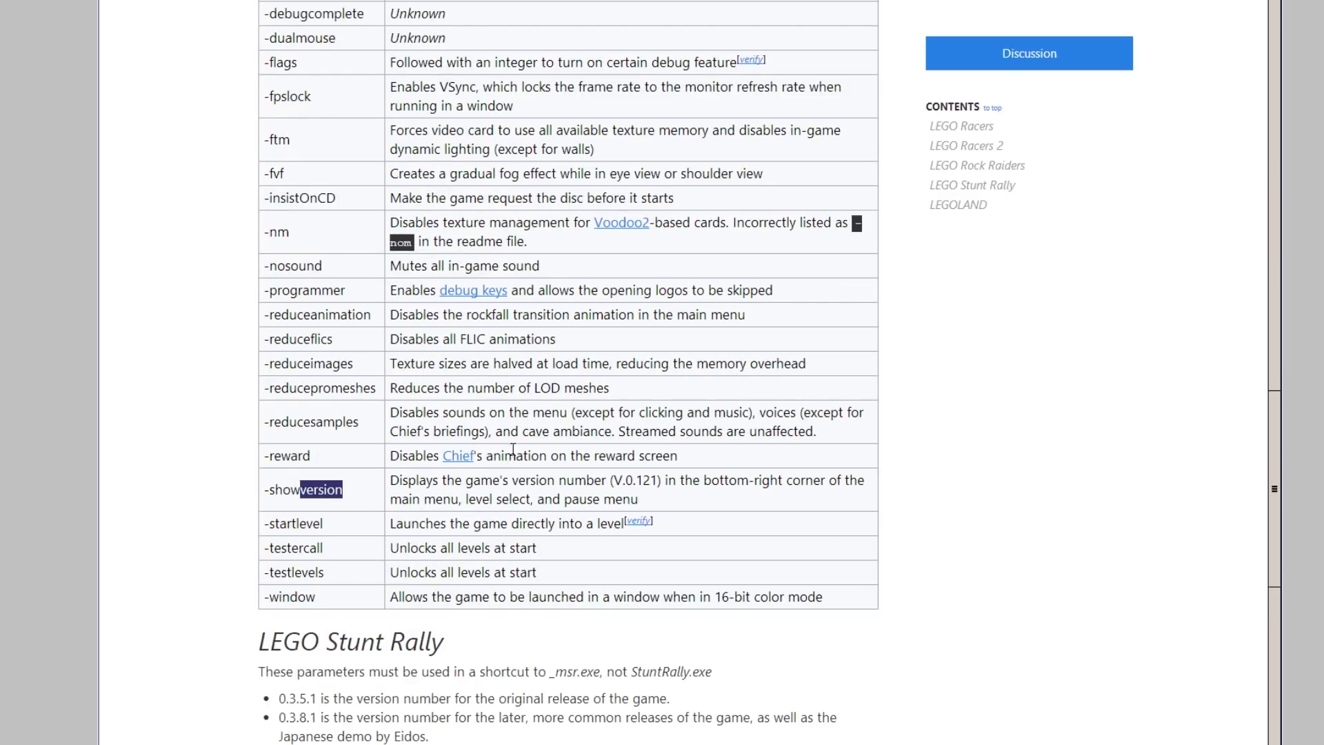
pyautogui.moveTo(332, 555); pyautogui.dragTo(262, 550)
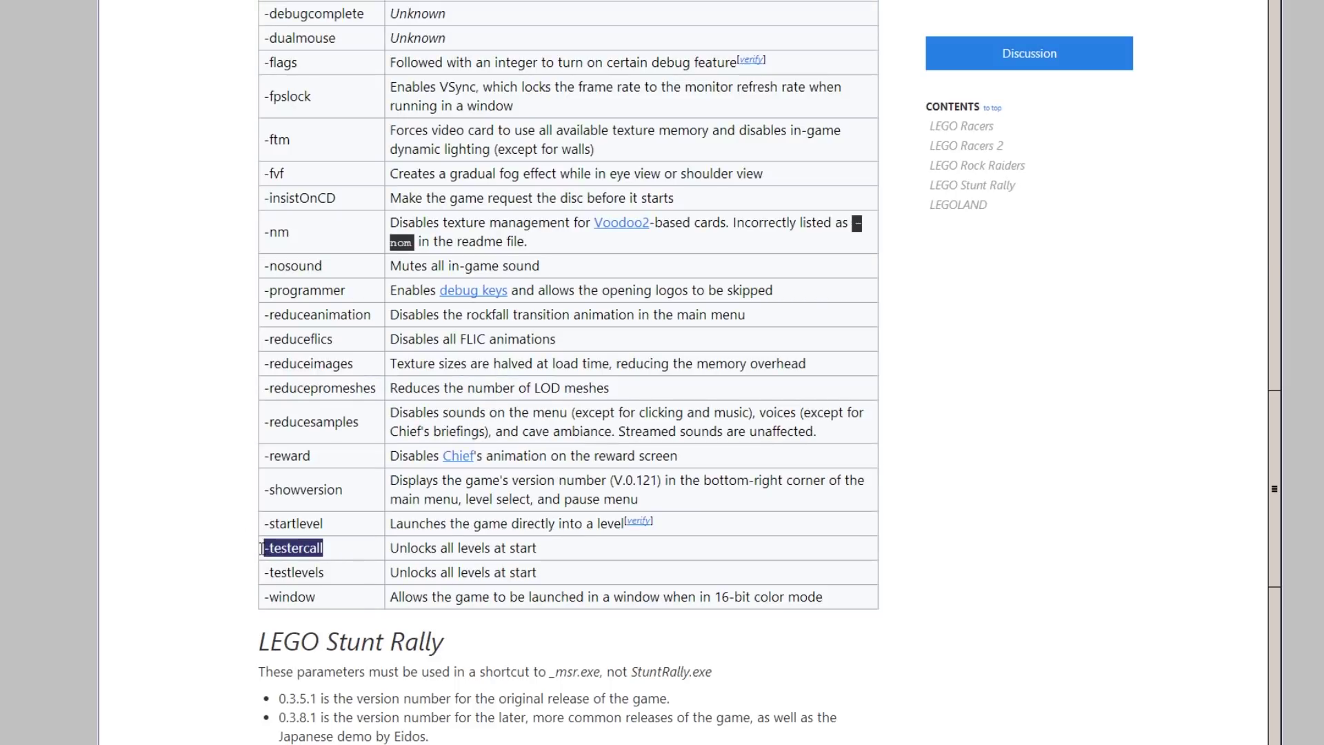
pyautogui.click(348, 590)
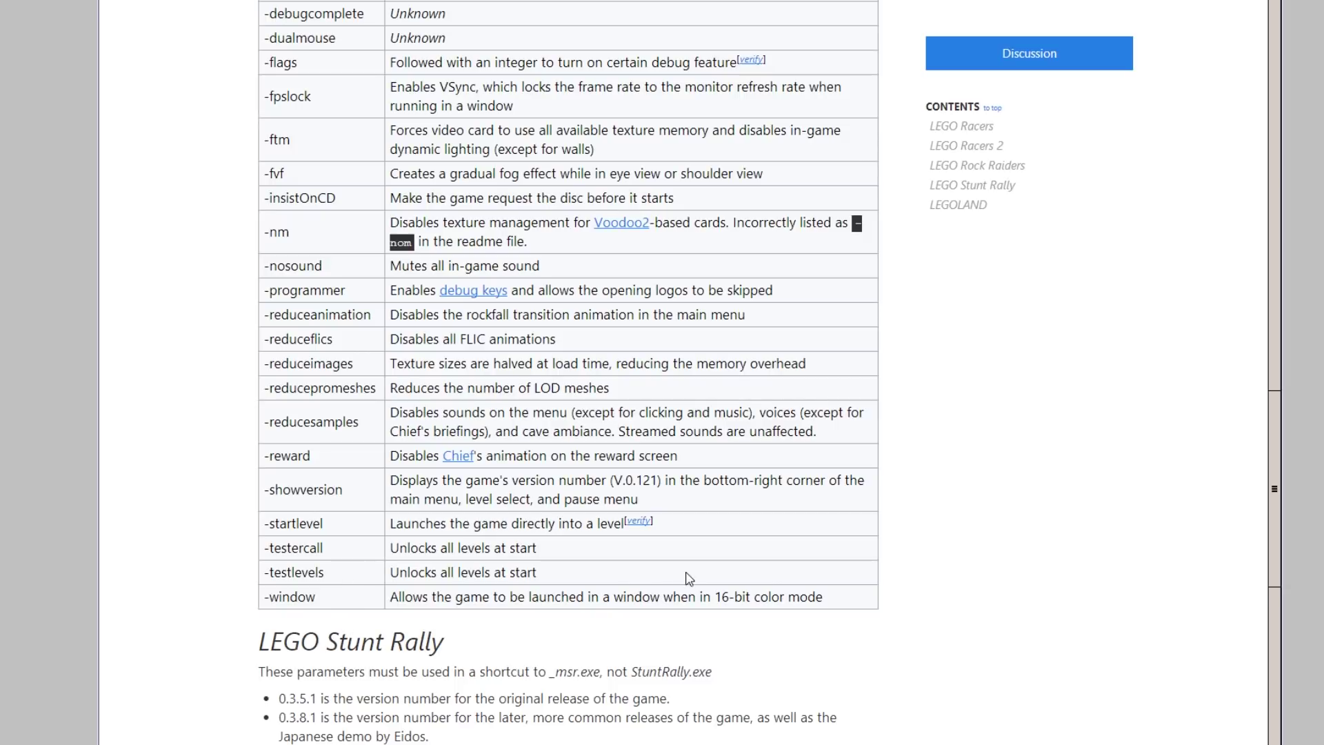
pyautogui.moveTo(844, 607); pyautogui.dragTo(264, 601)
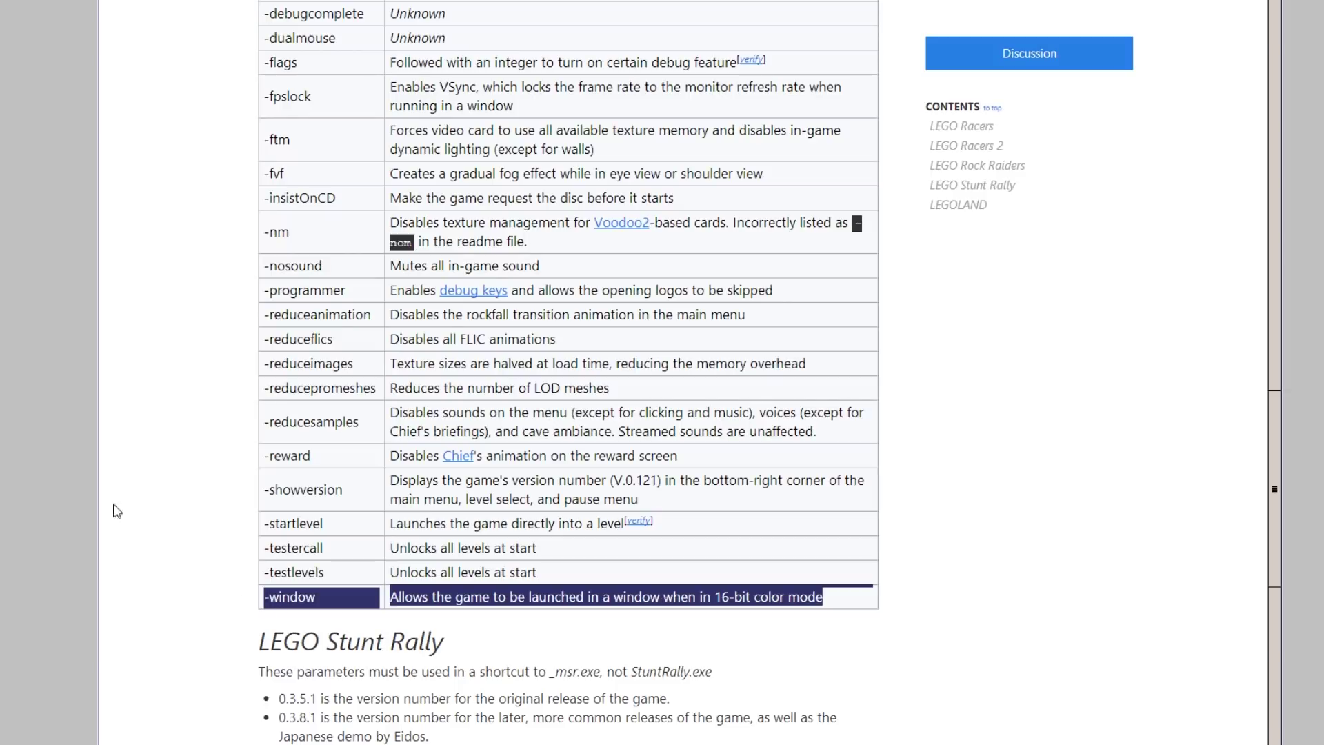
# Switch to the Windows display settings, check the colour depths in the adapter's list of valid modes and close the list.
pyautogui.hotkey('alt', 'Tab')
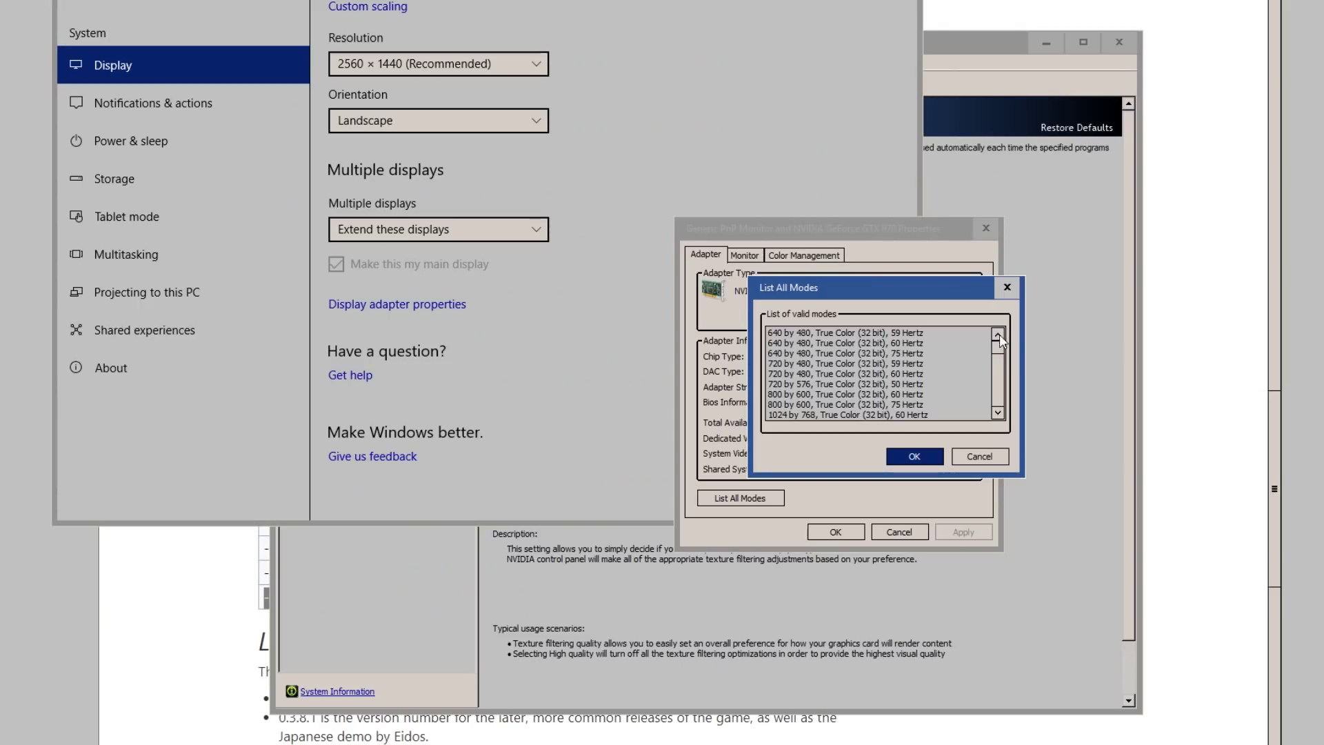
pyautogui.moveTo(998, 347); pyautogui.dragTo(1006, 417)
pyautogui.click(1007, 286)
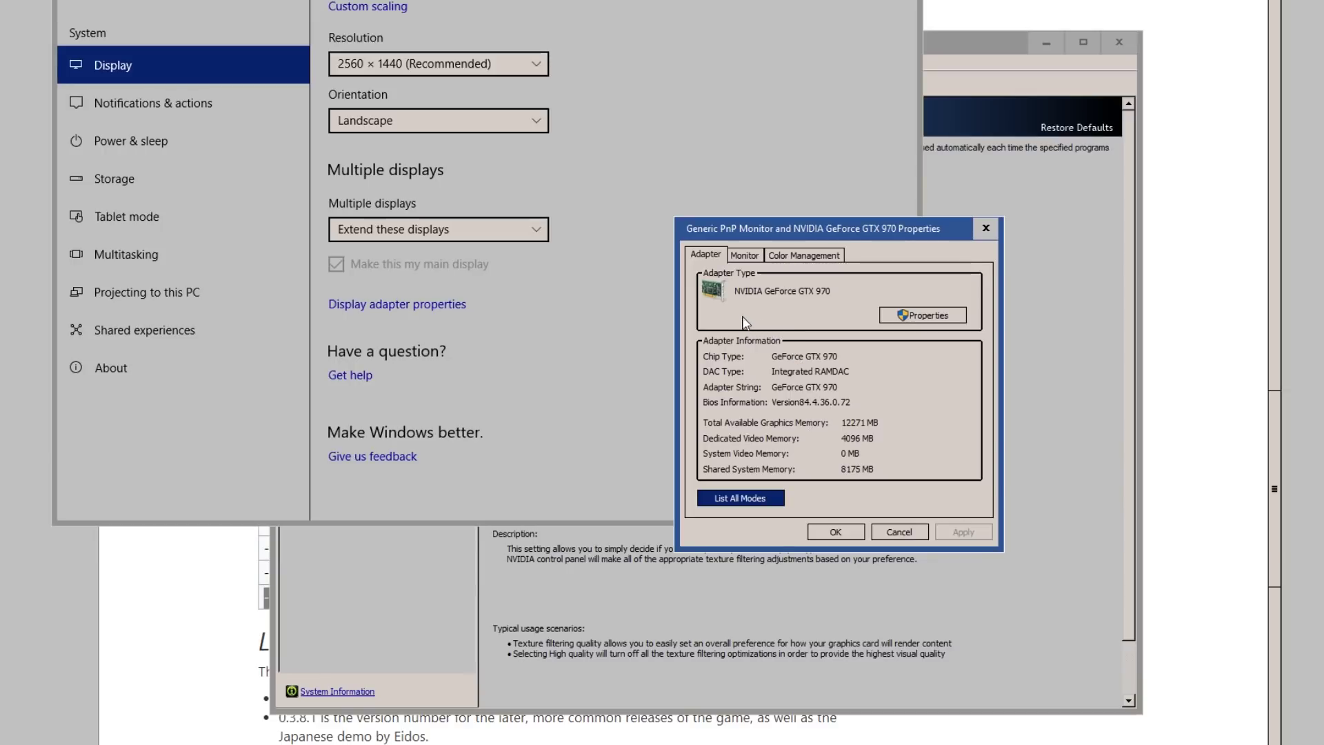
# Check the monitor and color management pages of the NVIDIA GeForce GTX 970 properties and return to the adapter information.
pyautogui.click(745, 255)
pyautogui.click(805, 258)
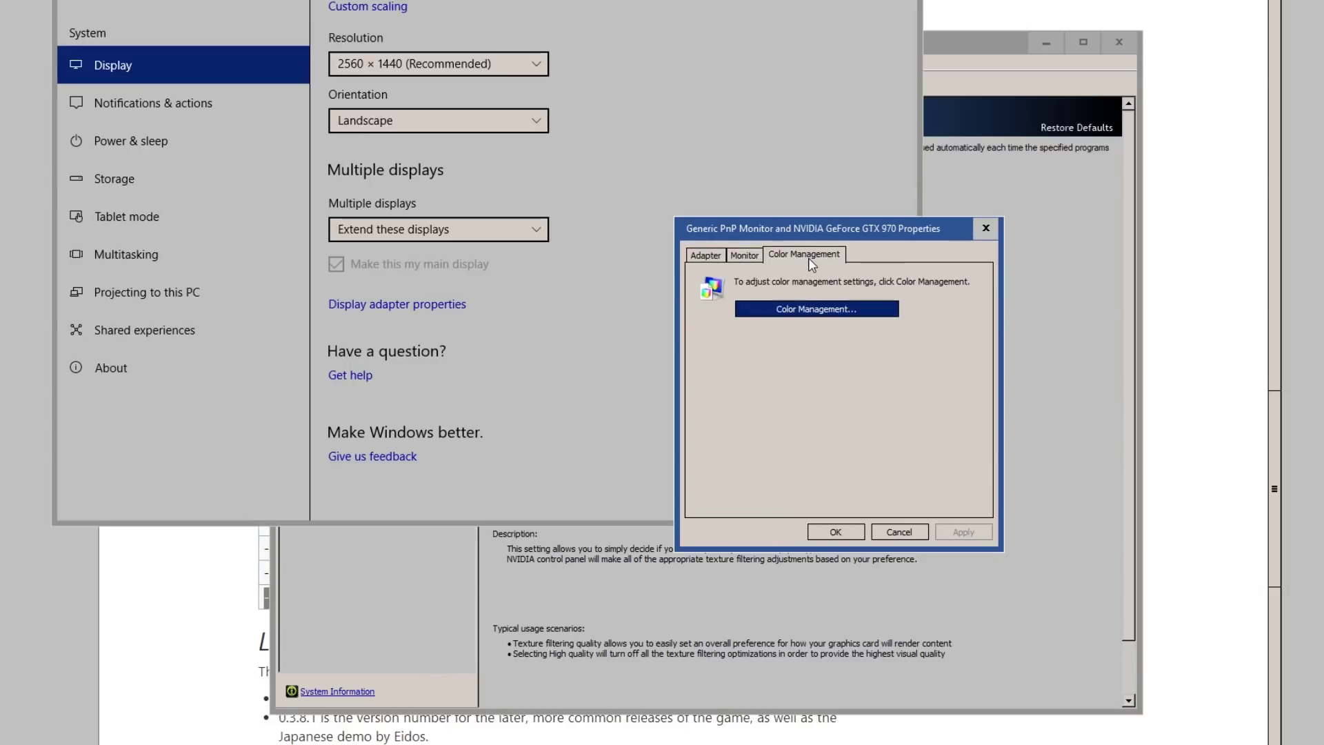
pyautogui.press('Left')
pyautogui.press('Left')
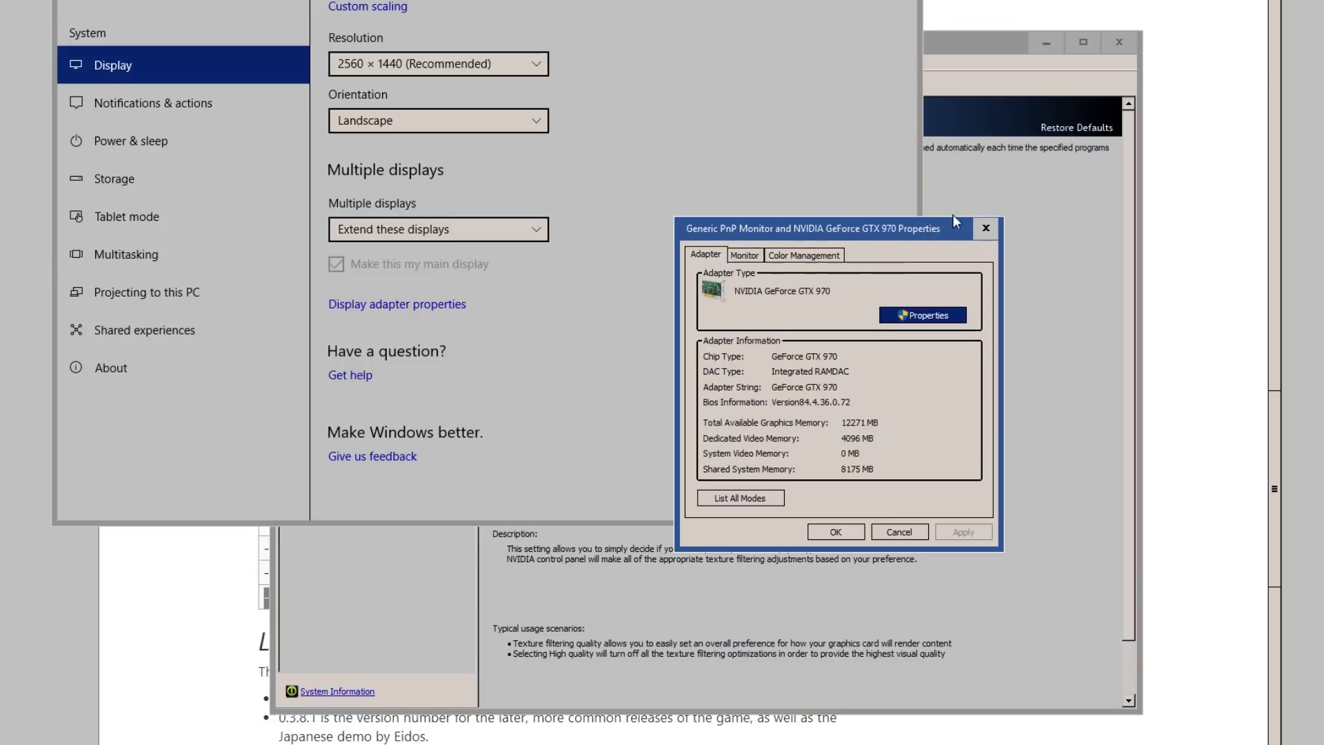
pyautogui.click(986, 228)
pyautogui.scroll(4, 664, 329)
pyautogui.scroll(4, 665, 330)
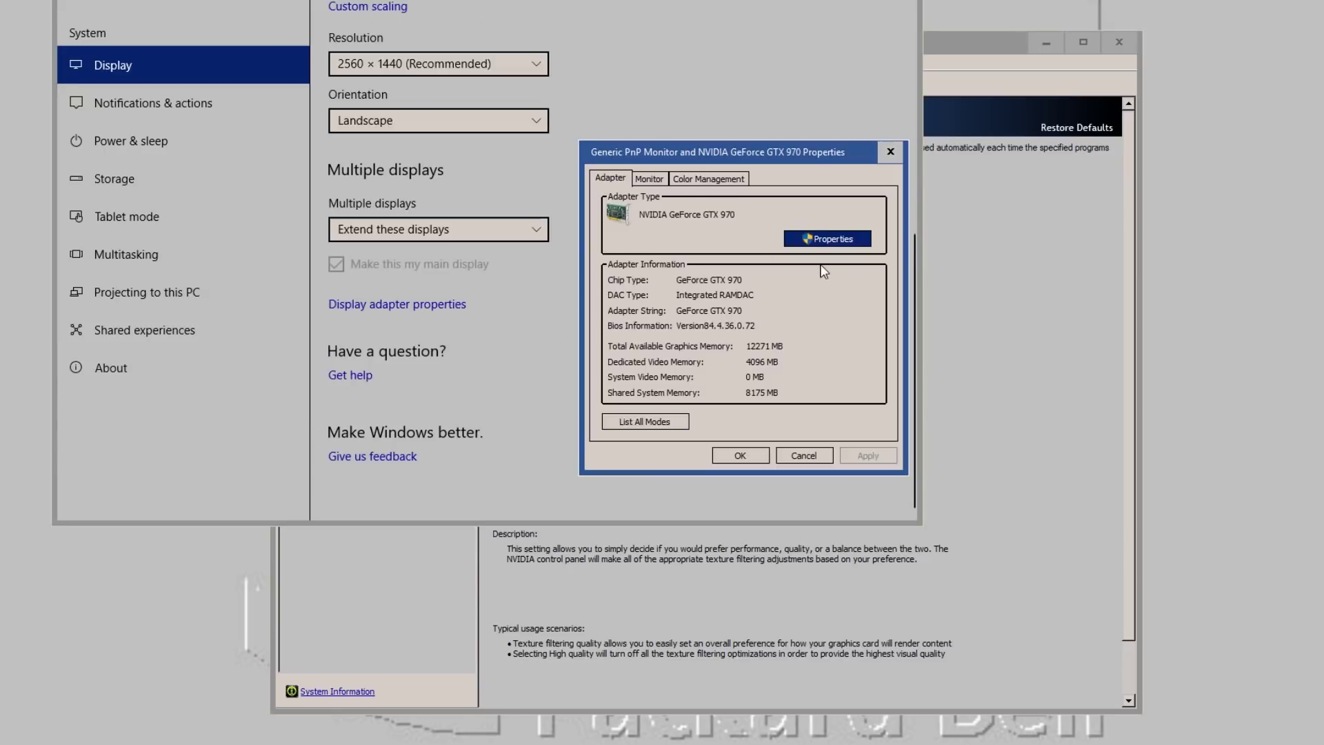
# Check the general, driver, details and events pages of the NVIDIA GeForce GTX 970 device properties and close them.
pyautogui.click(796, 238)
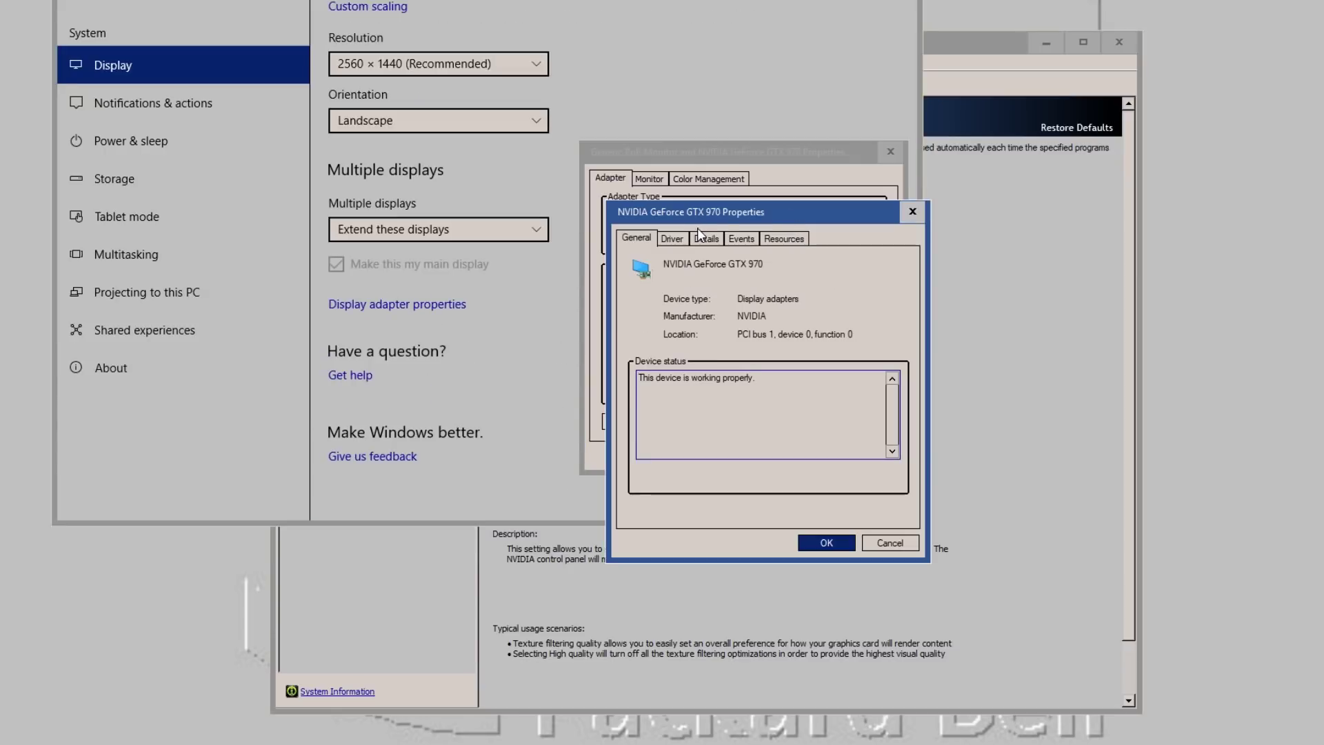
pyautogui.click(673, 239)
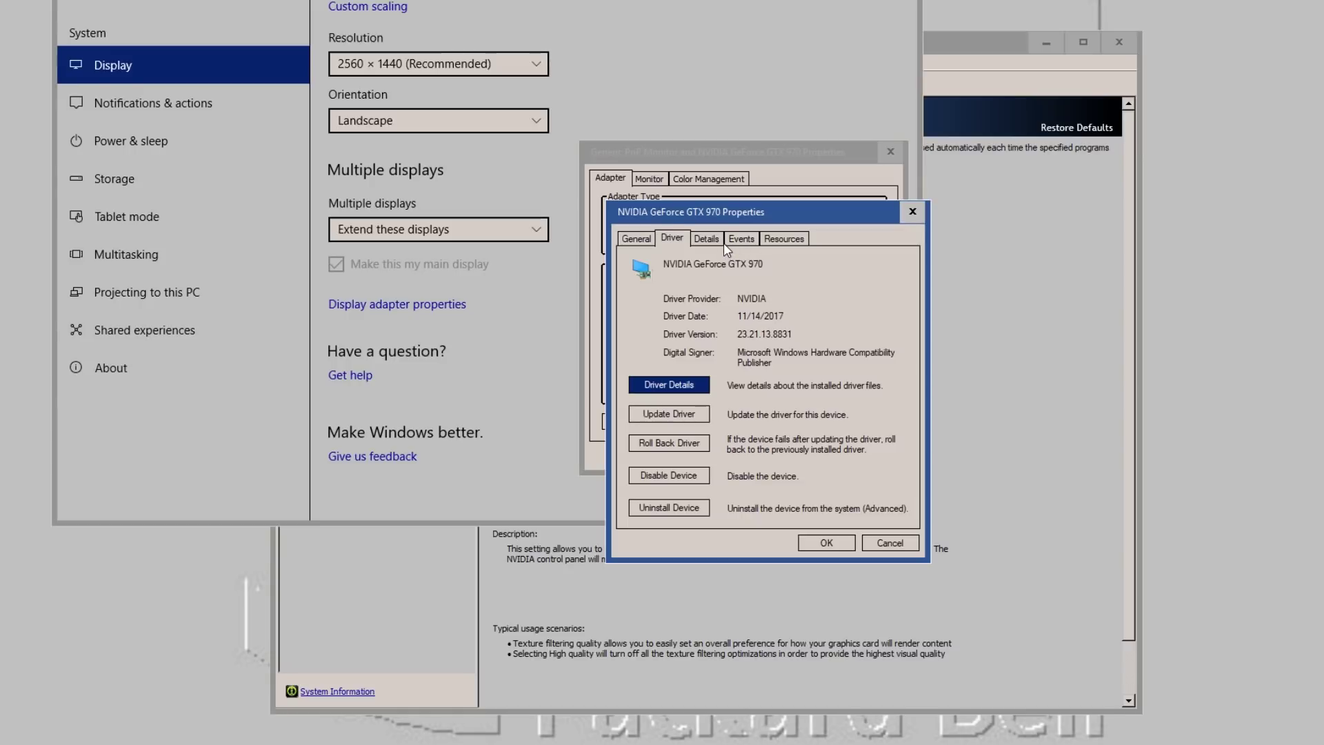
pyautogui.click(717, 239)
pyautogui.click(742, 239)
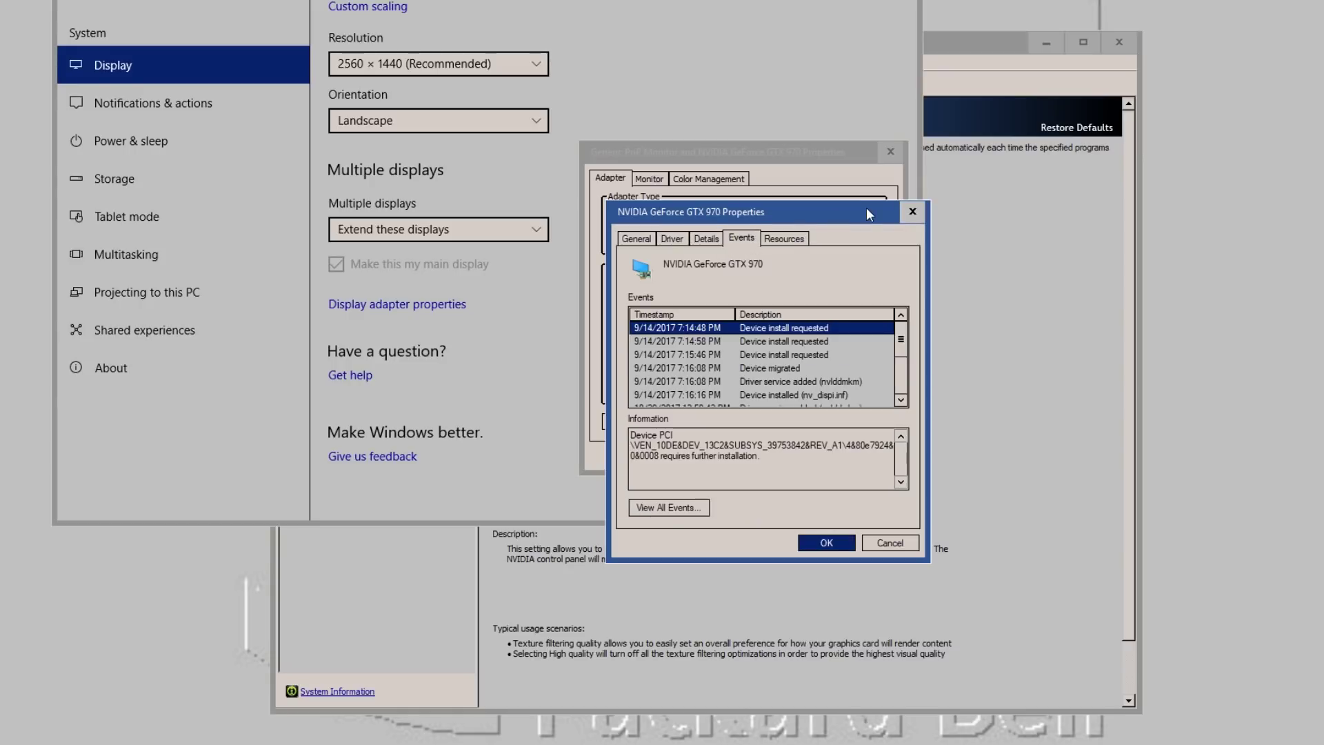
pyautogui.click(913, 212)
# Check the monitor's screen refresh rates and the color management and adapter pages, and cancel the adapter properties dialog.
pyautogui.click(649, 179)
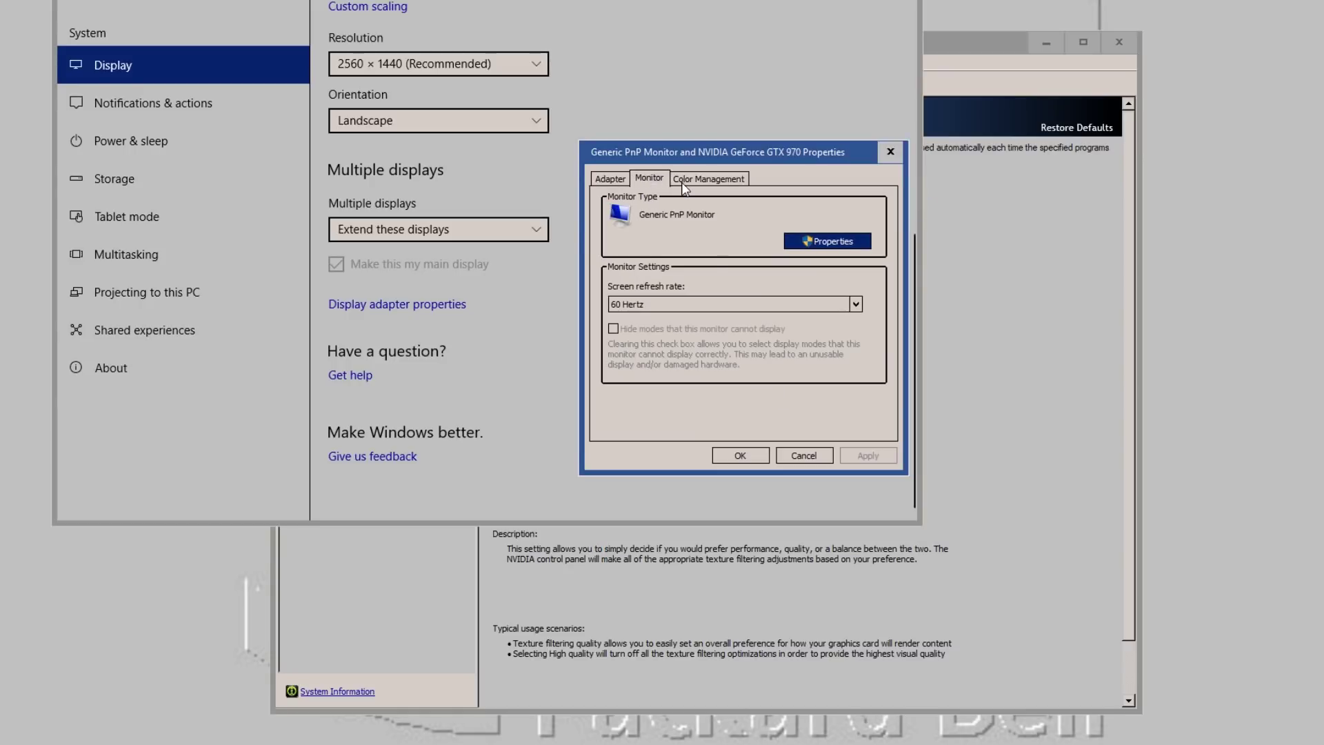
pyautogui.click(736, 304)
pyautogui.click(750, 277)
pyautogui.click(697, 177)
pyautogui.click(649, 178)
pyautogui.click(610, 178)
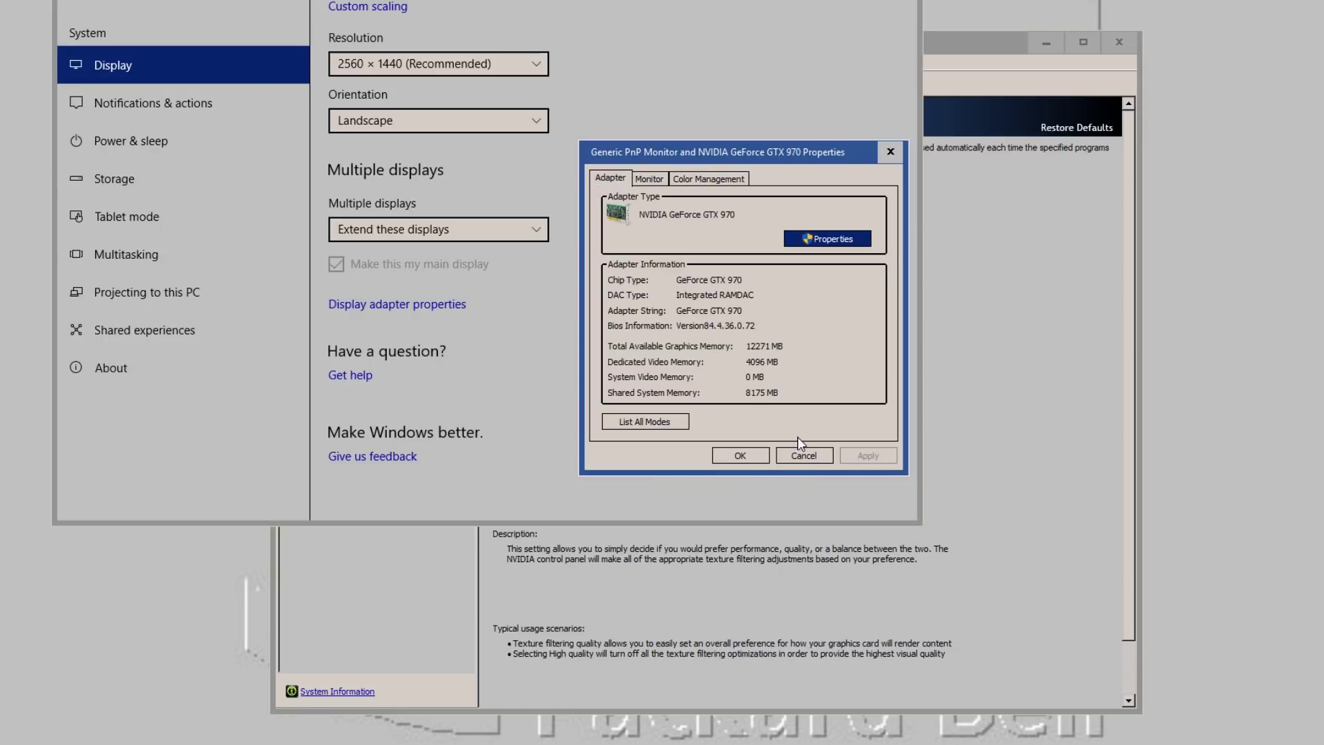
pyautogui.click(801, 455)
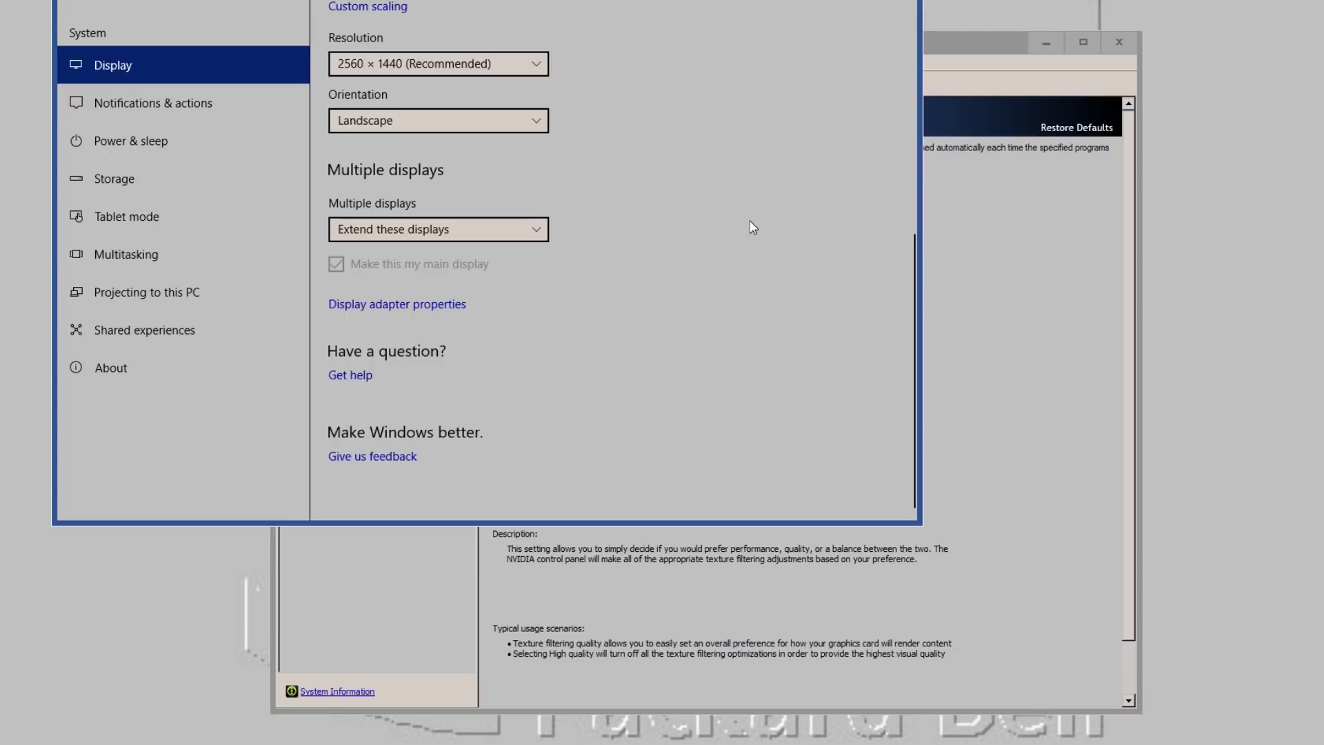
# Look through the installed profiles and advanced options in Color Management, and close it together with the Control Panel search window.
pyautogui.moveTo(679, 0); pyautogui.dragTo(819, 10)
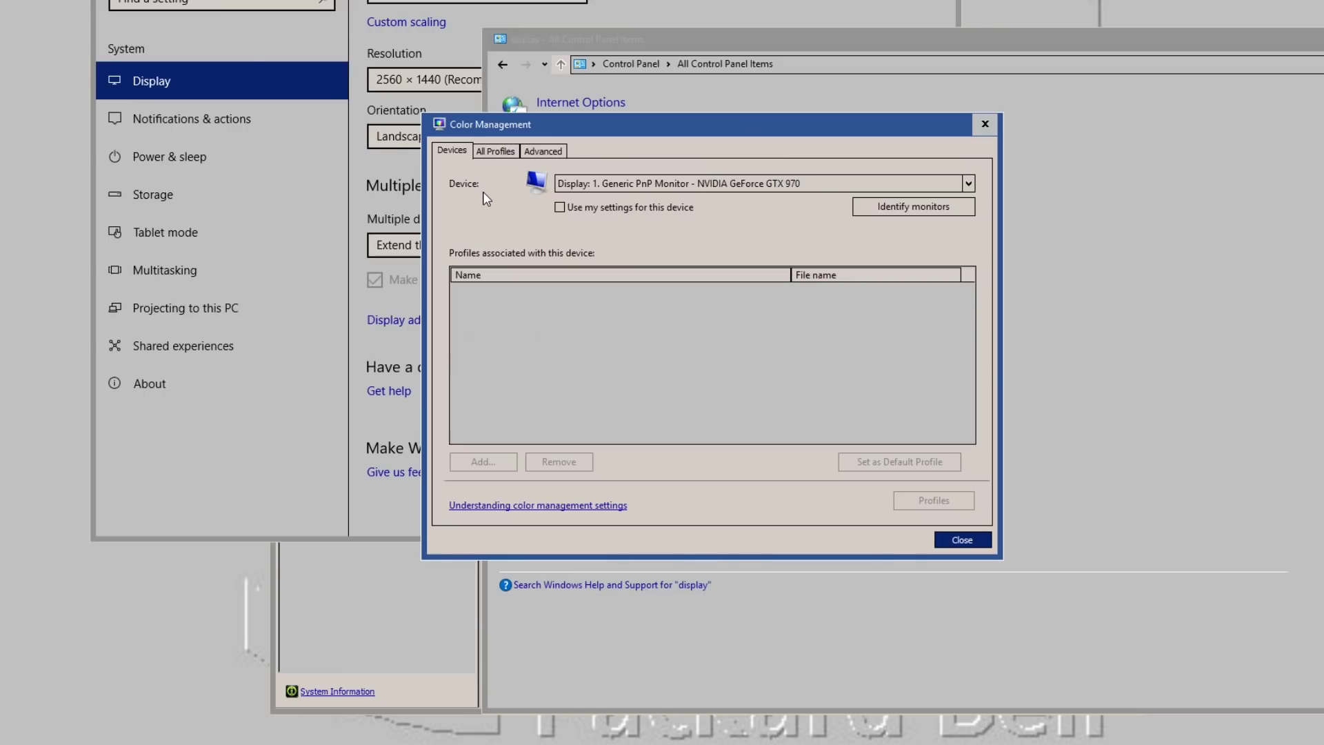
pyautogui.click(496, 152)
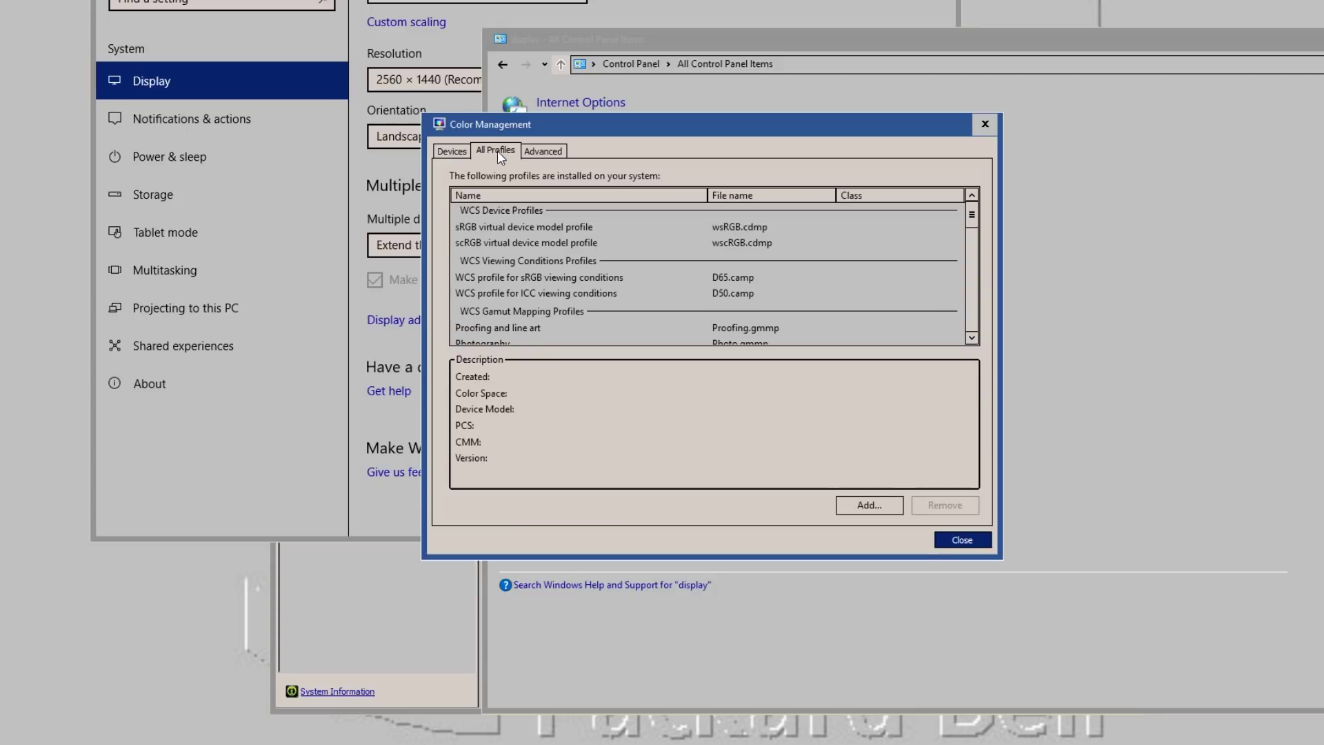
pyautogui.click(548, 150)
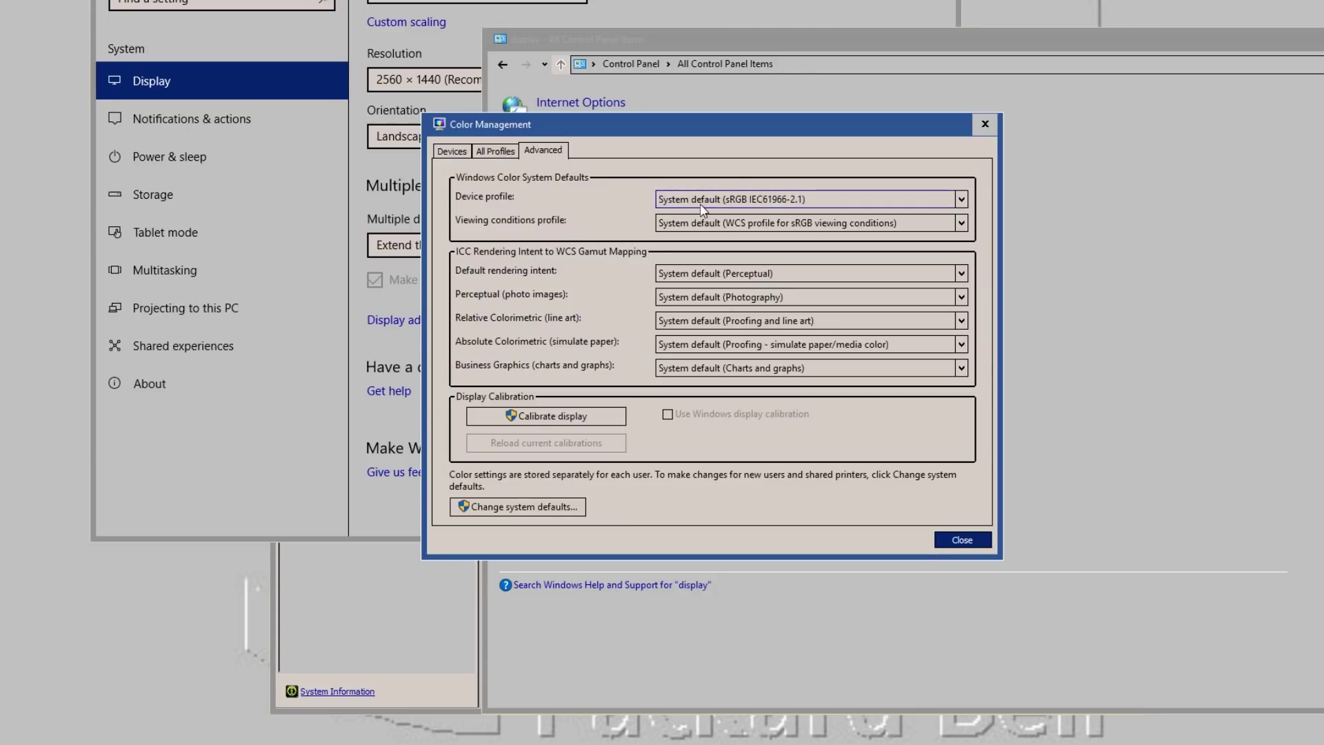
pyautogui.click(985, 124)
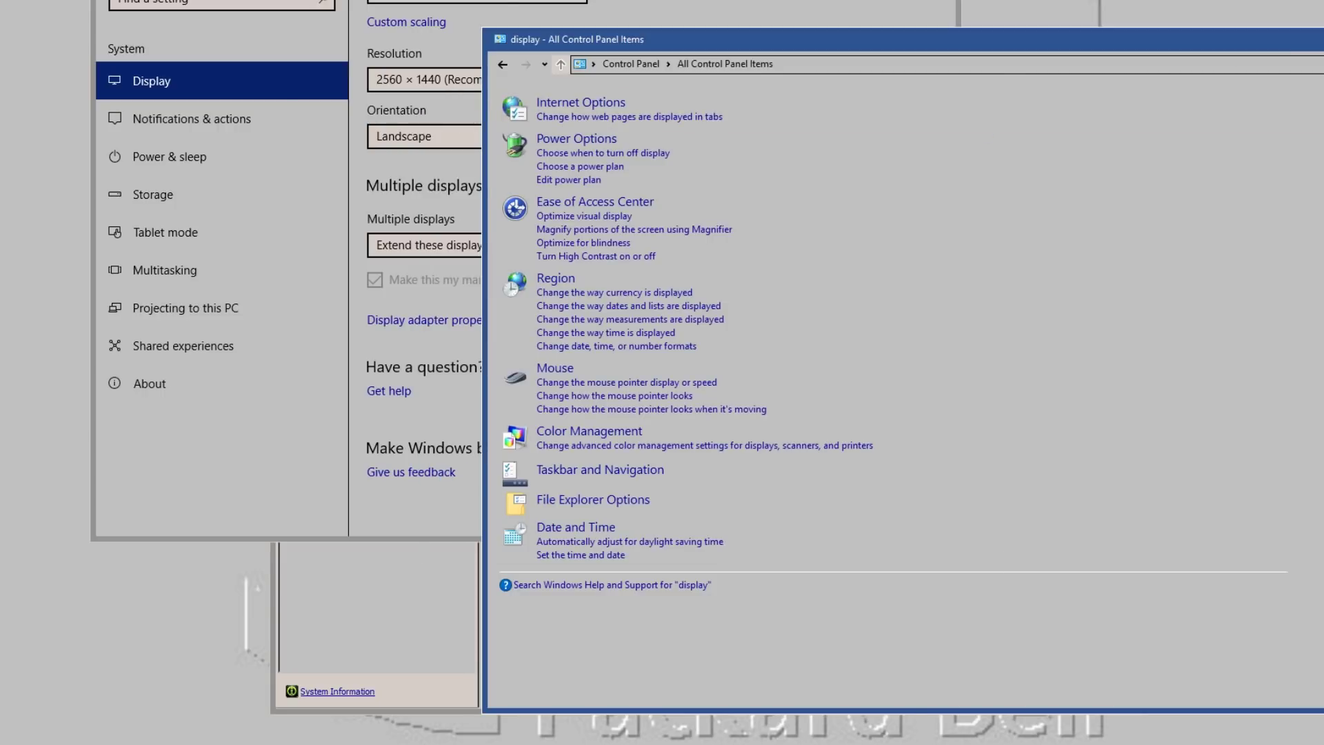
pyautogui.hotkey('alt', 'F4')
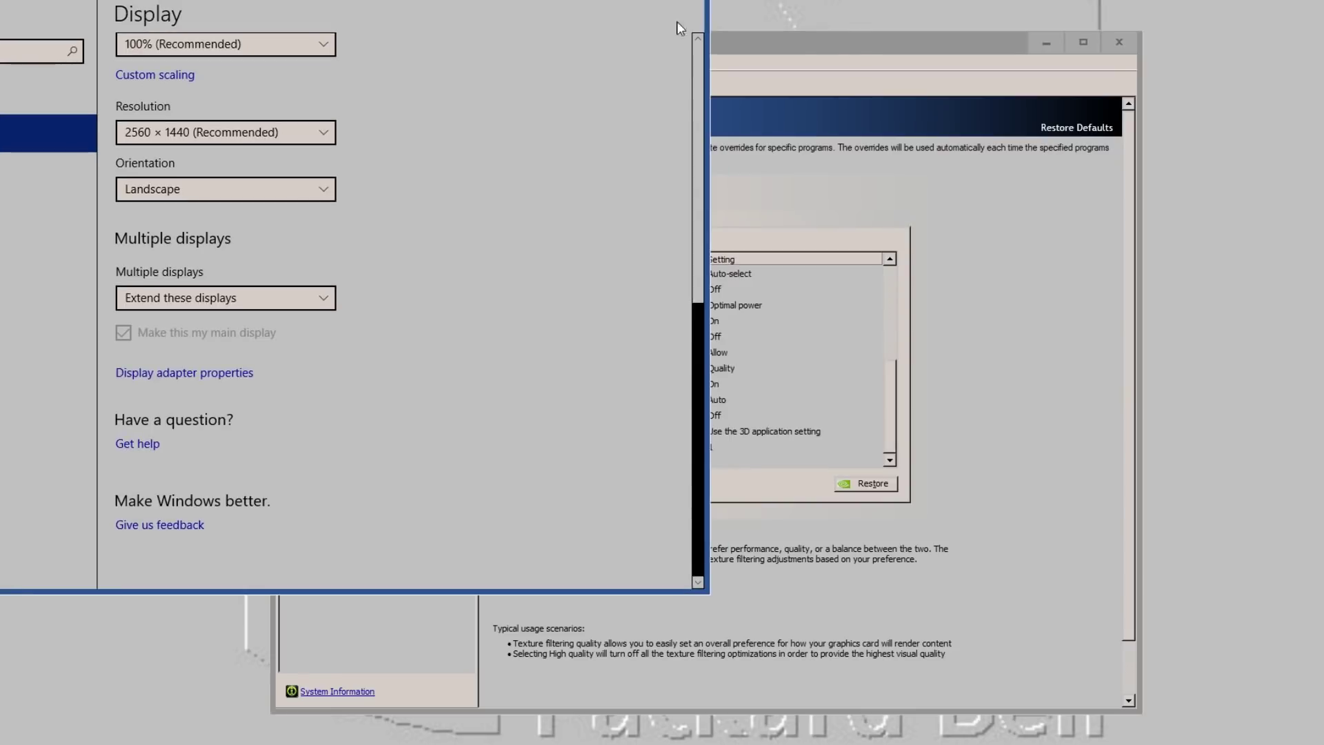
# Bring the NVIDIA Manage 3D Settings window forward and confirm running LEGO Rock Raiders.
pyautogui.click(851, 45)
pyautogui.moveTo(977, 28); pyautogui.dragTo(996, 11)
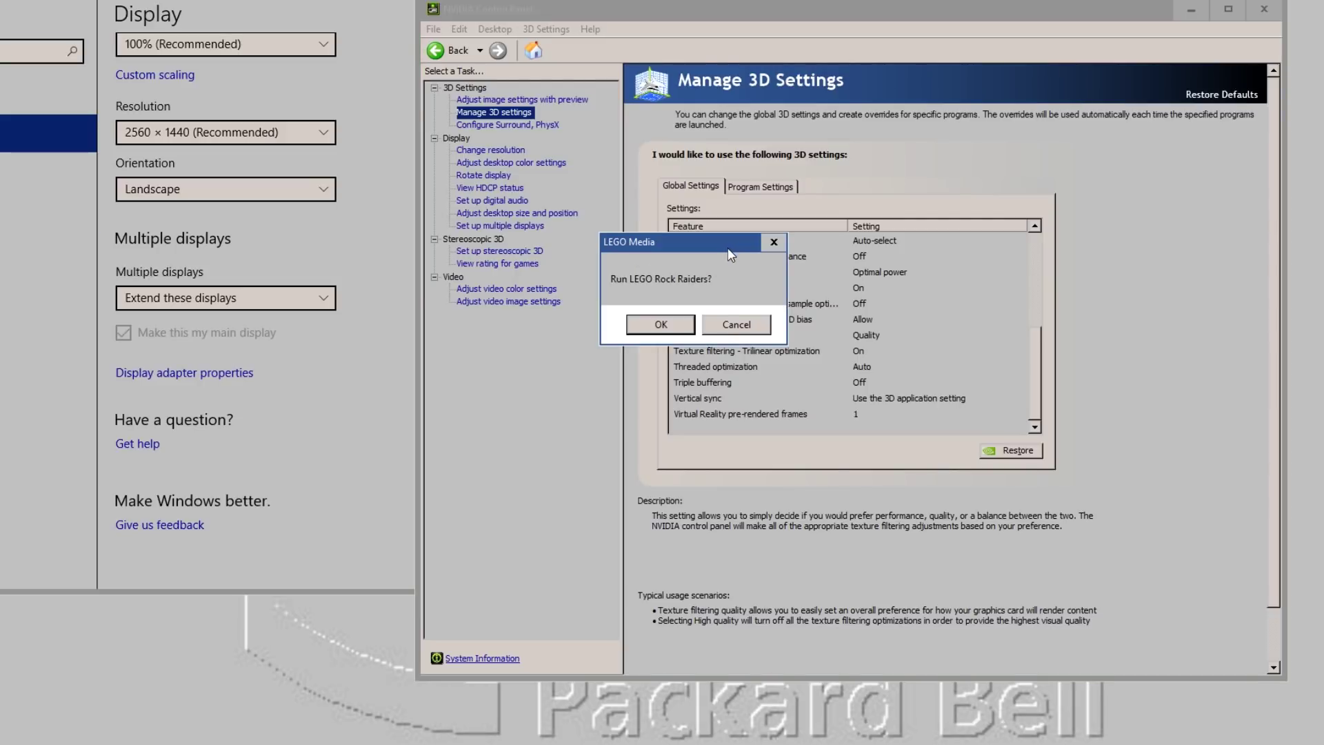
pyautogui.click(661, 324)
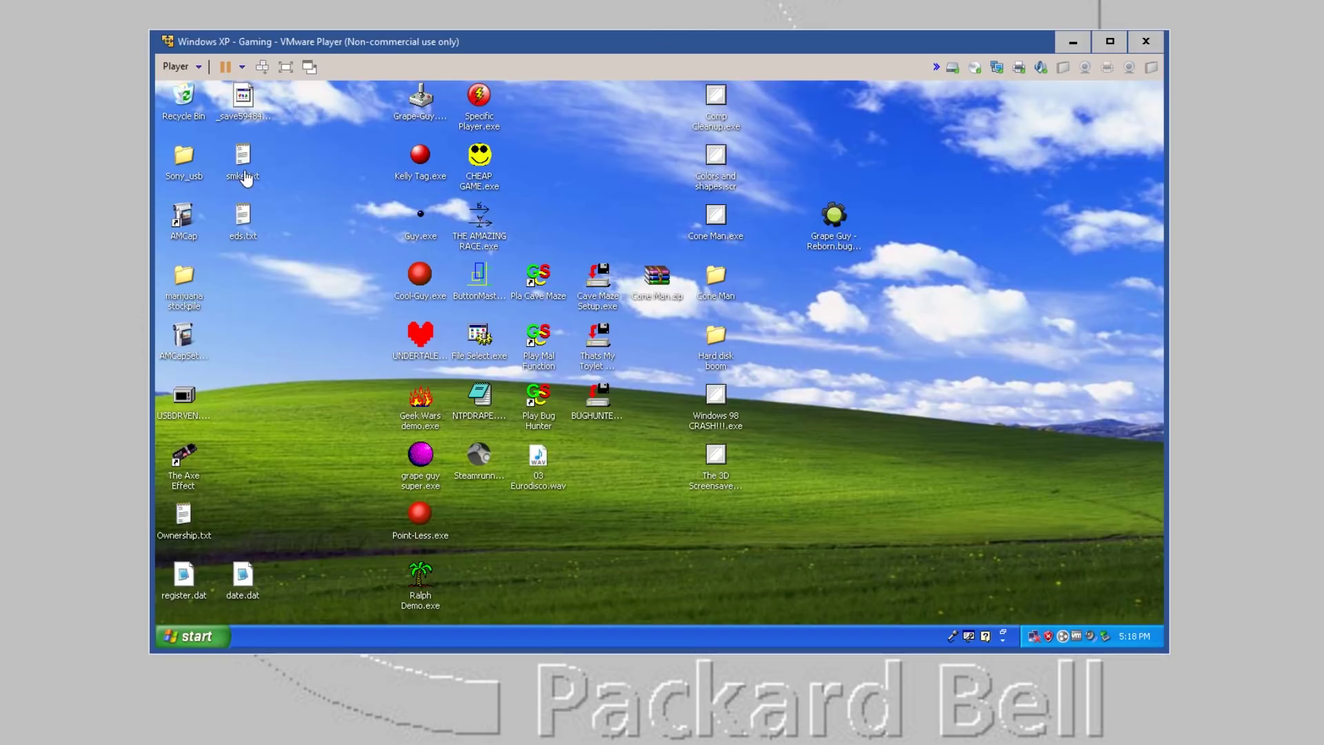
# Place the LEGO Rock Raiders - Enhanced shortcut from the program list on the desktop of the Windows XP virtual machine.
pyautogui.click(915, 433)
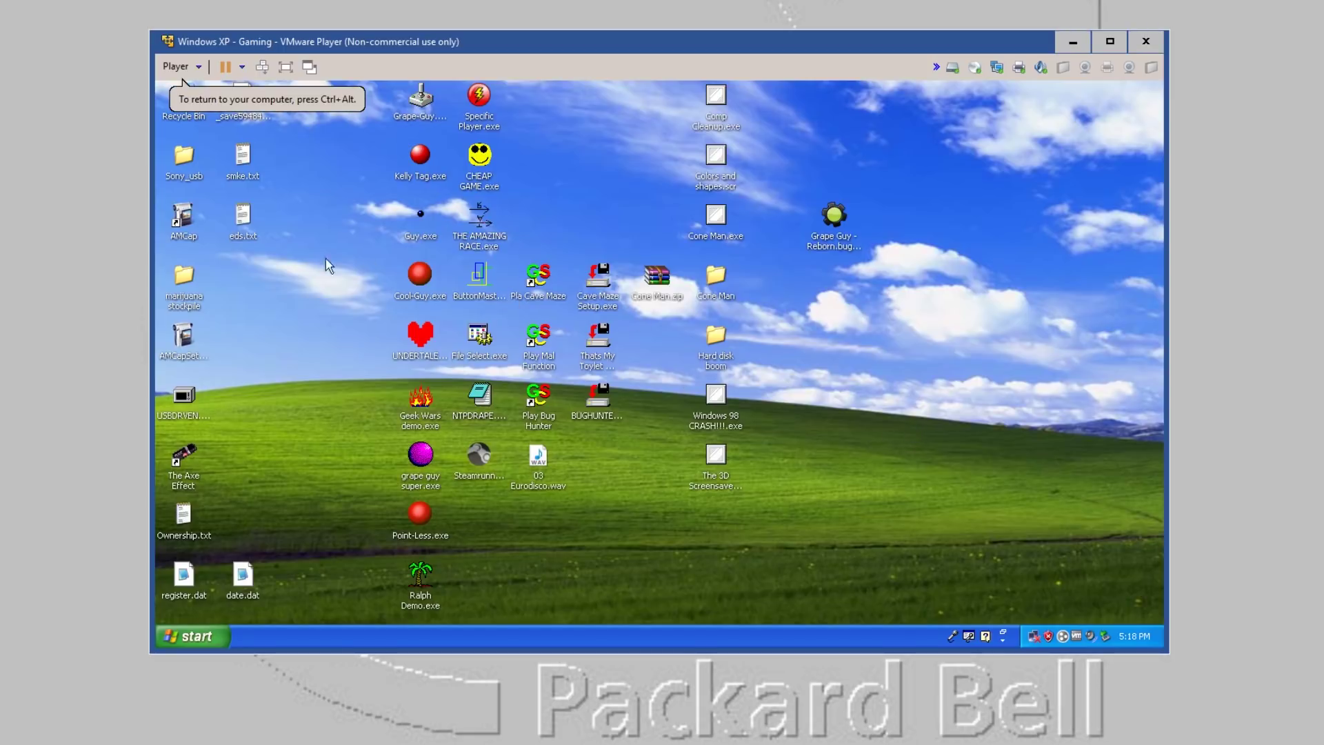
pyautogui.click(193, 642)
pyautogui.rightClick(230, 506)
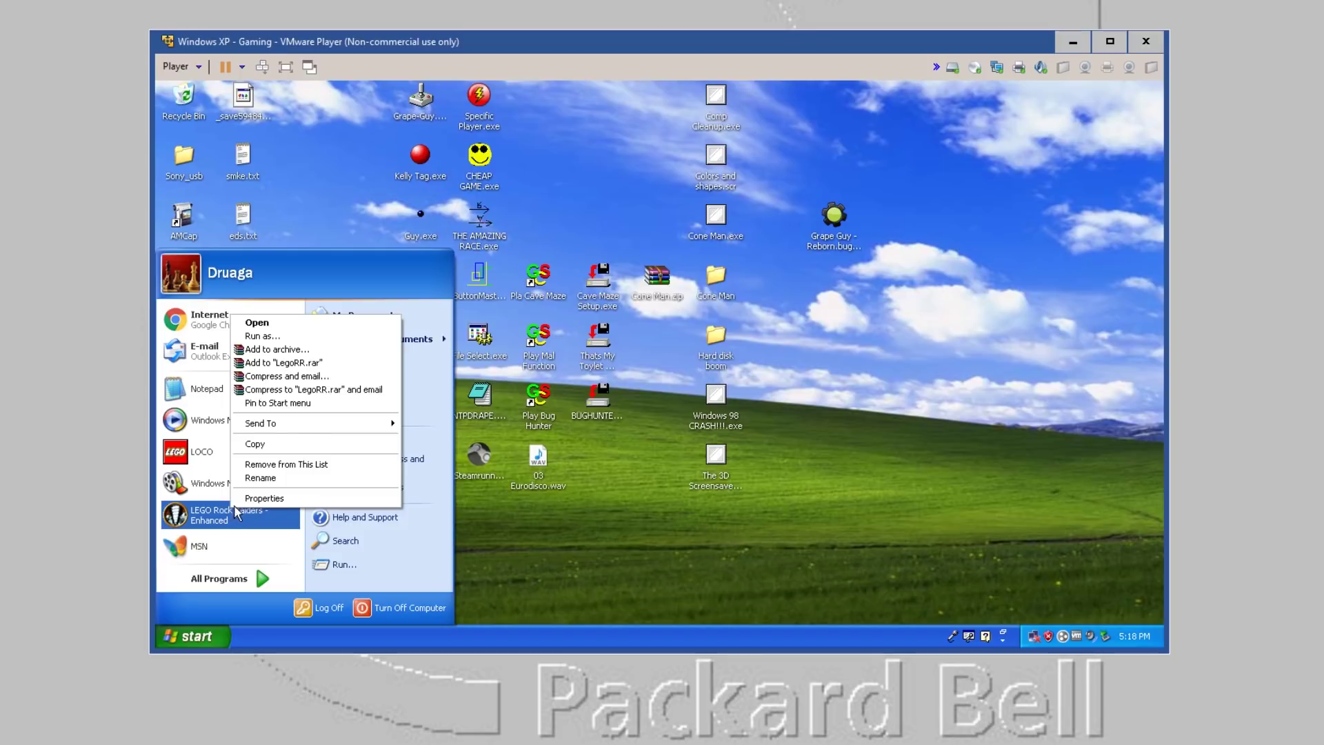
pyautogui.moveTo(296, 513); pyautogui.dragTo(639, 433)
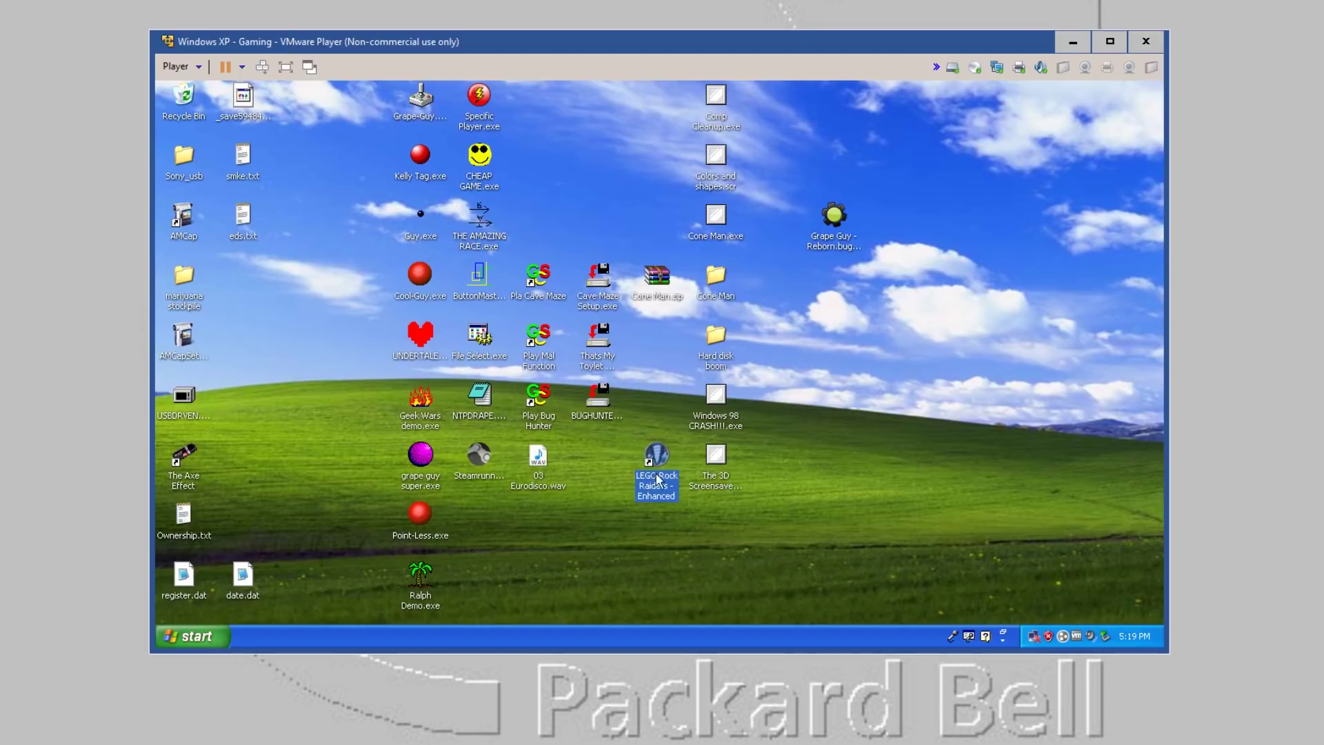
# Open the properties of the LEGO Rock Raiders - Enhanced desktop shortcut and put its target path into editing.
pyautogui.rightClick(647, 490)
pyautogui.click(726, 467)
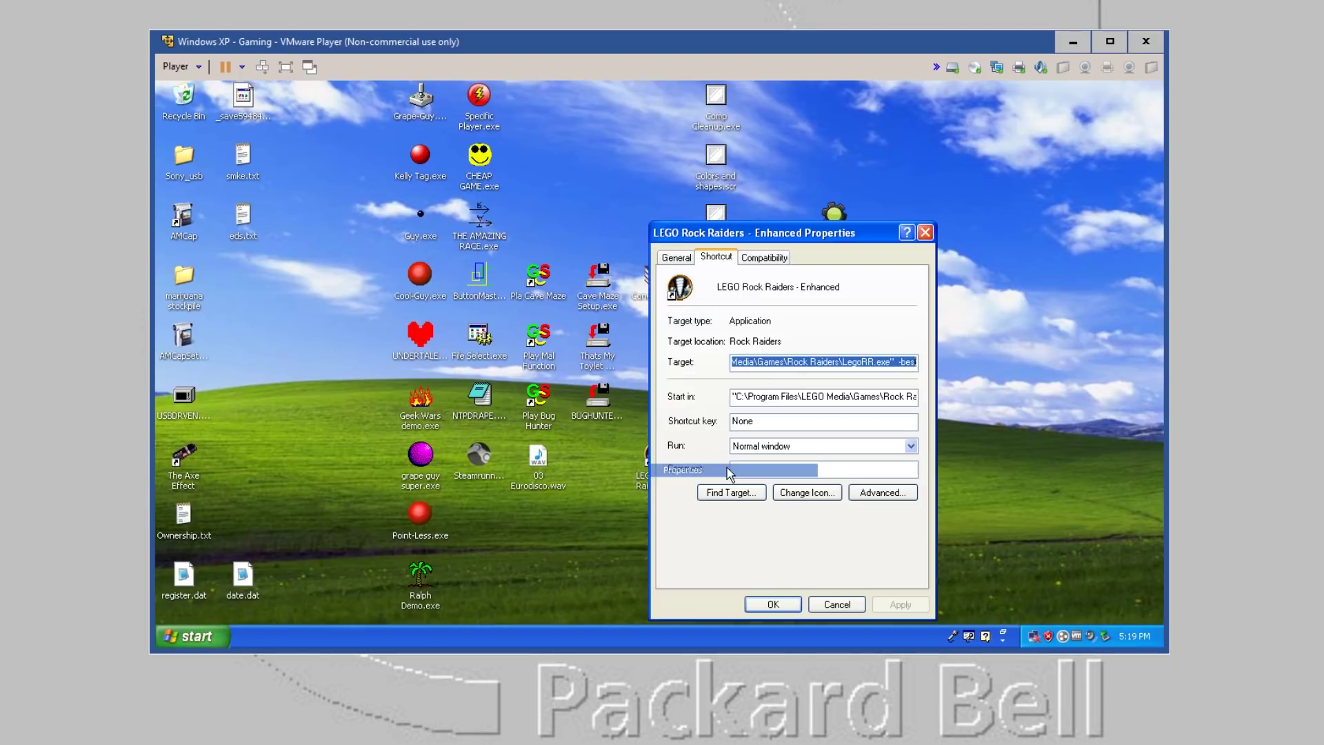
pyautogui.press('End')
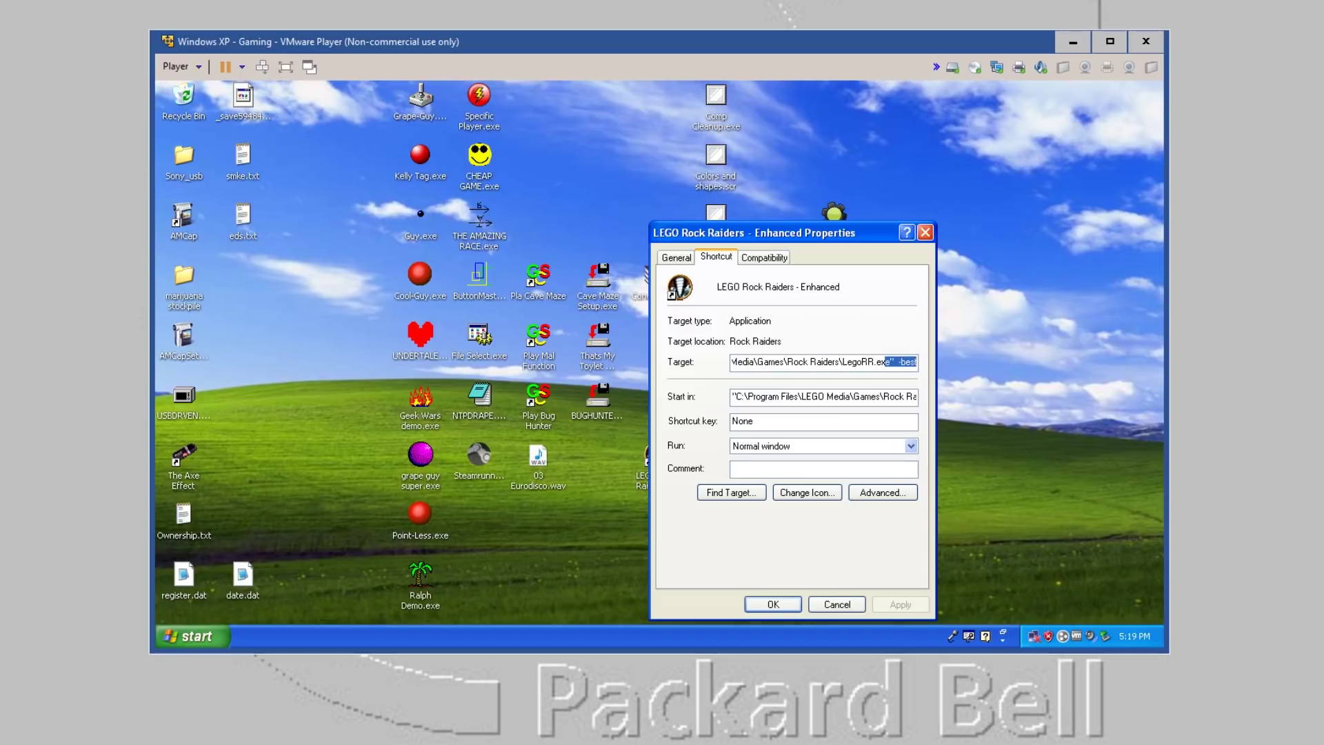
pyautogui.click(896, 367)
# Look up the -programmer argument in the browser's LEGO Rock Raiders table and append it after -best in the shortcut's target.
pyautogui.hotkey('alt', 'Tab')
pyautogui.scroll(5, 569, 311)
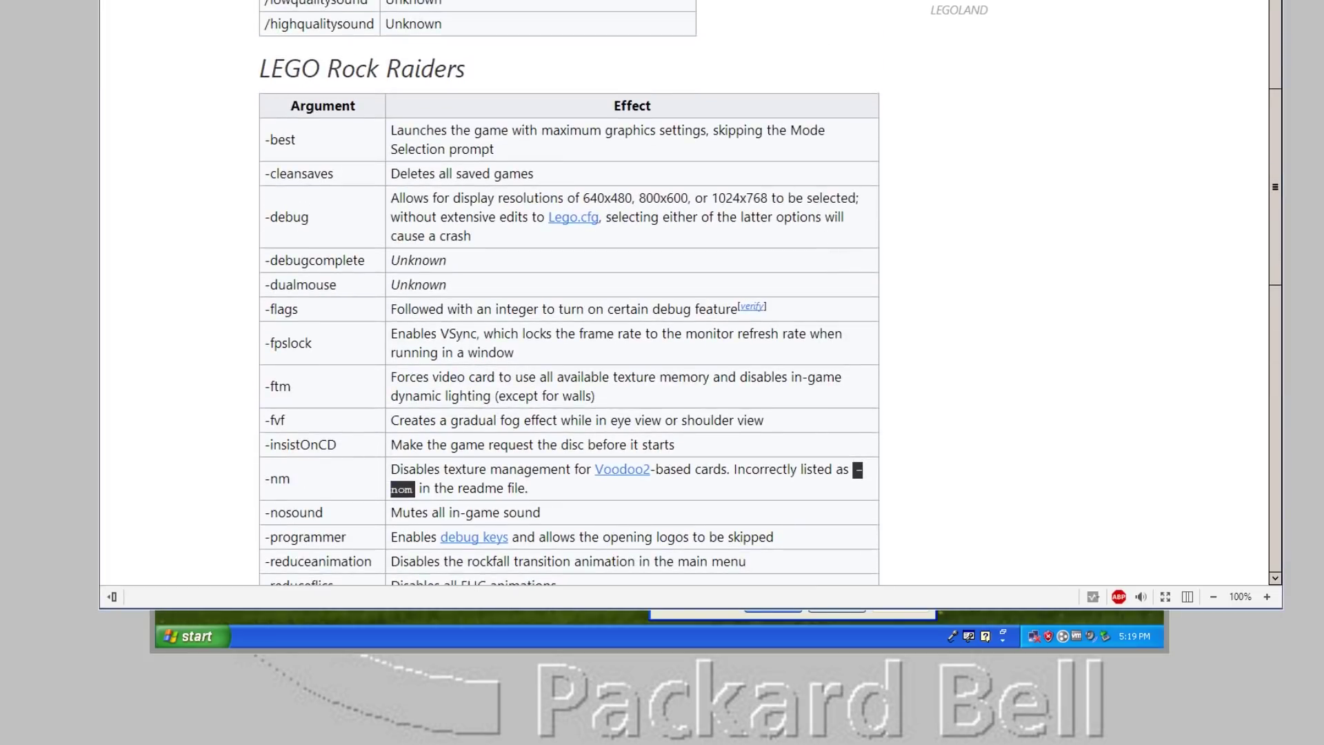
pyautogui.moveTo(586, 0); pyautogui.dragTo(428, 113)
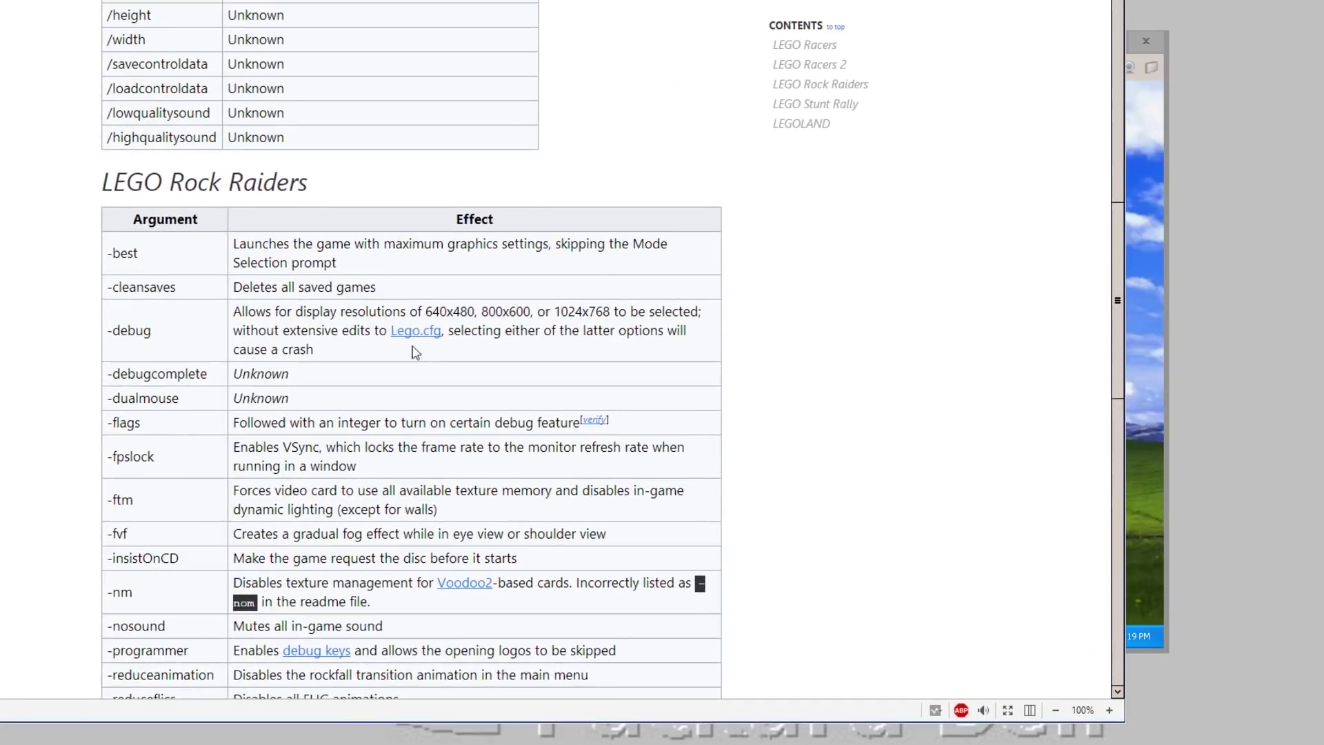
pyautogui.scroll(-2, 183, 562)
pyautogui.moveTo(189, 492); pyautogui.dragTo(107, 491)
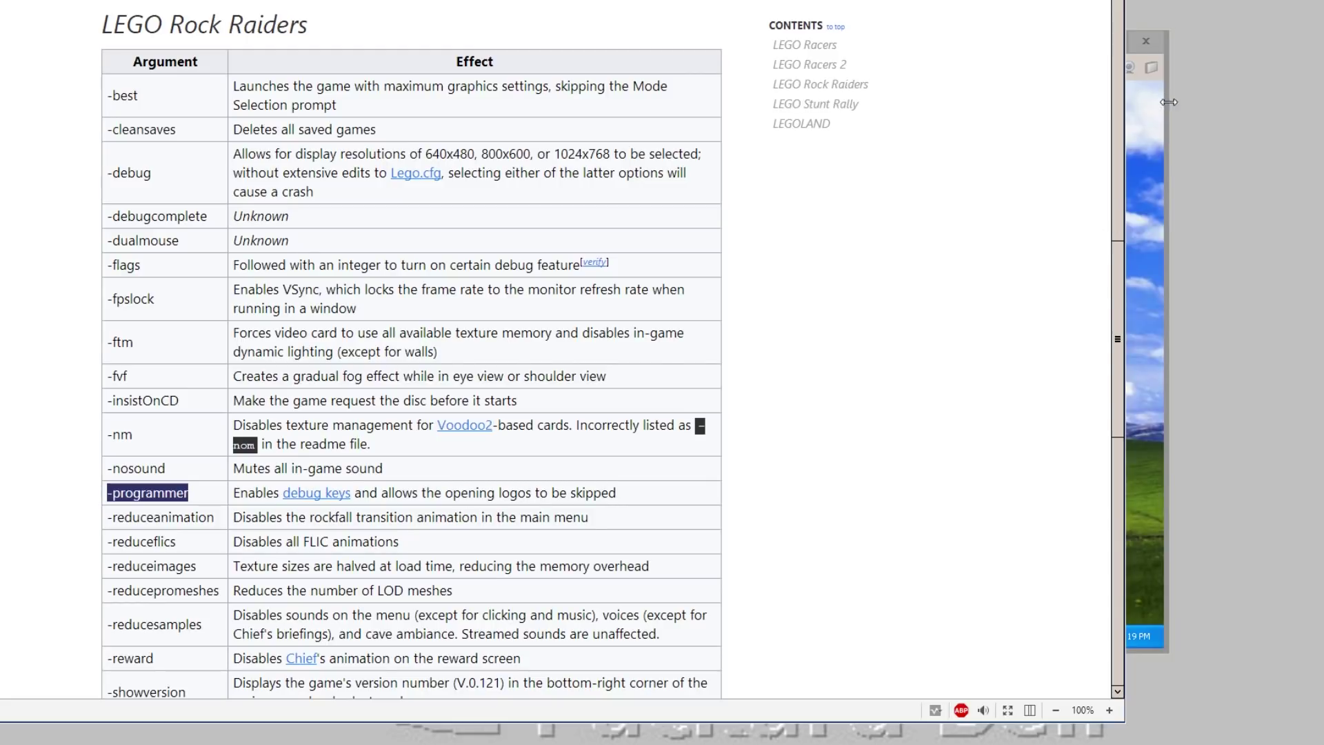
pyautogui.click(1148, 104)
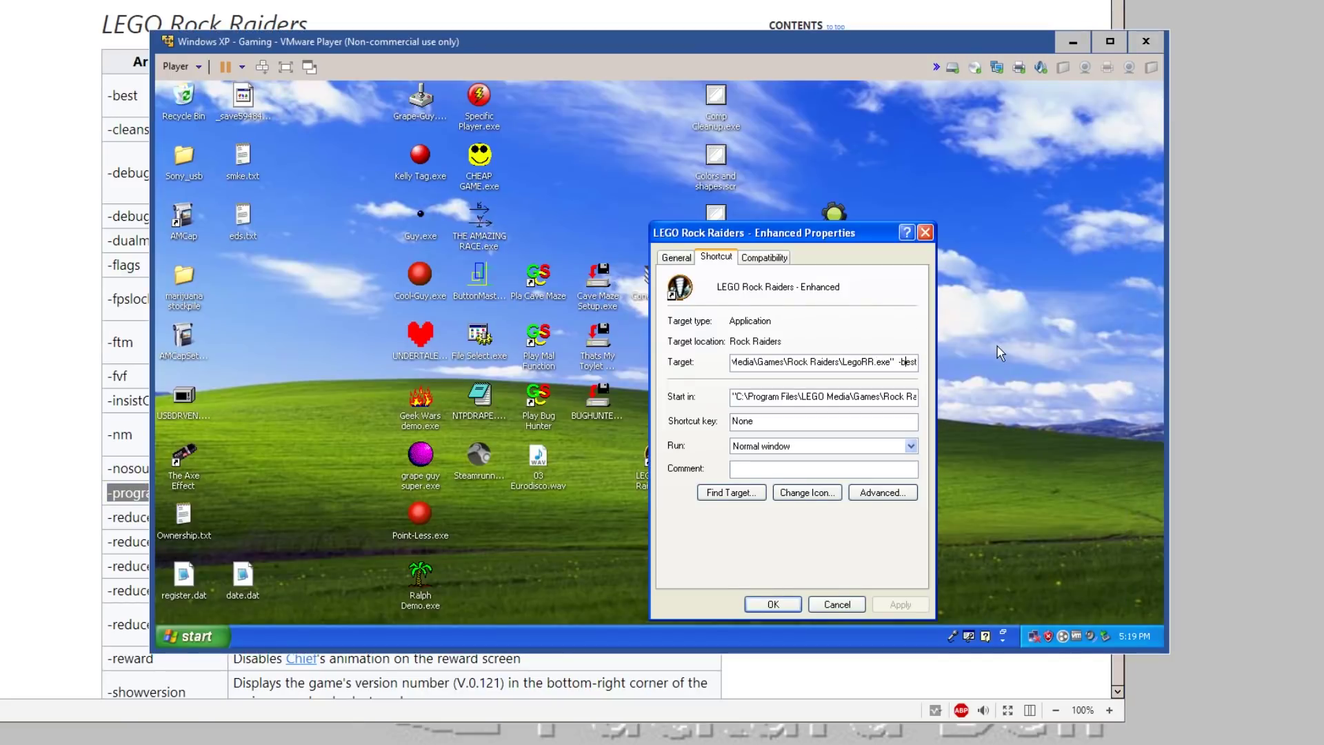
pyautogui.press('End')
pyautogui.write('-programme')
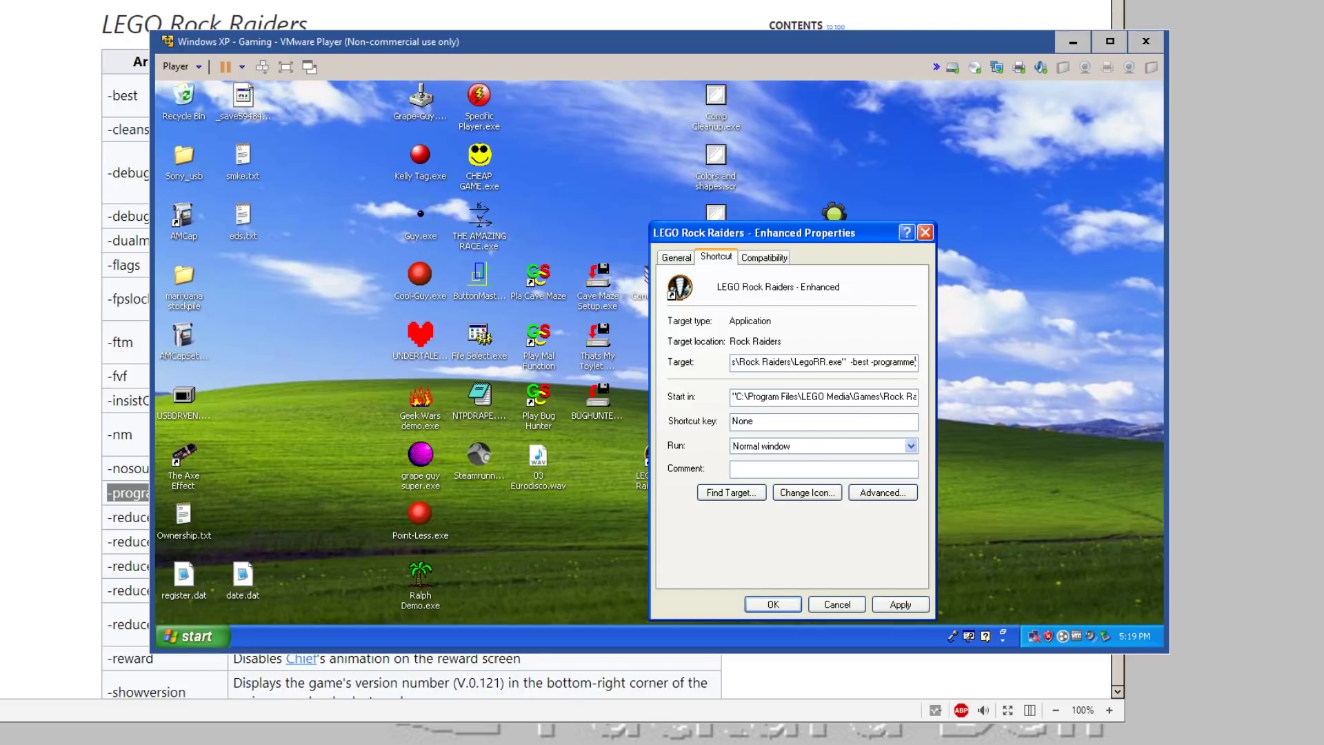
# Look up the -showversion argument in the browser's table and append it after -programmer in the shortcut's target.
pyautogui.click(6, 209)
pyautogui.scroll(-2, 193, 296)
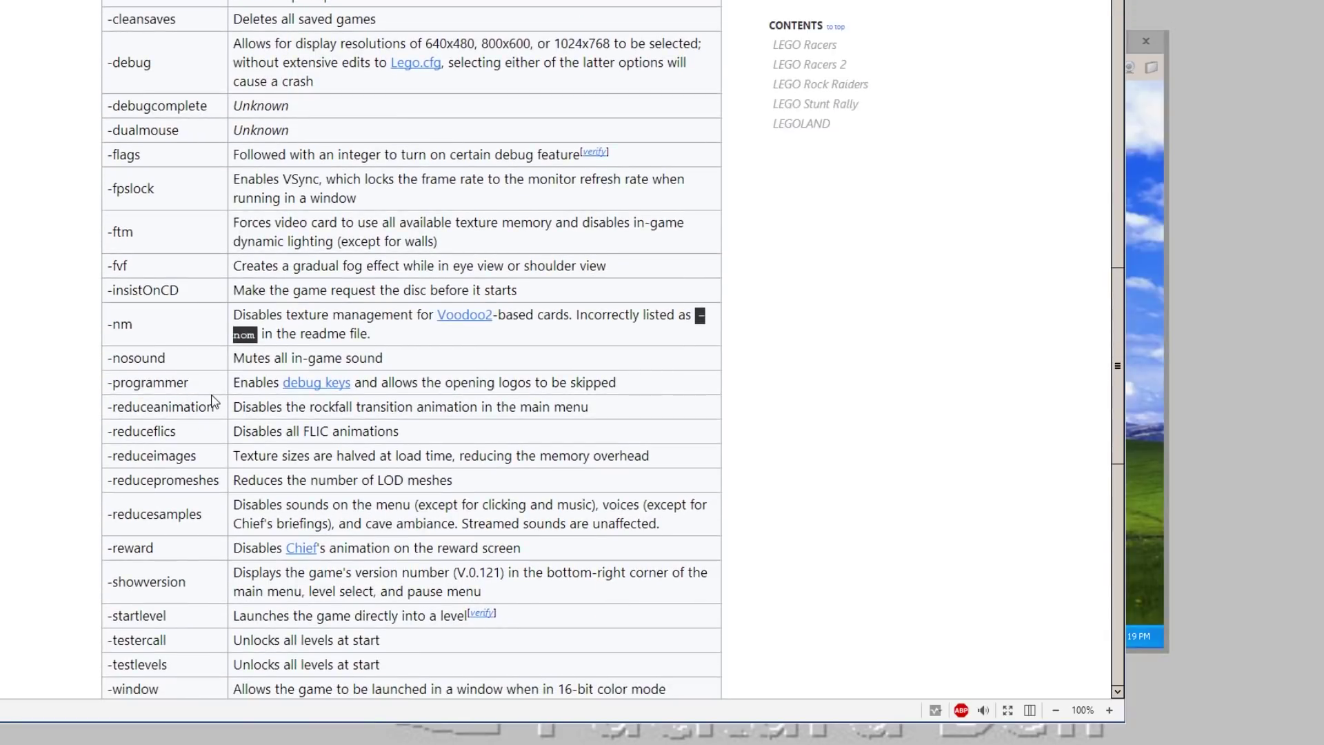
pyautogui.scroll(-3, 204, 414)
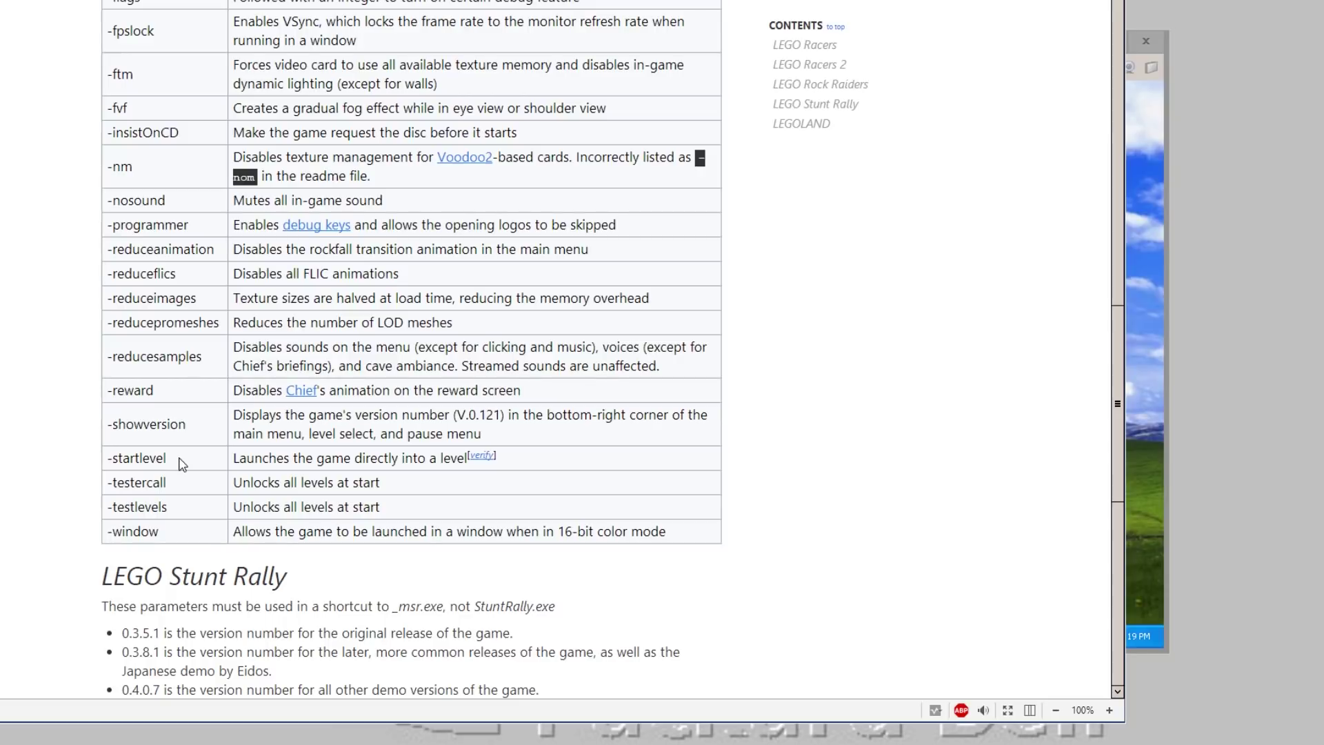
pyautogui.moveTo(209, 427); pyautogui.dragTo(81, 422)
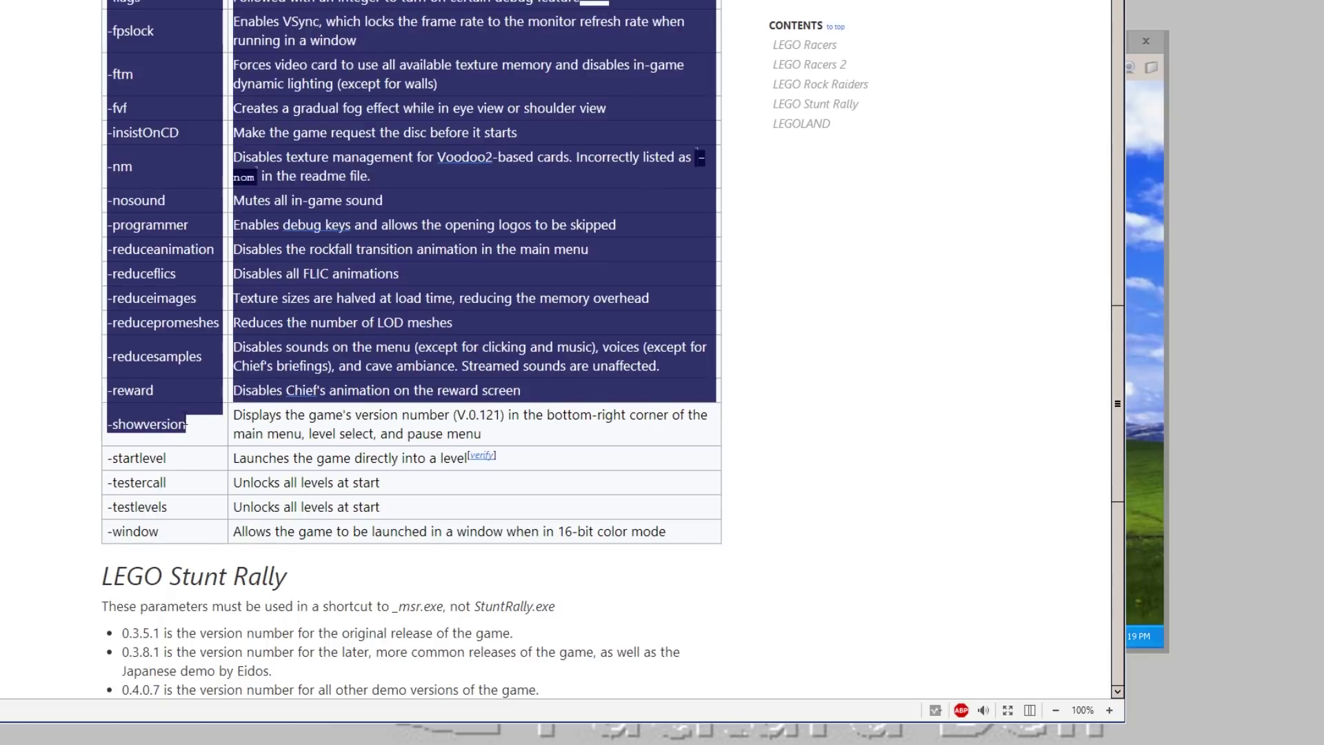
pyautogui.click(206, 431)
pyautogui.moveTo(186, 414); pyautogui.dragTo(105, 424)
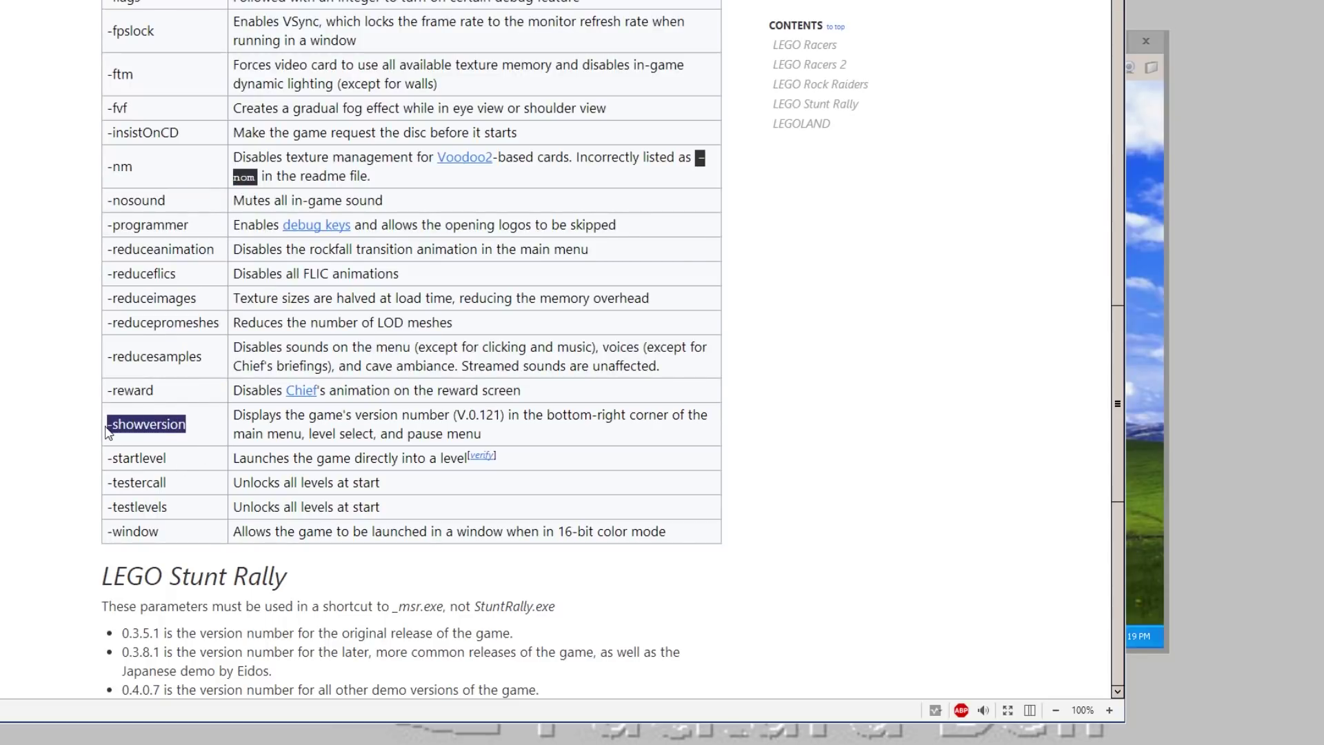
pyautogui.click(1157, 113)
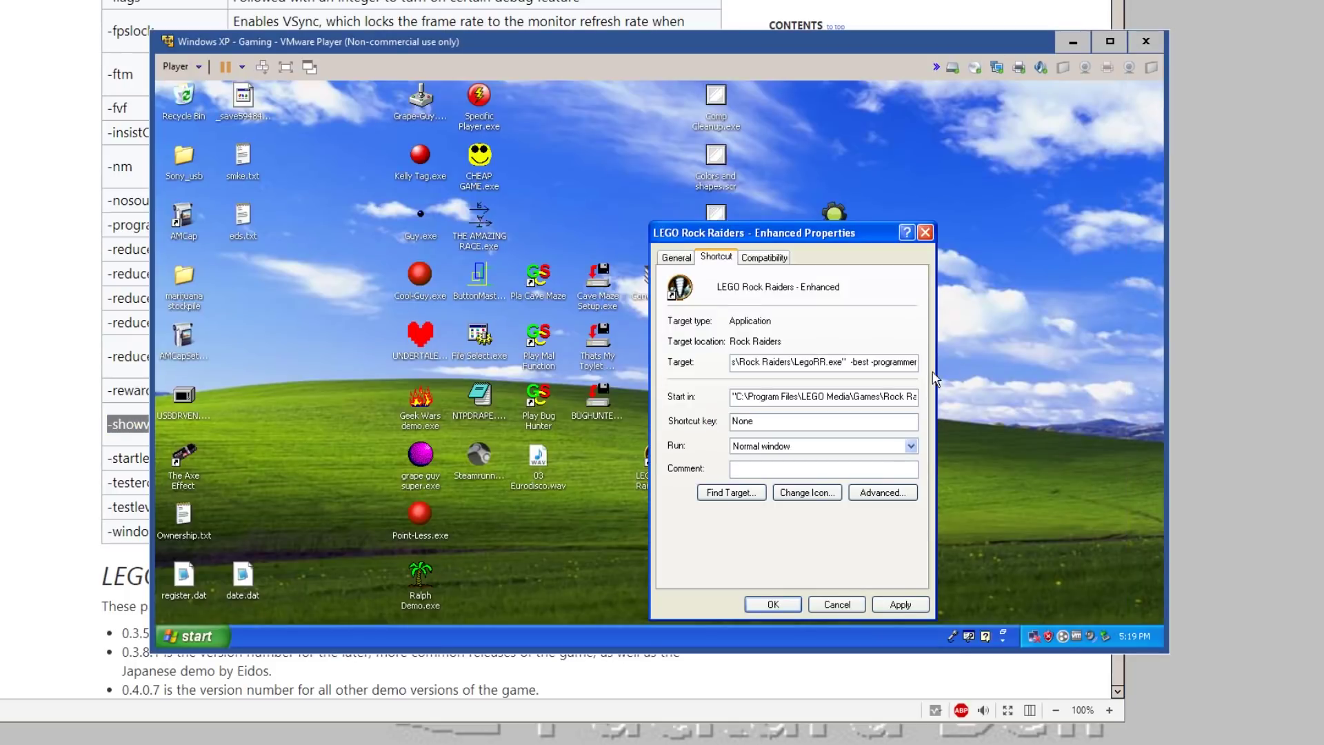
pyautogui.write('-showversion')
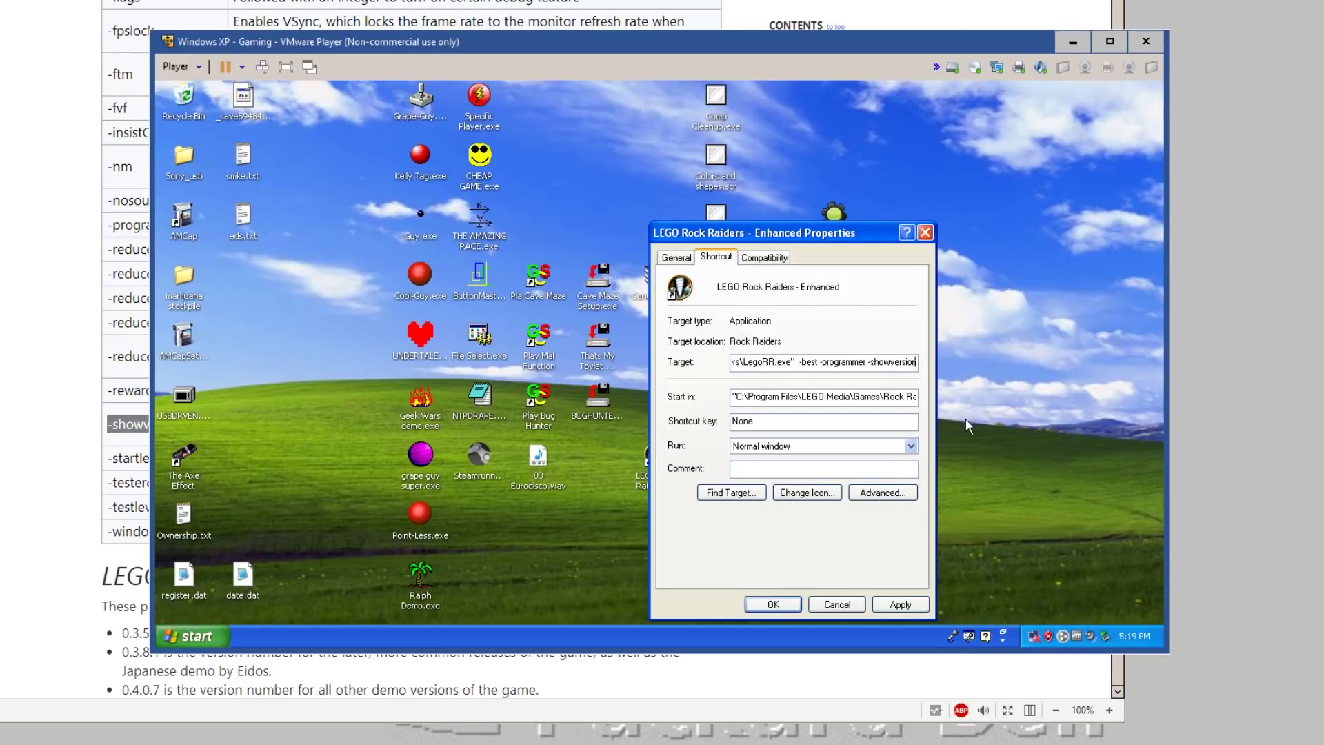
# Save the shortcut's properties and launch LEGO Rock Raiders - Enhanced from the virtual machine's desktop.
pyautogui.click(773, 604)
pyautogui.doubleClick(646, 455)
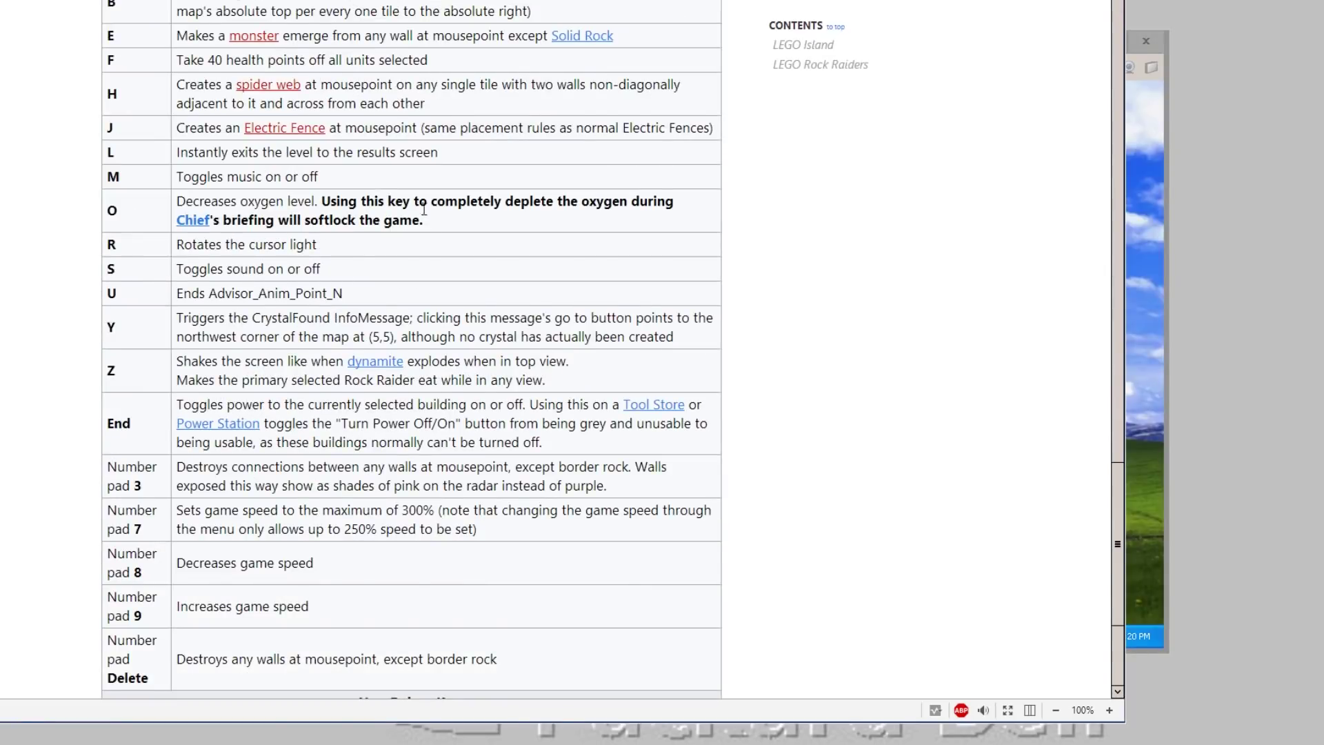
# Examine the activation instructions and key effects in the LEGO Rock Raiders debug keys table and switch back to the virtual machine.
pyautogui.scroll(15, 418, 201)
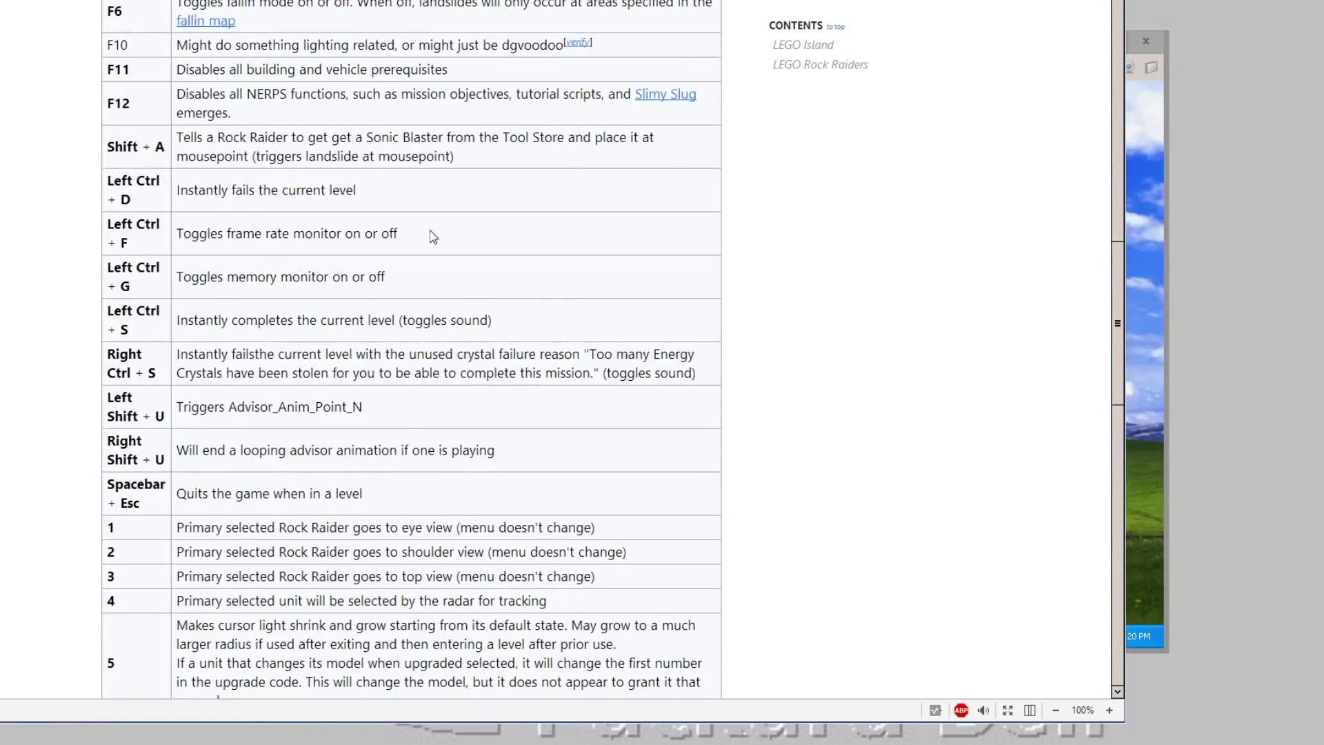
pyautogui.scroll(5, 433, 237)
pyautogui.scroll(-3, 431, 234)
pyautogui.scroll(1, 431, 228)
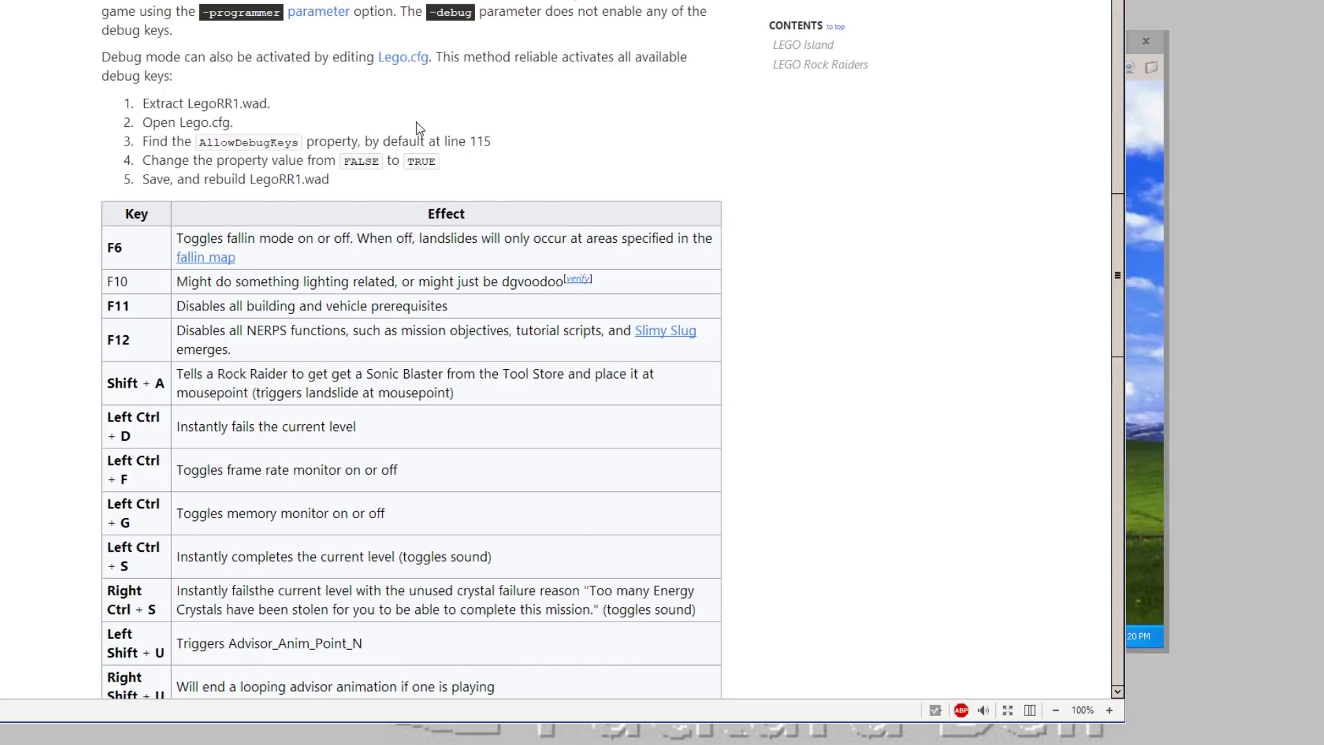
pyautogui.scroll(-1, 416, 135)
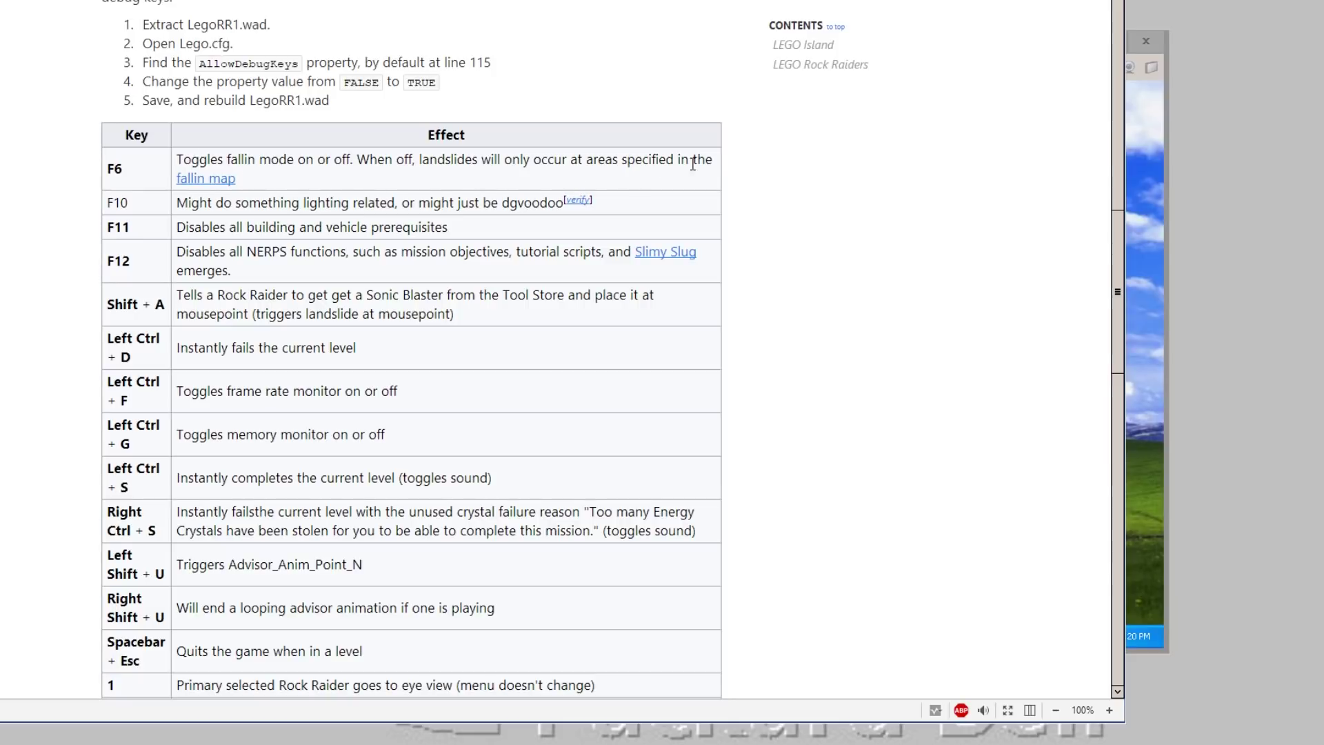
pyautogui.scroll(-15, 255, 212)
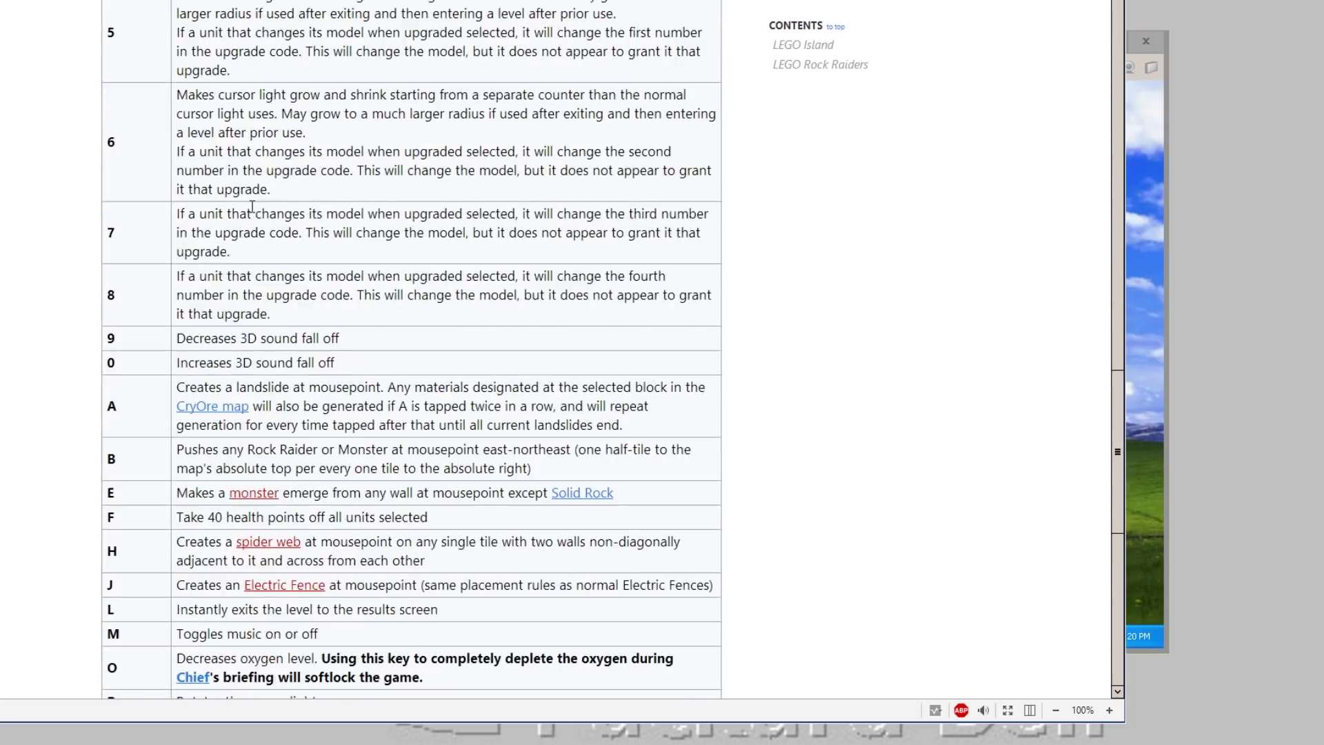
pyautogui.click(1162, 190)
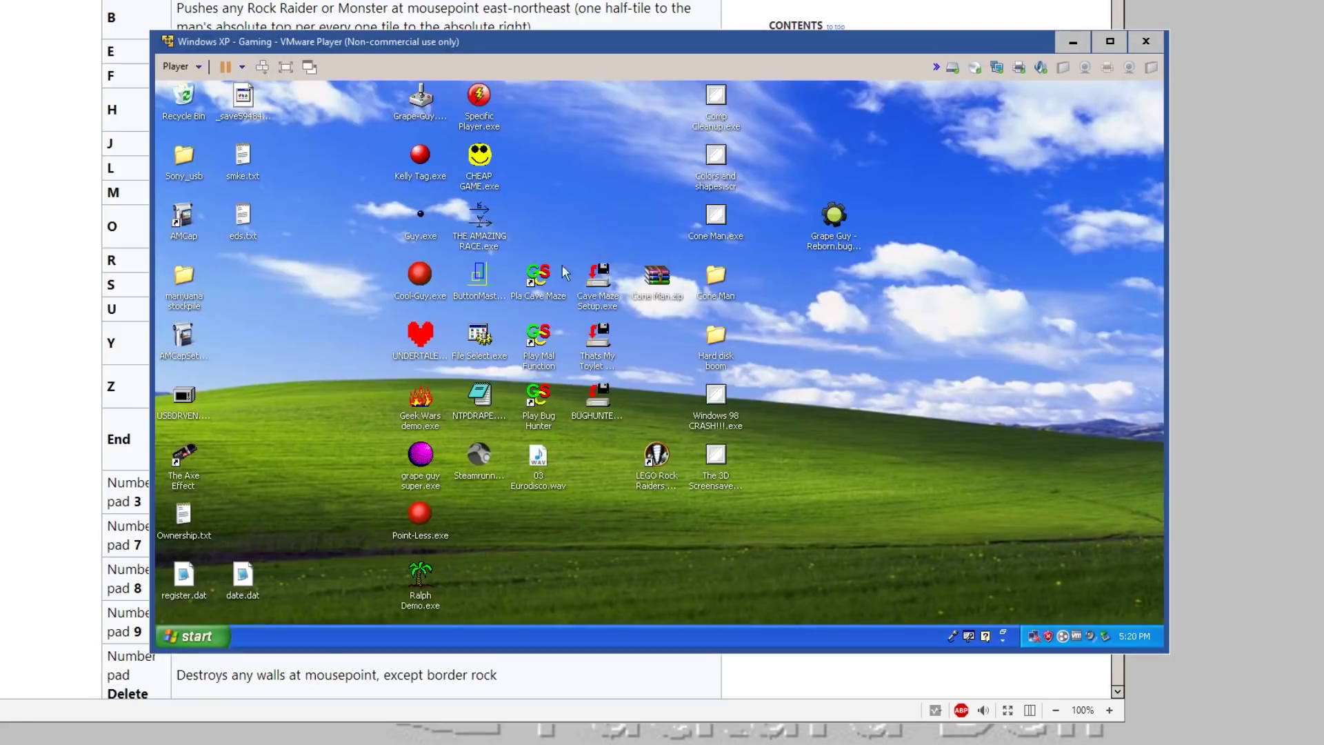
# Return to the browser and look over the debug keys and LEGO Rock Raiders command-line arguments tables.
pyautogui.click(140, 5)
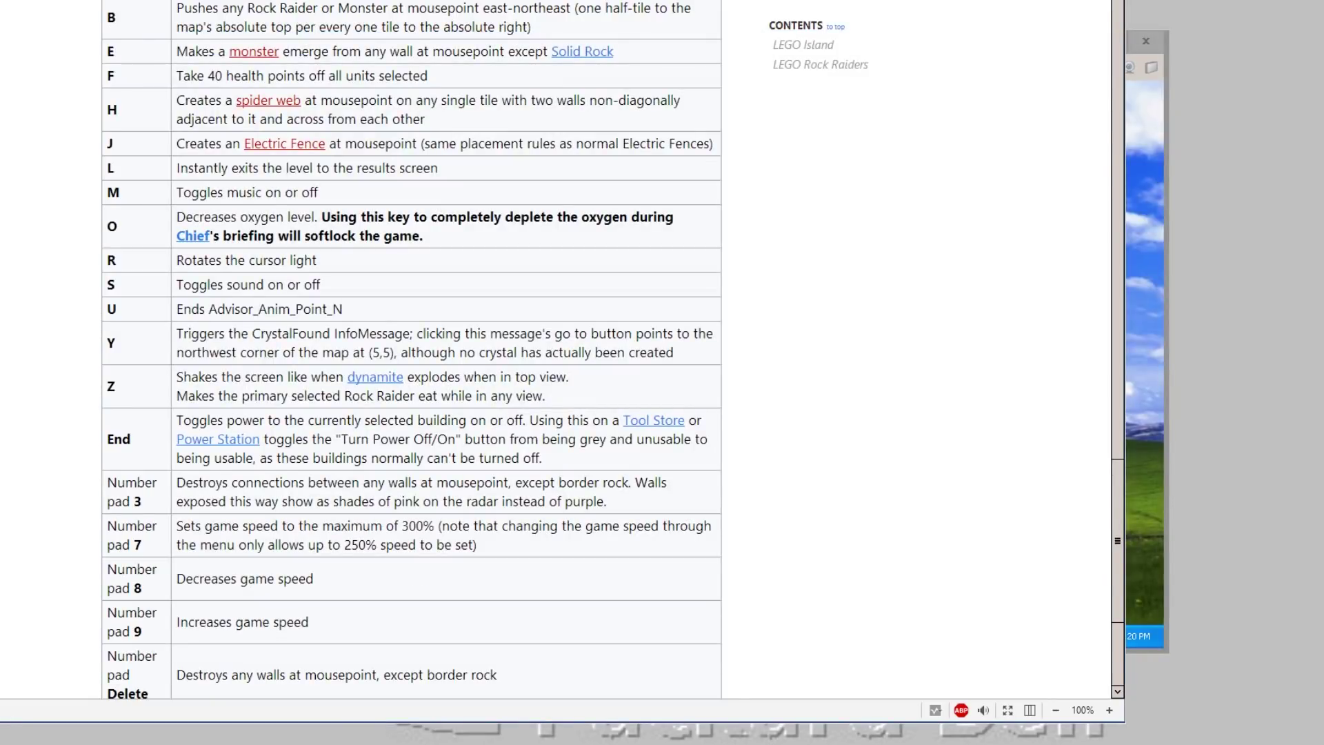
pyautogui.click(331, 1)
pyautogui.scroll(-2, 318, 120)
pyautogui.scroll(6, 318, 120)
pyautogui.scroll(-5, 318, 126)
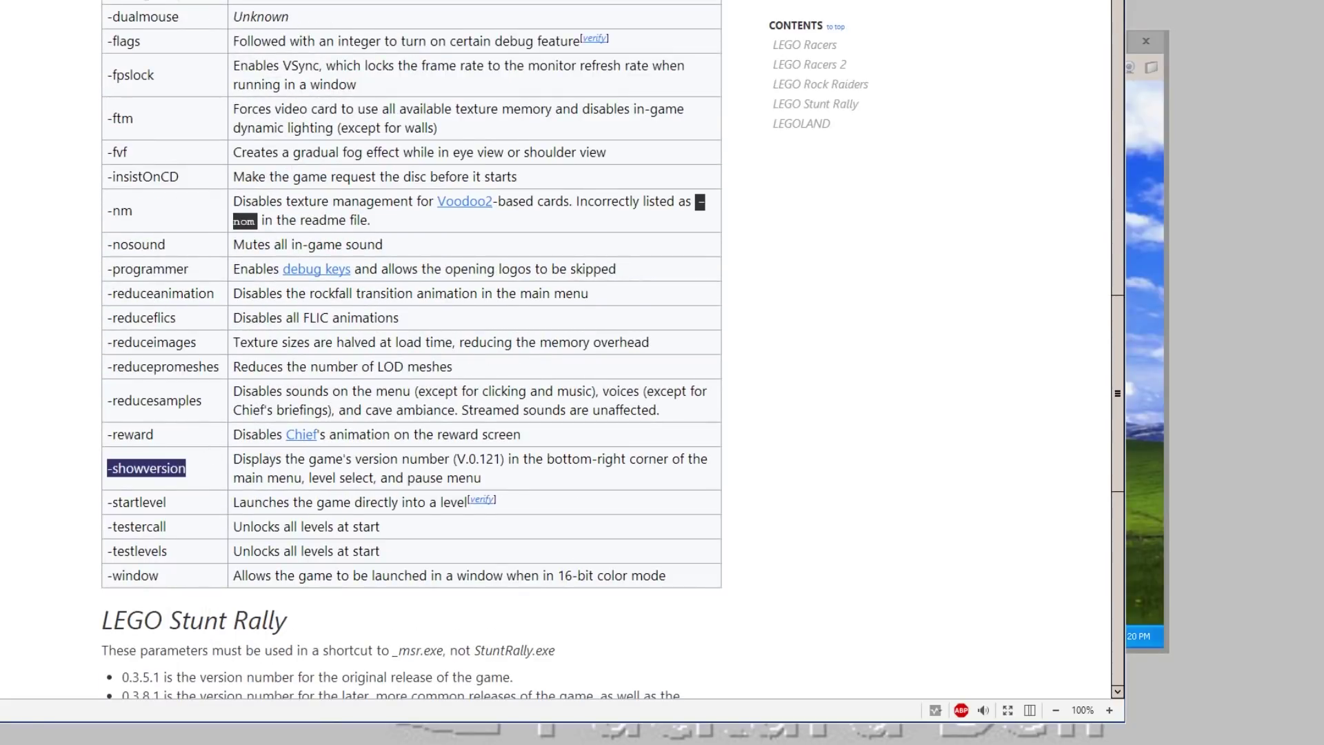
# Examine the PCGamingWiki instructions for installing and running LEGO Rock Raiders on modern Windows.
pyautogui.hotkey('ctrl', 'Tab')
pyautogui.scroll(20, 361, 209)
pyautogui.scroll(20, 448, 240)
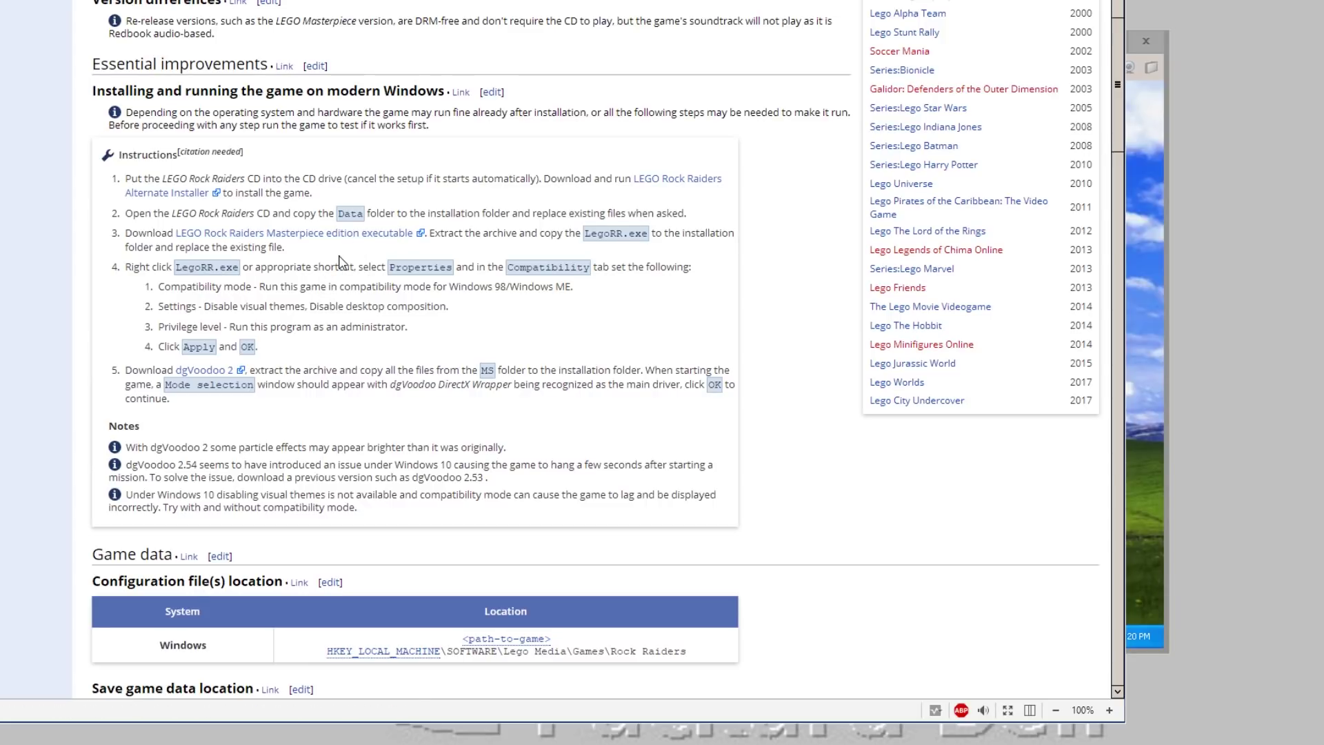
pyautogui.scroll(-5, 355, 265)
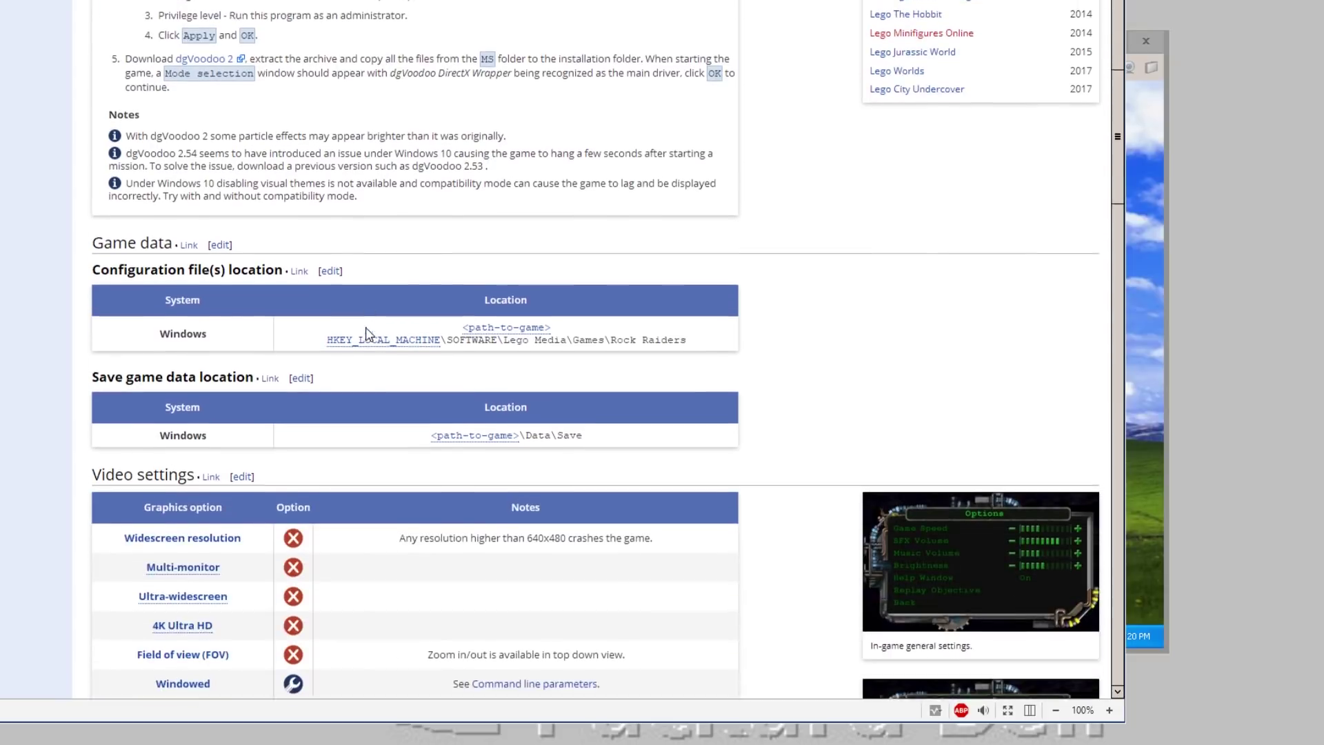
pyautogui.scroll(-3, 367, 333)
pyautogui.scroll(2, 367, 331)
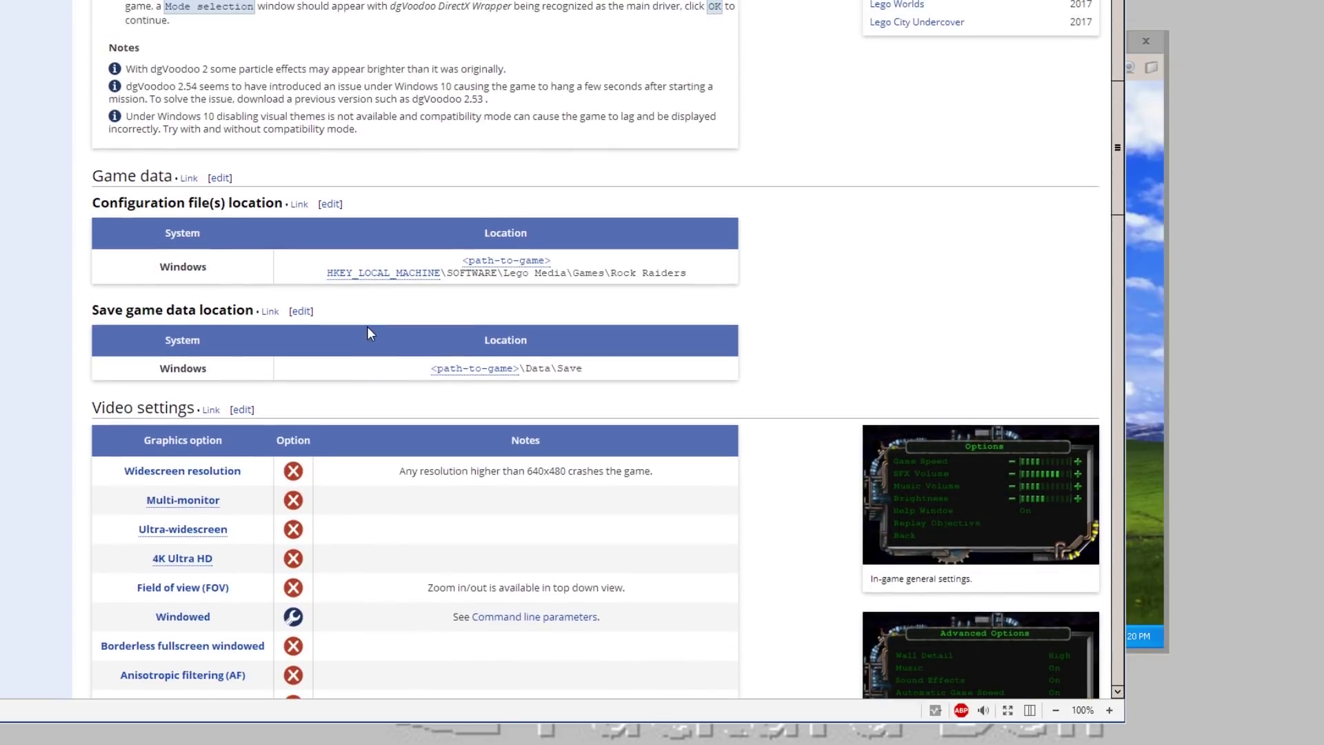
pyautogui.scroll(-1, 369, 331)
pyautogui.scroll(7, 373, 333)
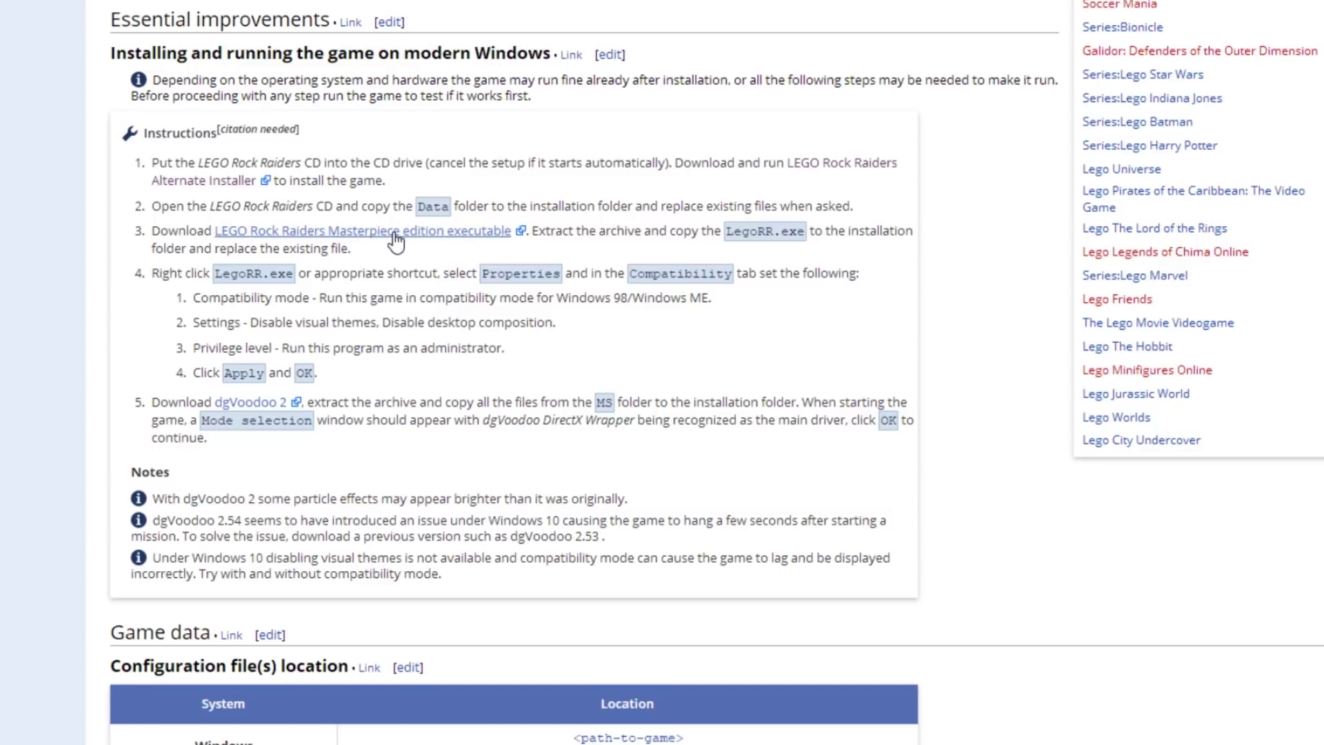
# Download the LEGO Rock Raiders Masterpiece Edition executable archive linked in the third installation instruction.
pyautogui.click(396, 234)
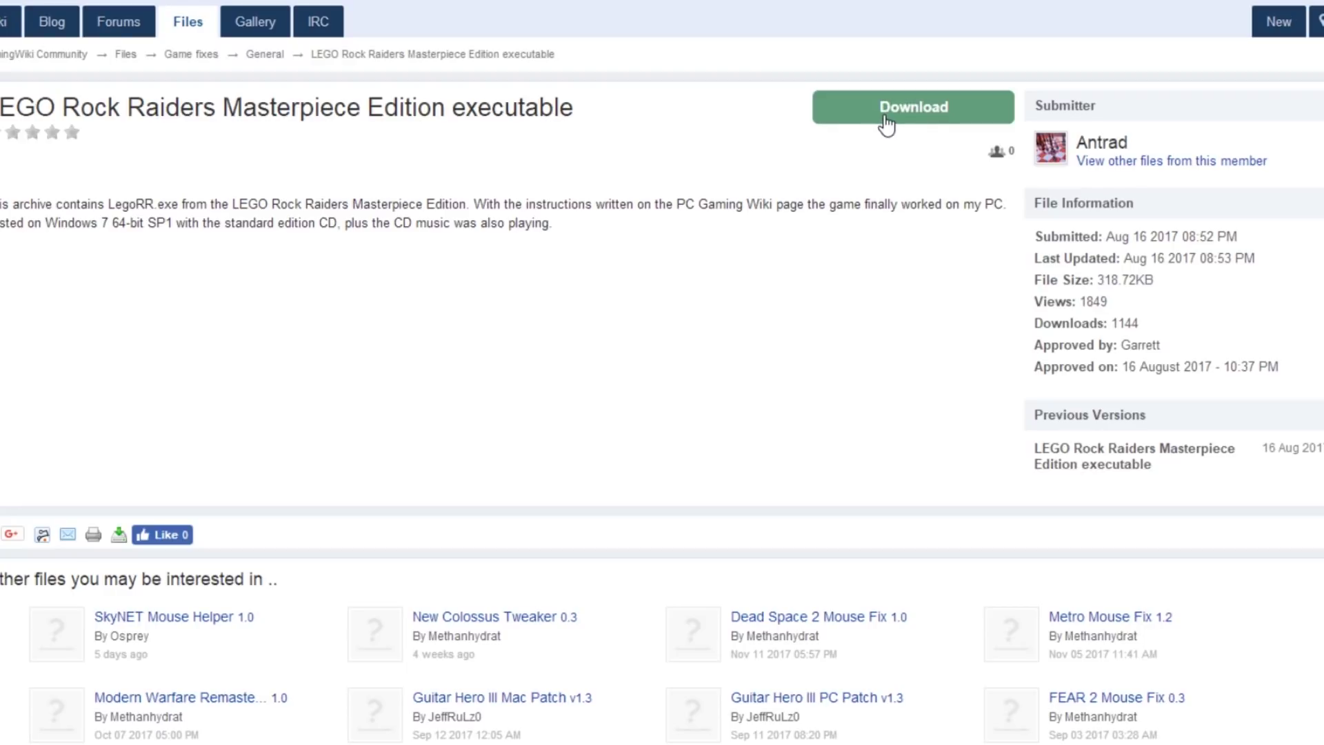
pyautogui.moveTo(34, 223); pyautogui.dragTo(338, 241)
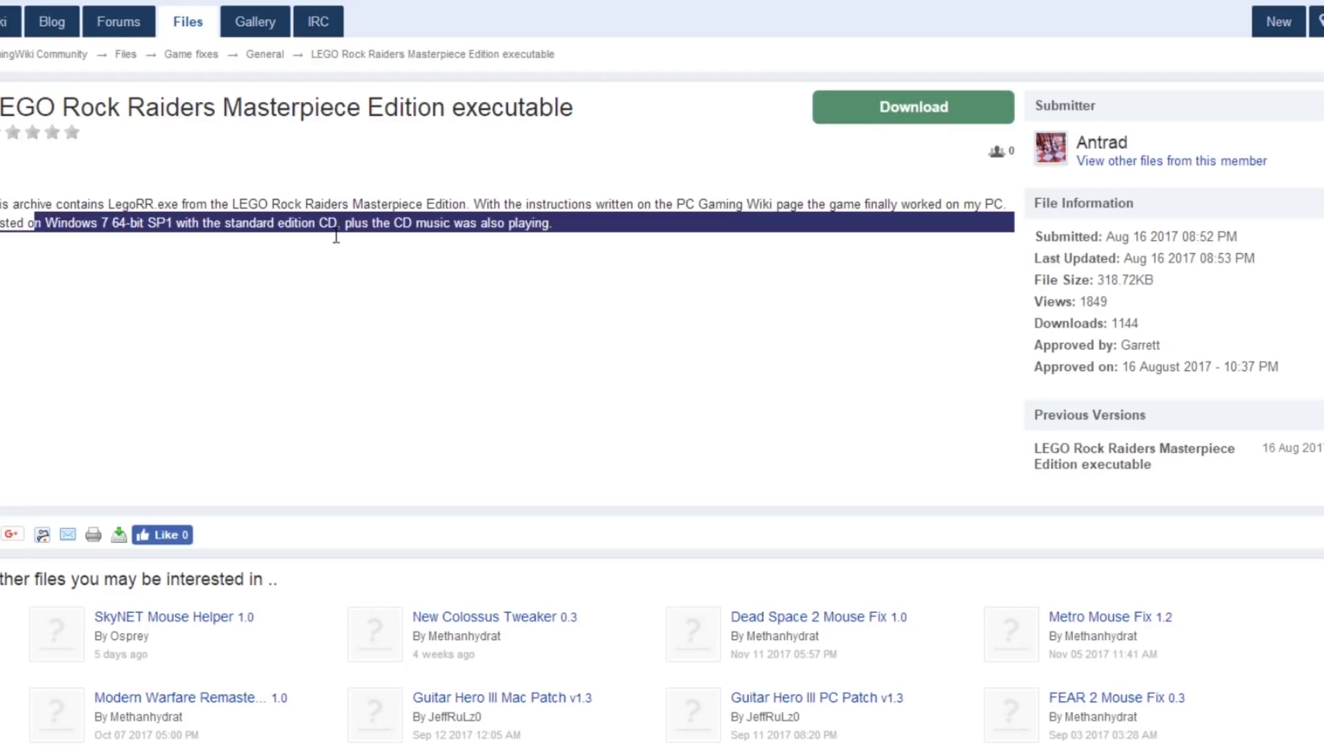
pyautogui.click(841, 111)
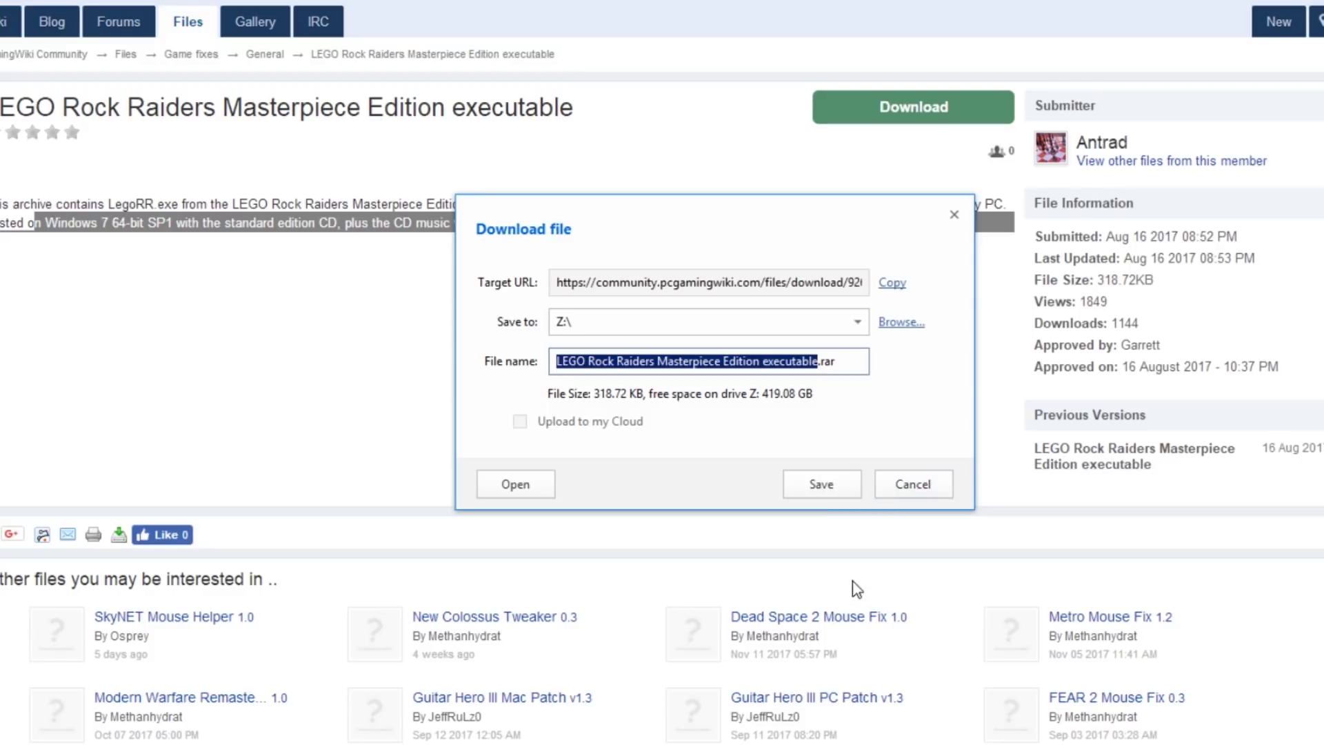
pyautogui.click(824, 487)
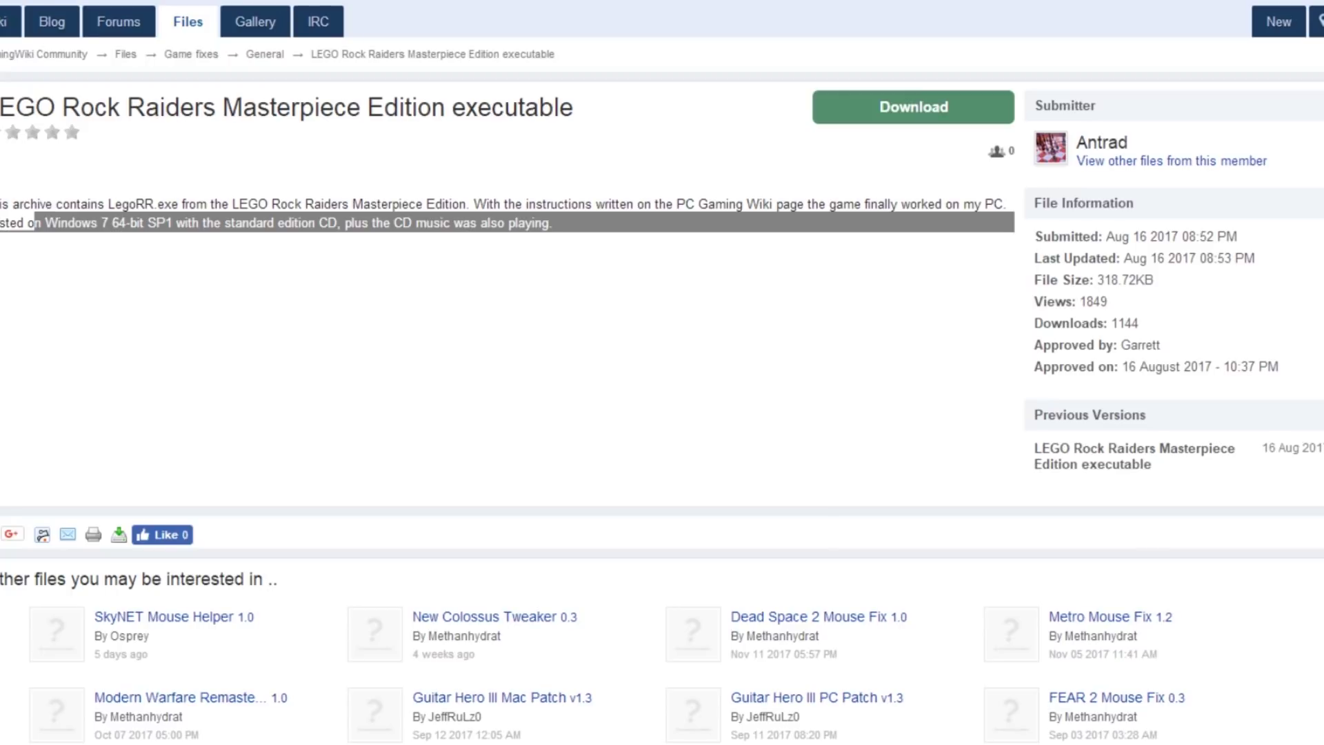
# Switch to File Explorer's LegoRR folder and inspect the Masterpiece Edition archive and the alternate installer.
pyautogui.hotkey('alt', 'Tab')
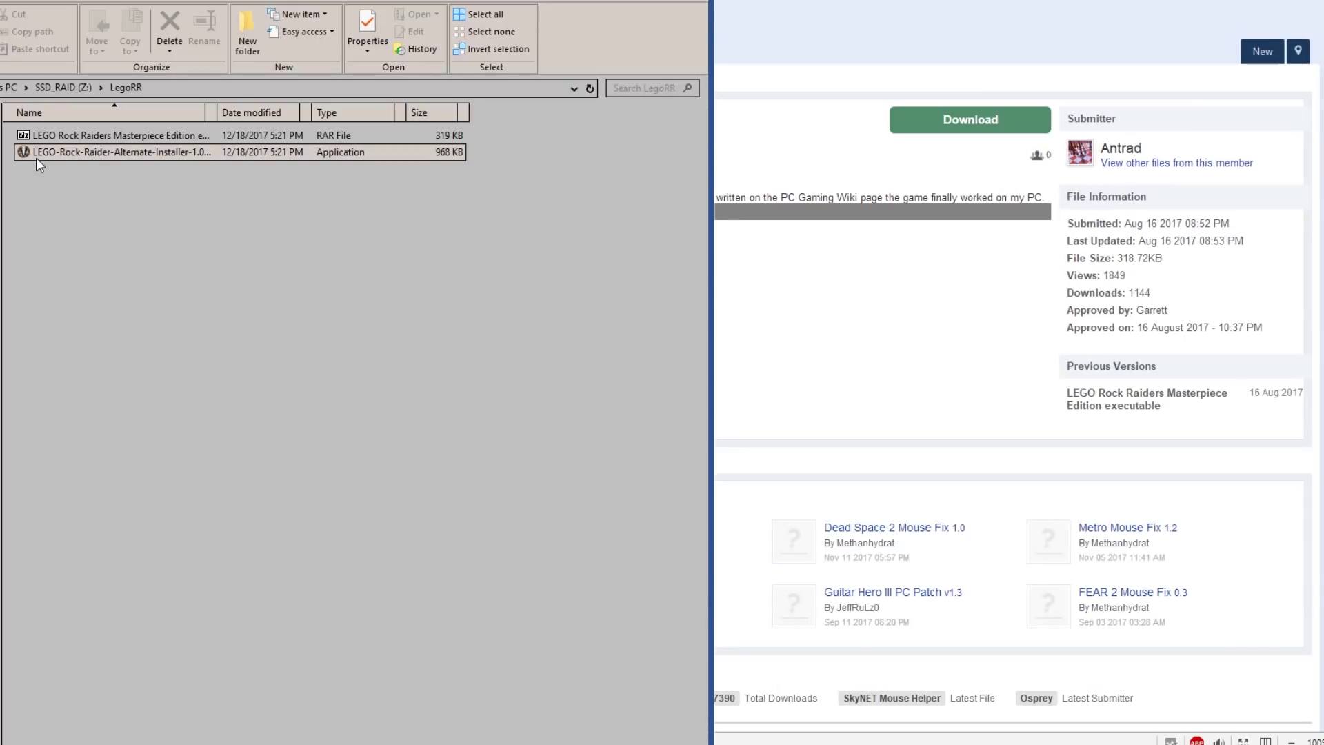
pyautogui.click(133, 141)
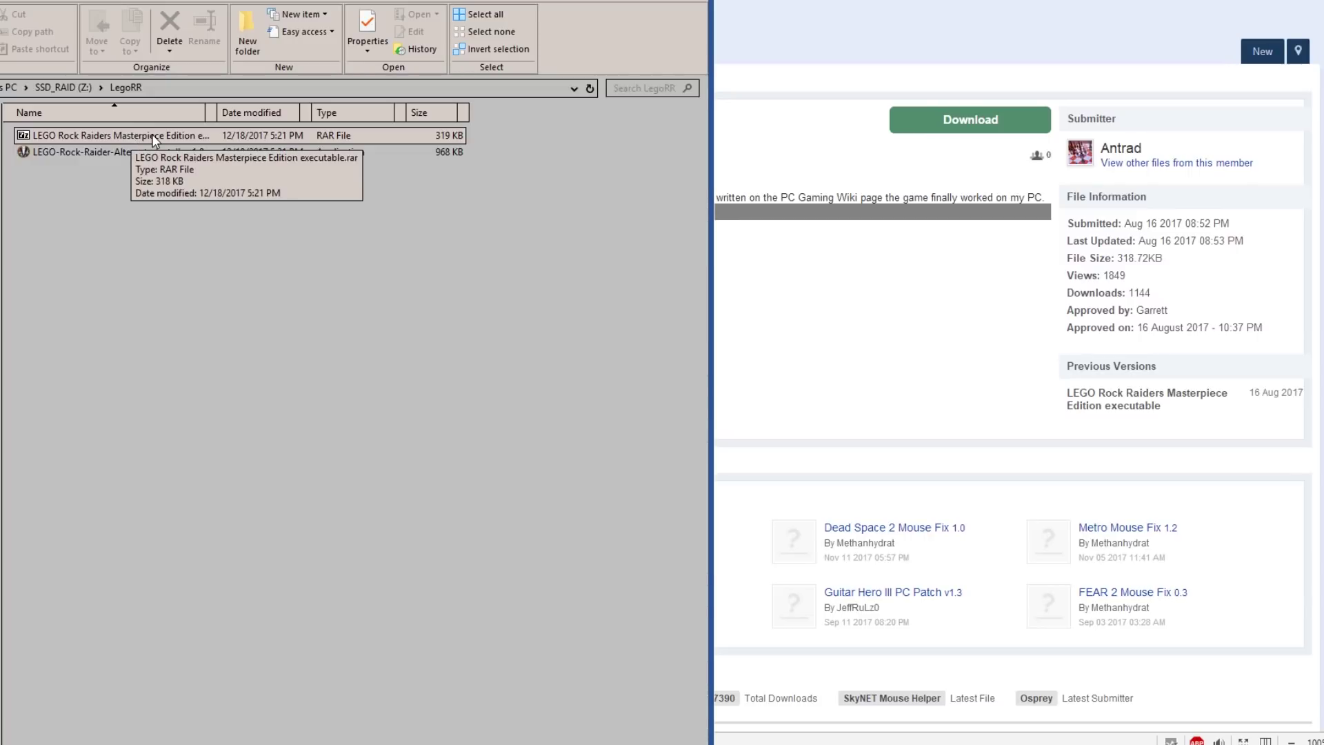
pyautogui.click(145, 152)
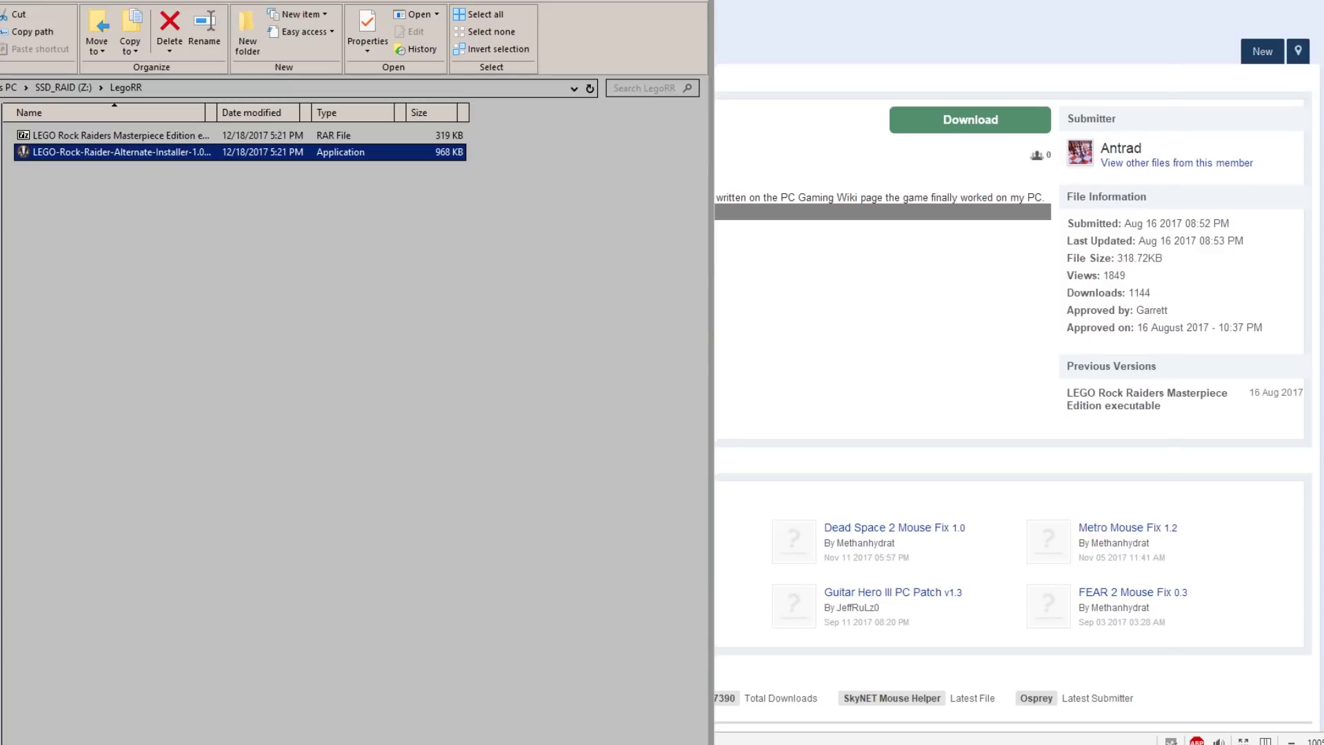
# Switch to VMware Player and close the Windows XP virtual machine by suspending it.
pyautogui.hotkey('alt', 'Tab')
pyautogui.click(1146, 43)
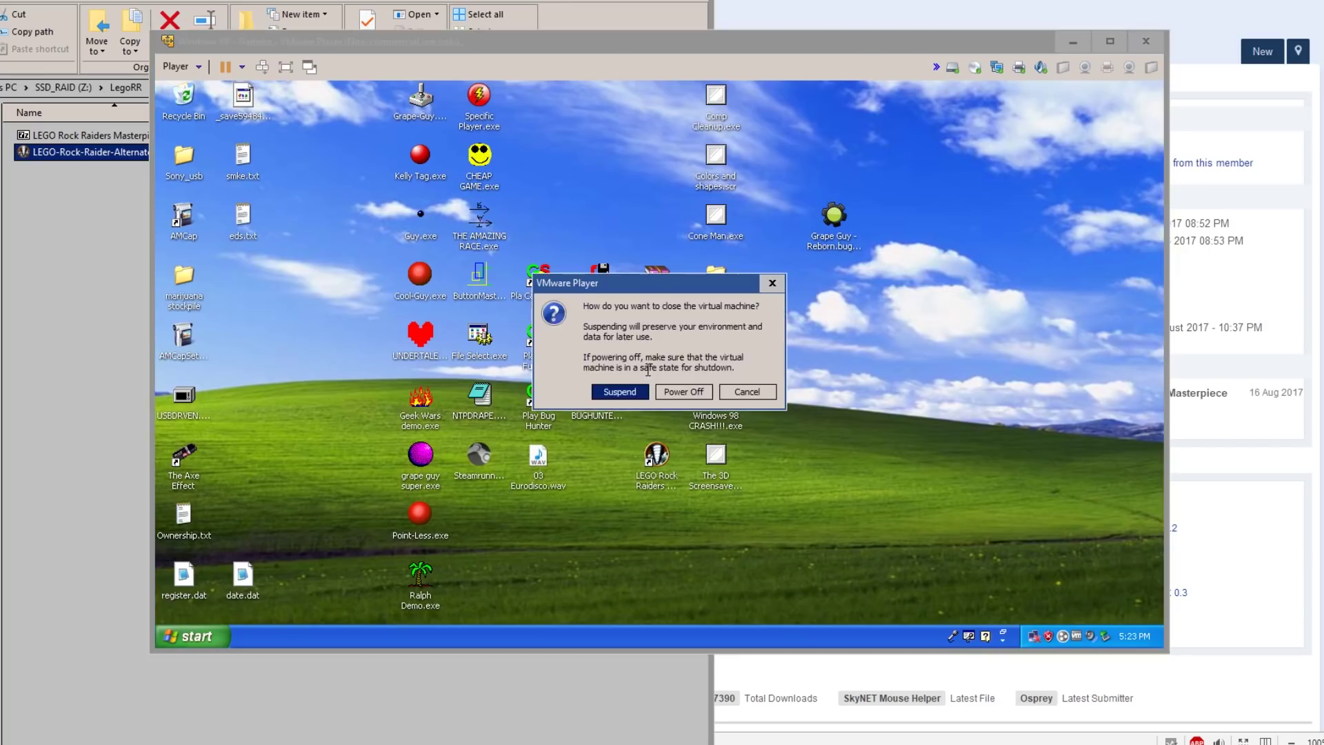
pyautogui.click(643, 391)
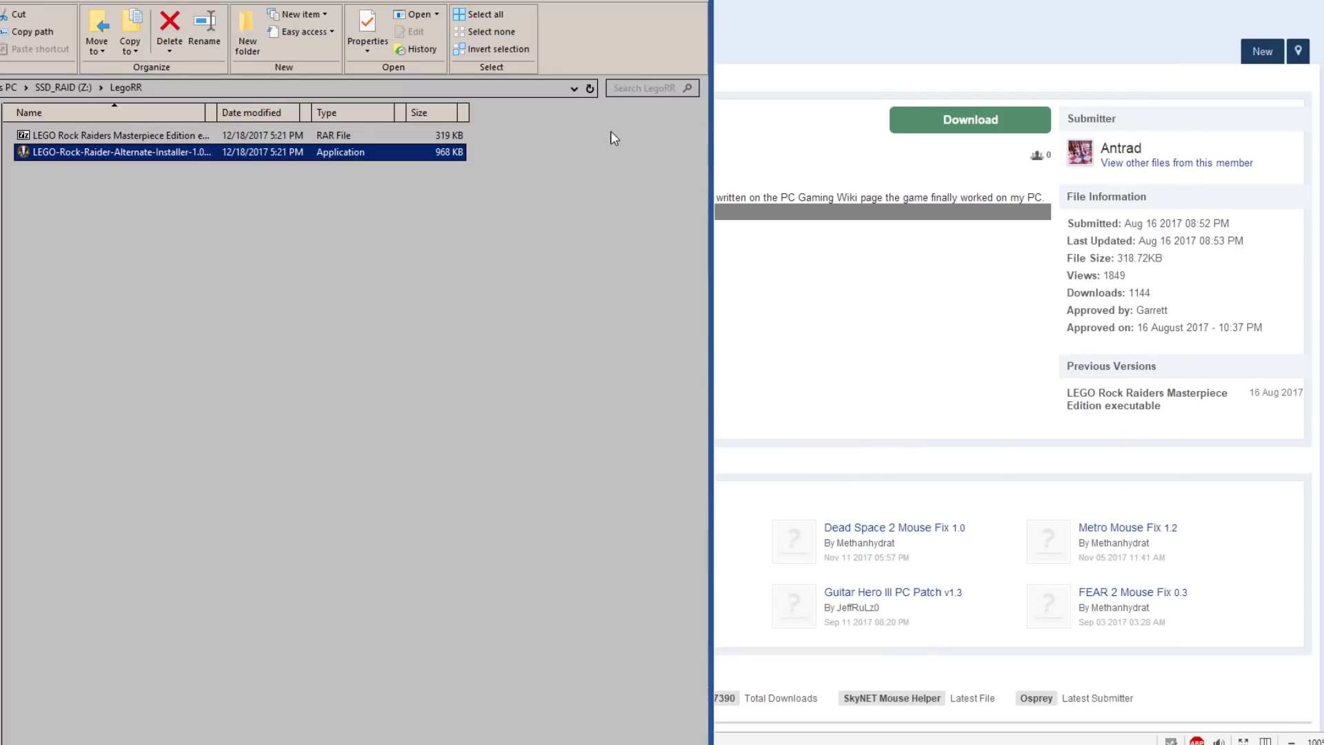
pyautogui.click(406, 277)
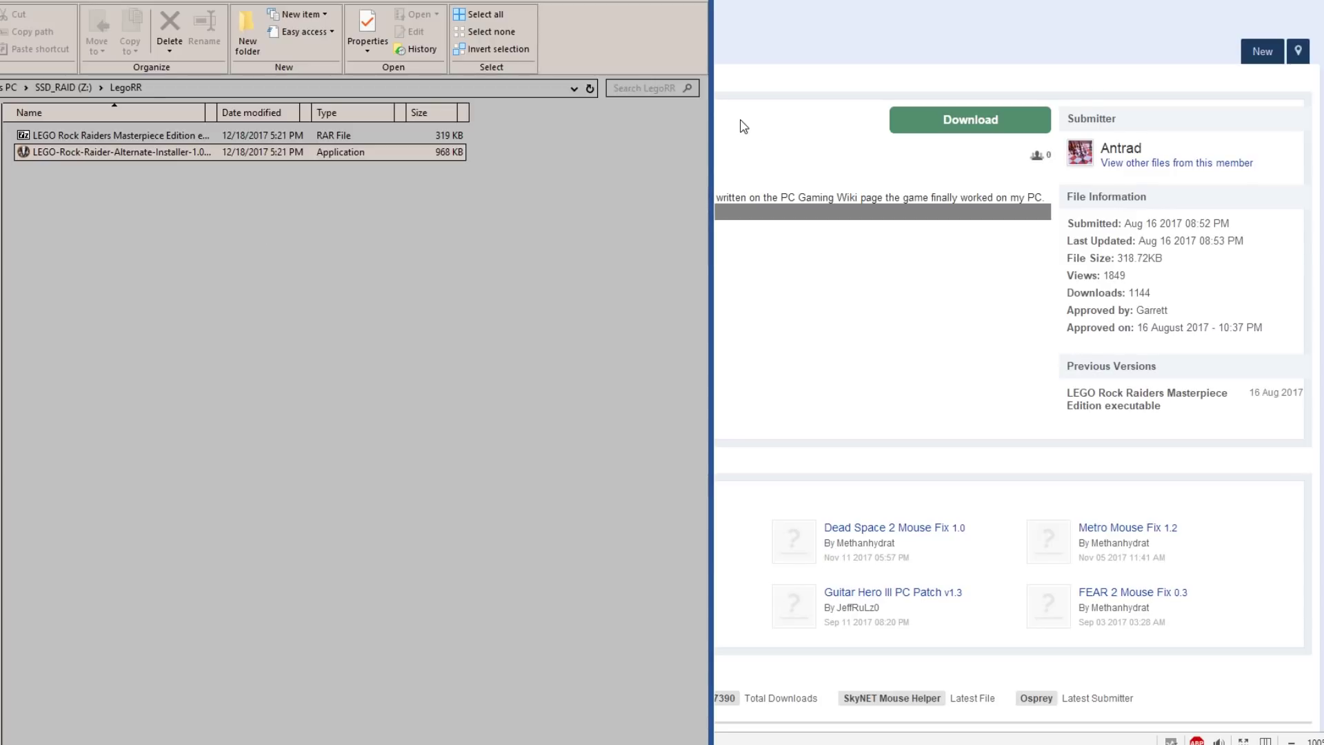
# Run the LEGO Rock Raiders Alternate Installer from the LegoRR folder and proceed through its setup wizard.
pyautogui.moveTo(128, 160)
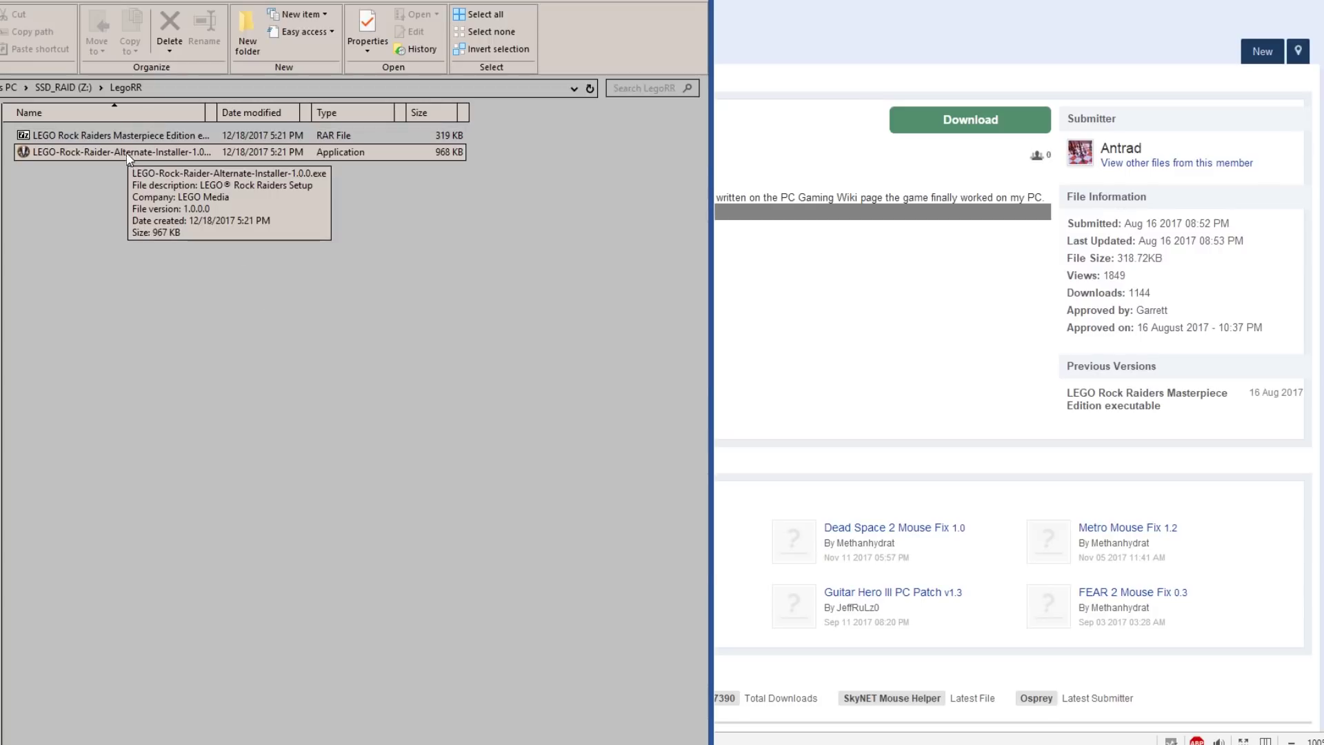
pyautogui.doubleClick(124, 153)
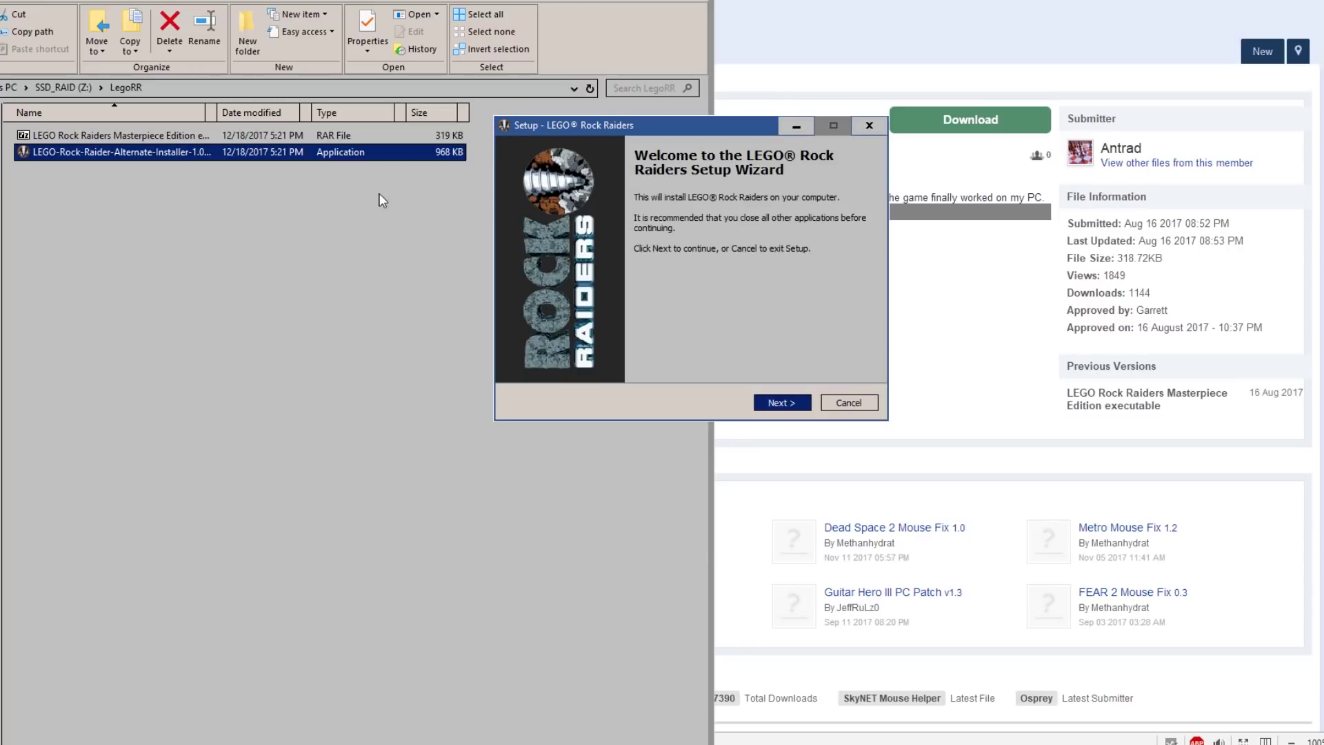
pyautogui.click(782, 403)
pyautogui.click(603, 360)
pyautogui.click(782, 402)
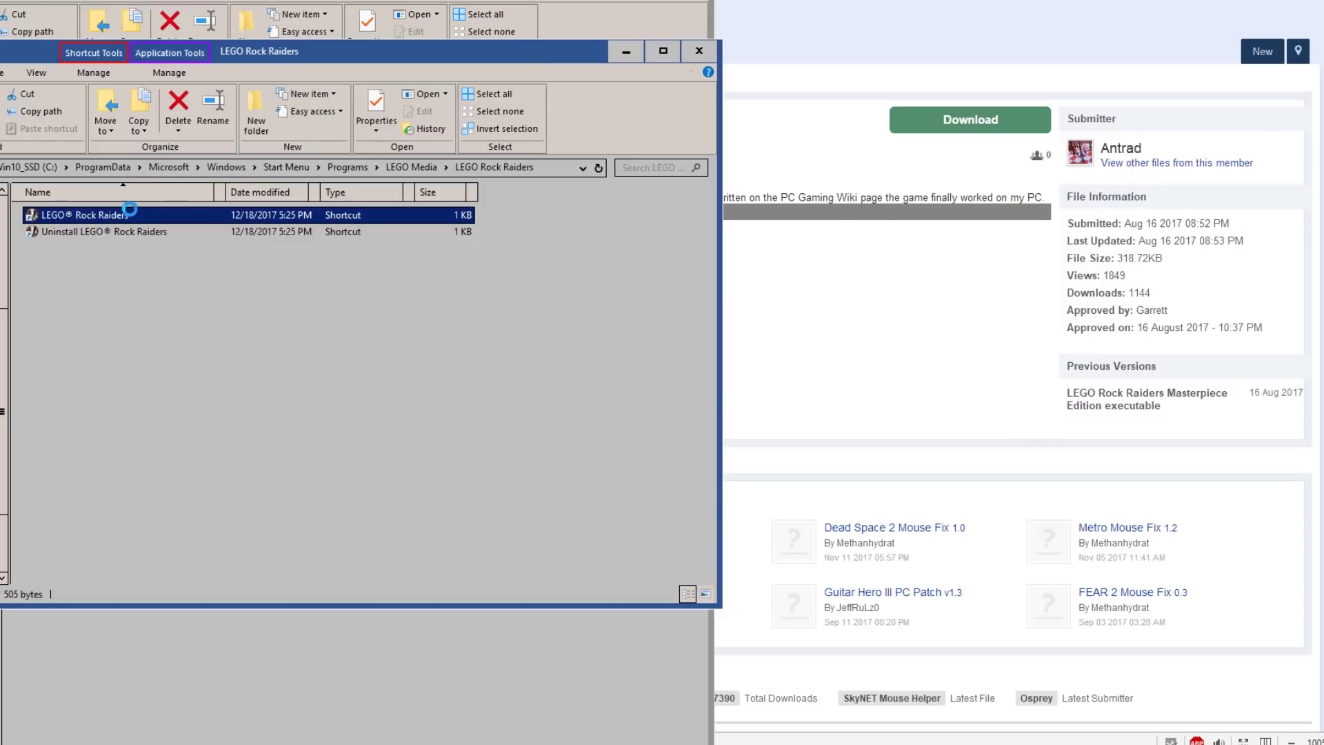
# Save the -programmer argument in the target of the installed LEGO Rock Raiders shortcut and launch the game from it.
pyautogui.rightClick(131, 211)
pyautogui.click(249, 612)
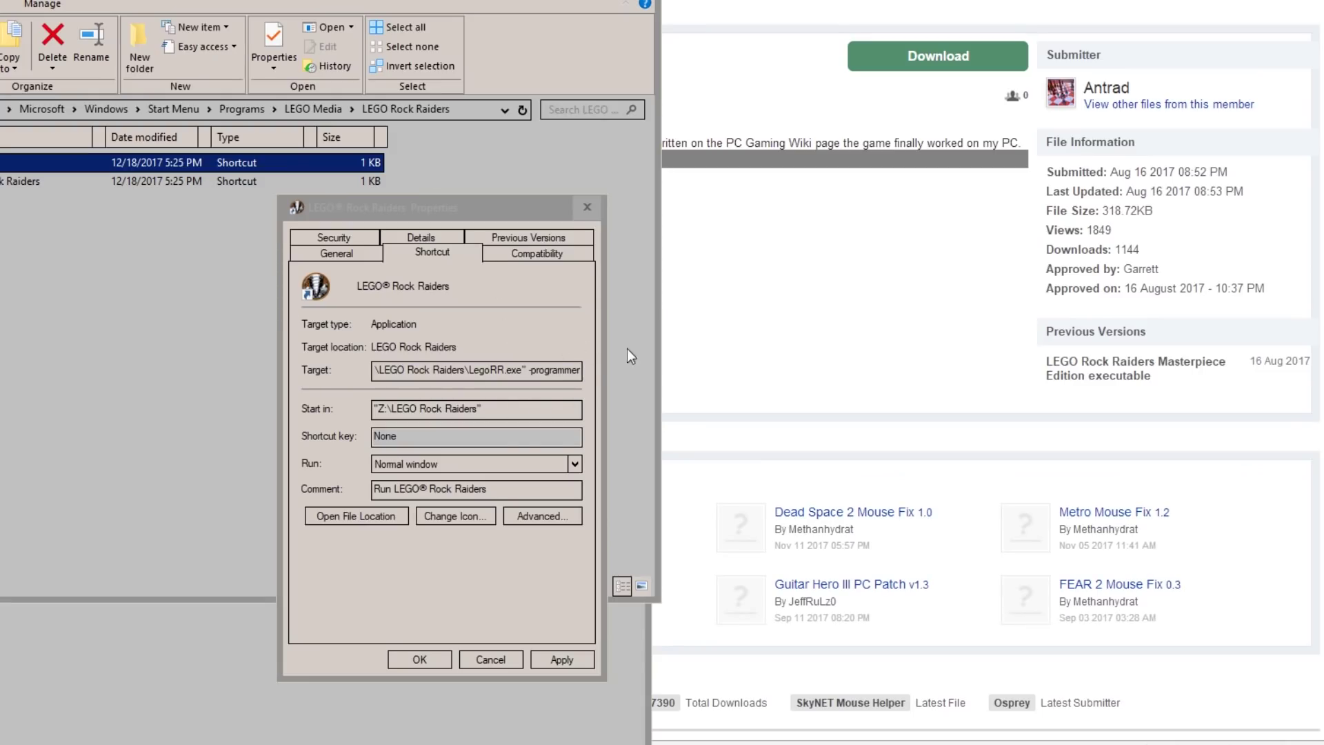
pyautogui.click(412, 660)
pyautogui.click(435, 477)
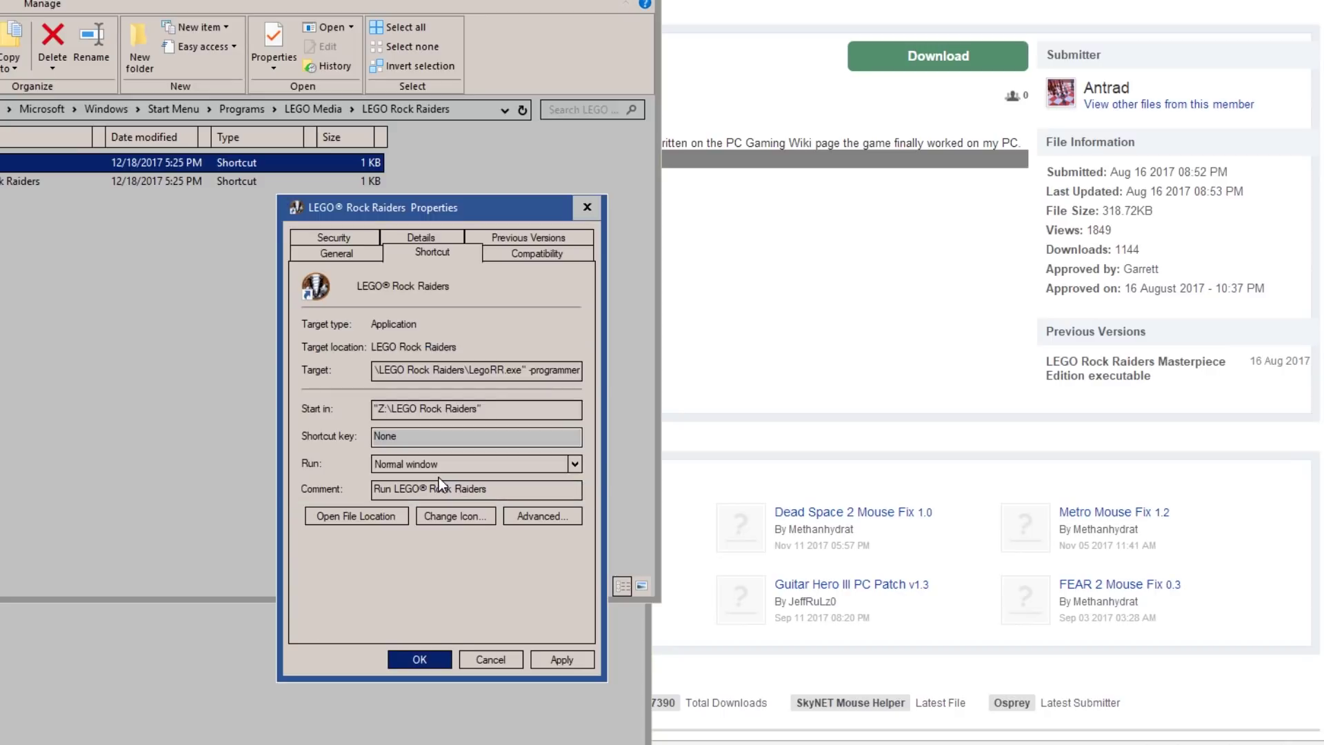
pyautogui.click(30, 294)
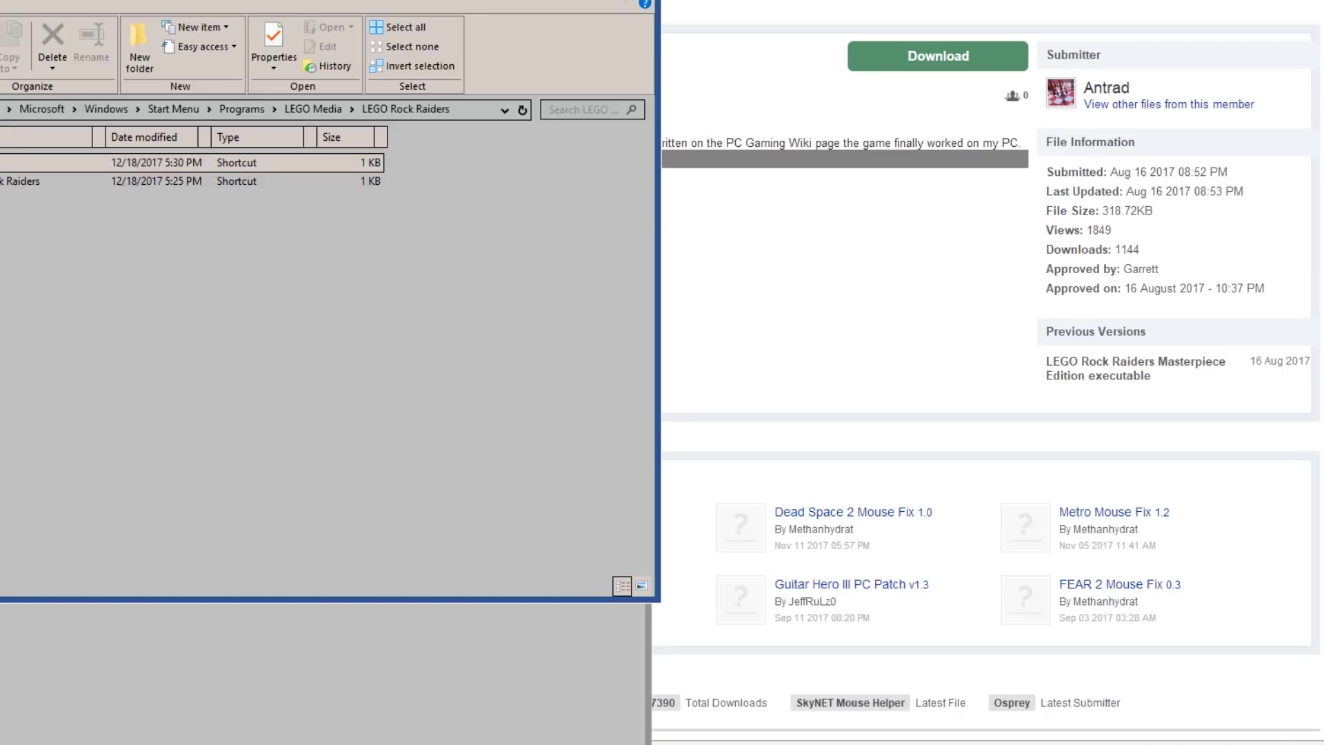
pyautogui.click(159, 162)
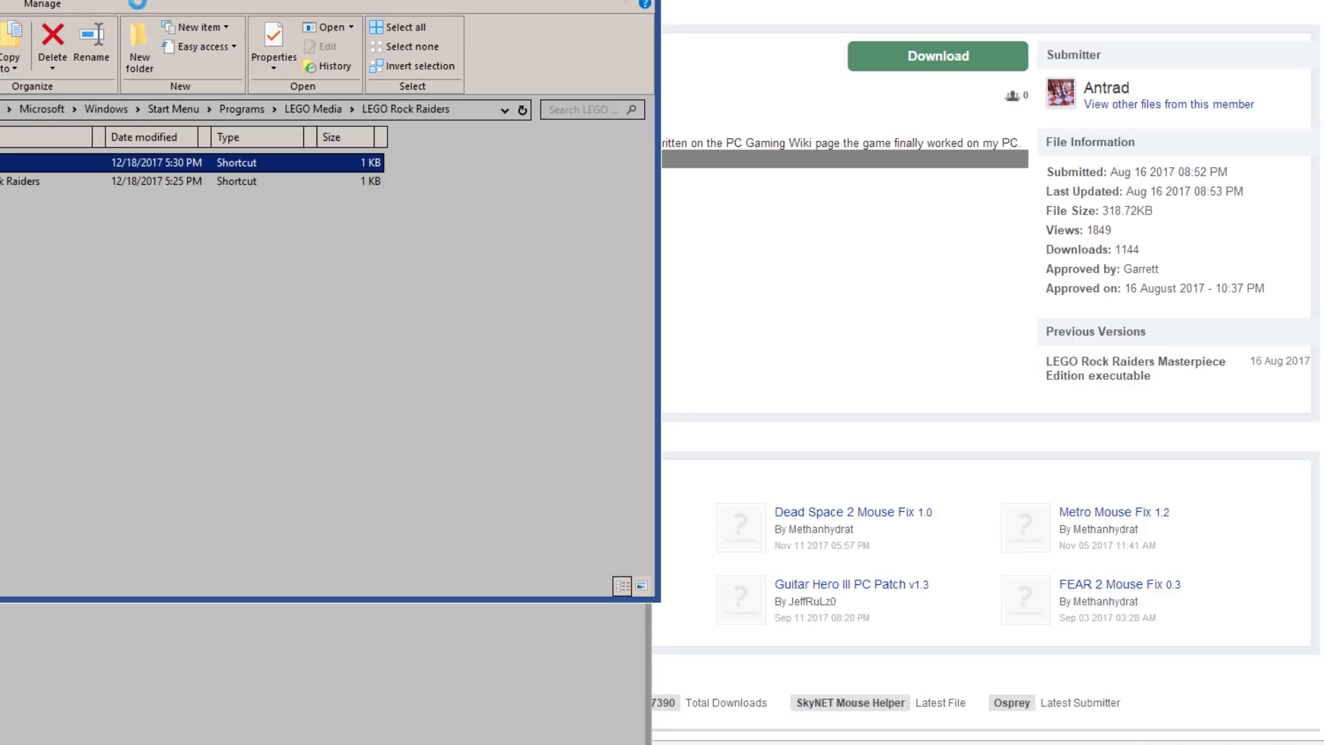
pyautogui.click(338, 66)
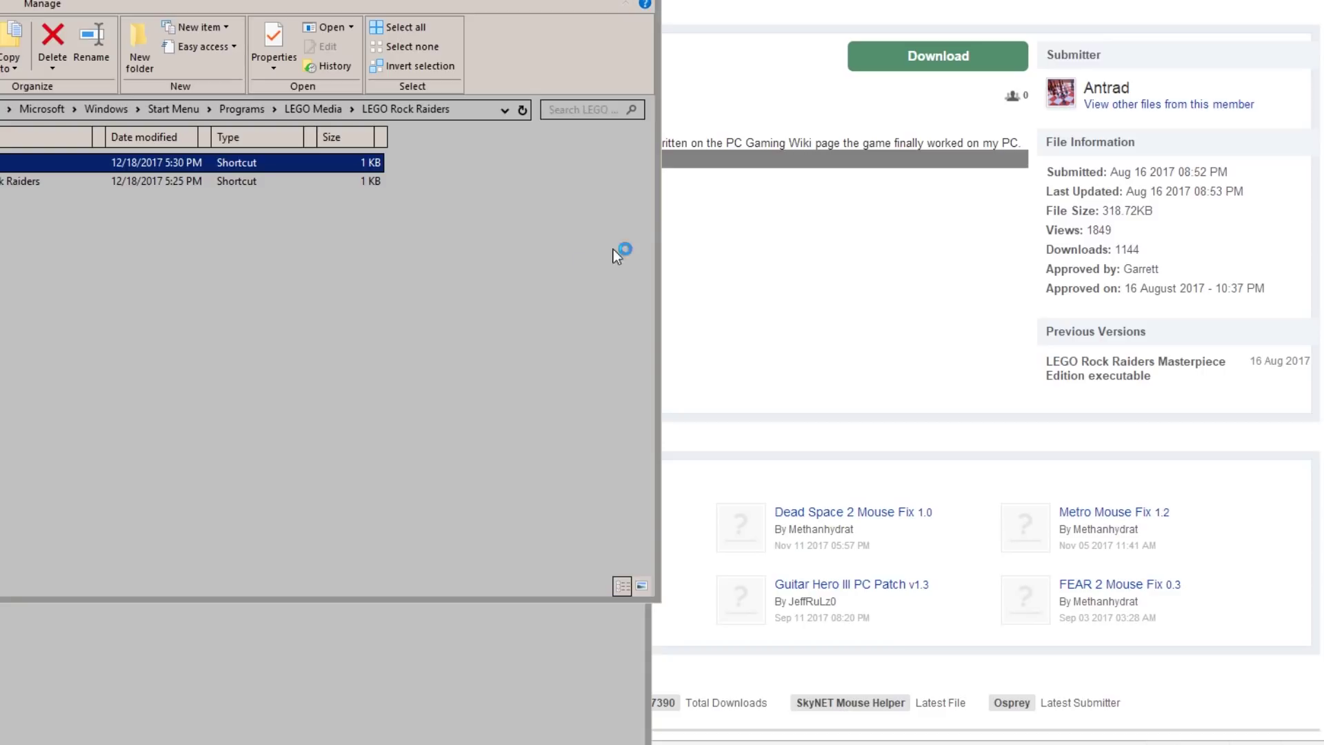
# Look up the -window argument in the browser's LEGO Rock Raiders table and compare it with the LEGO Racers tables.
pyautogui.hotkey('alt', 'Tab')
pyautogui.hotkey('ctrl', 'Tab')
pyautogui.scroll(4, 606, 304)
pyautogui.scroll(-1, 294, 332)
pyautogui.scroll(-3, 295, 337)
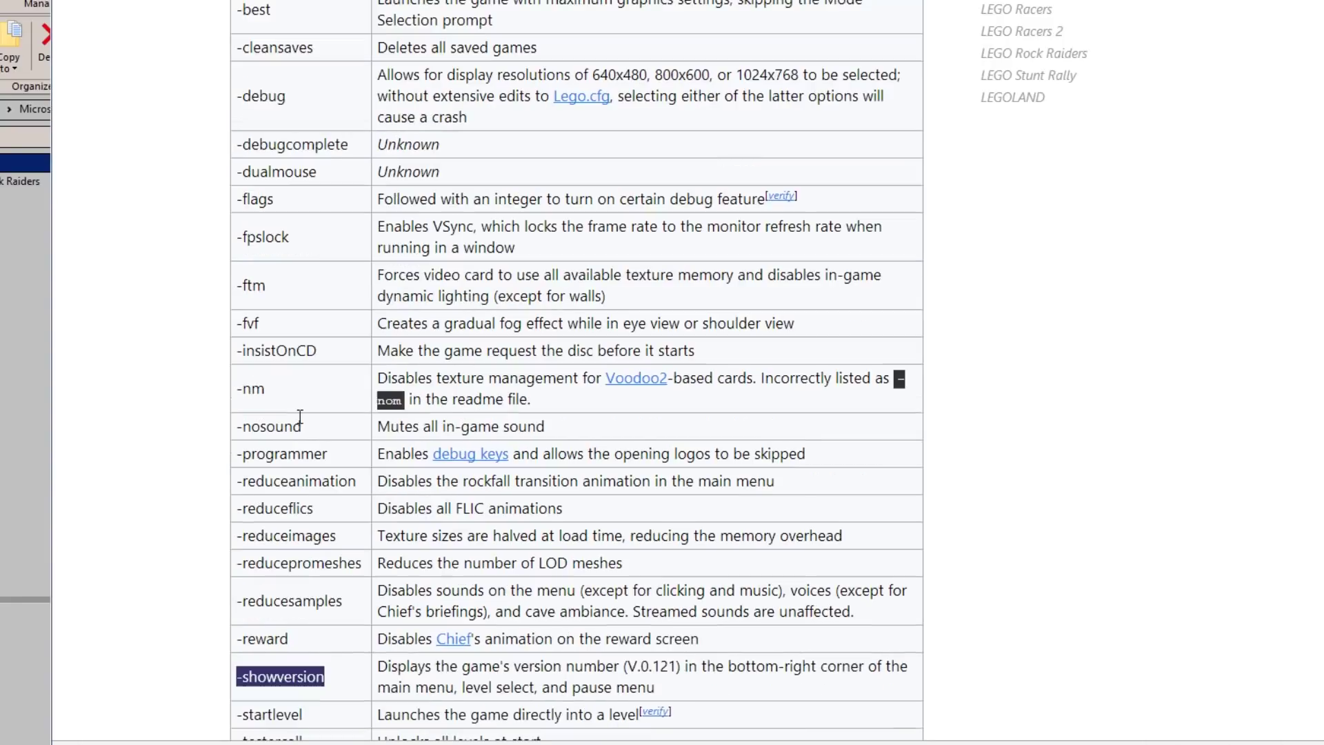
pyautogui.scroll(-1, 285, 621)
pyautogui.moveTo(295, 585); pyautogui.dragTo(238, 595)
pyautogui.scroll(12, 378, 564)
pyautogui.scroll(18, 421, 435)
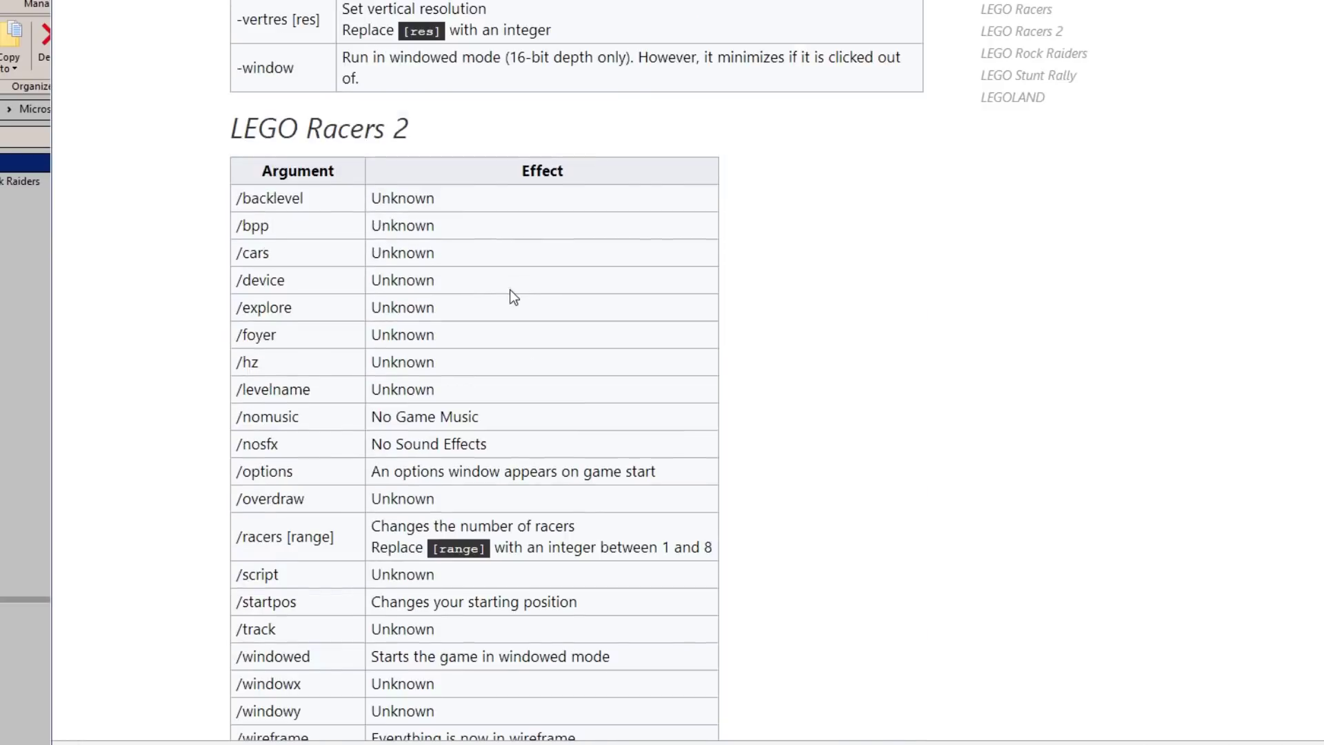
pyautogui.scroll(-20, 481, 316)
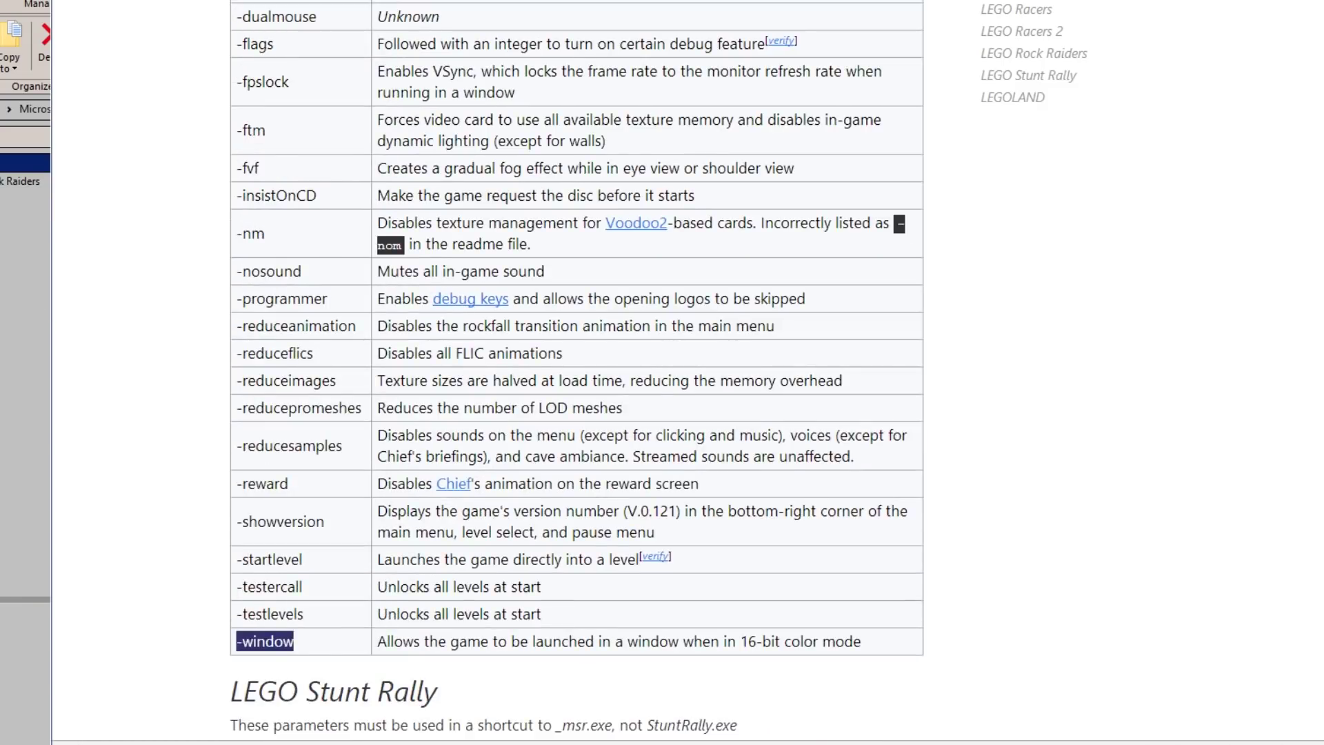
# Open the game's installation folder from the properties of the LEGO Rock Raiders shortcut.
pyautogui.click(28, 227)
pyautogui.rightClick(9, 167)
pyautogui.click(9, 163)
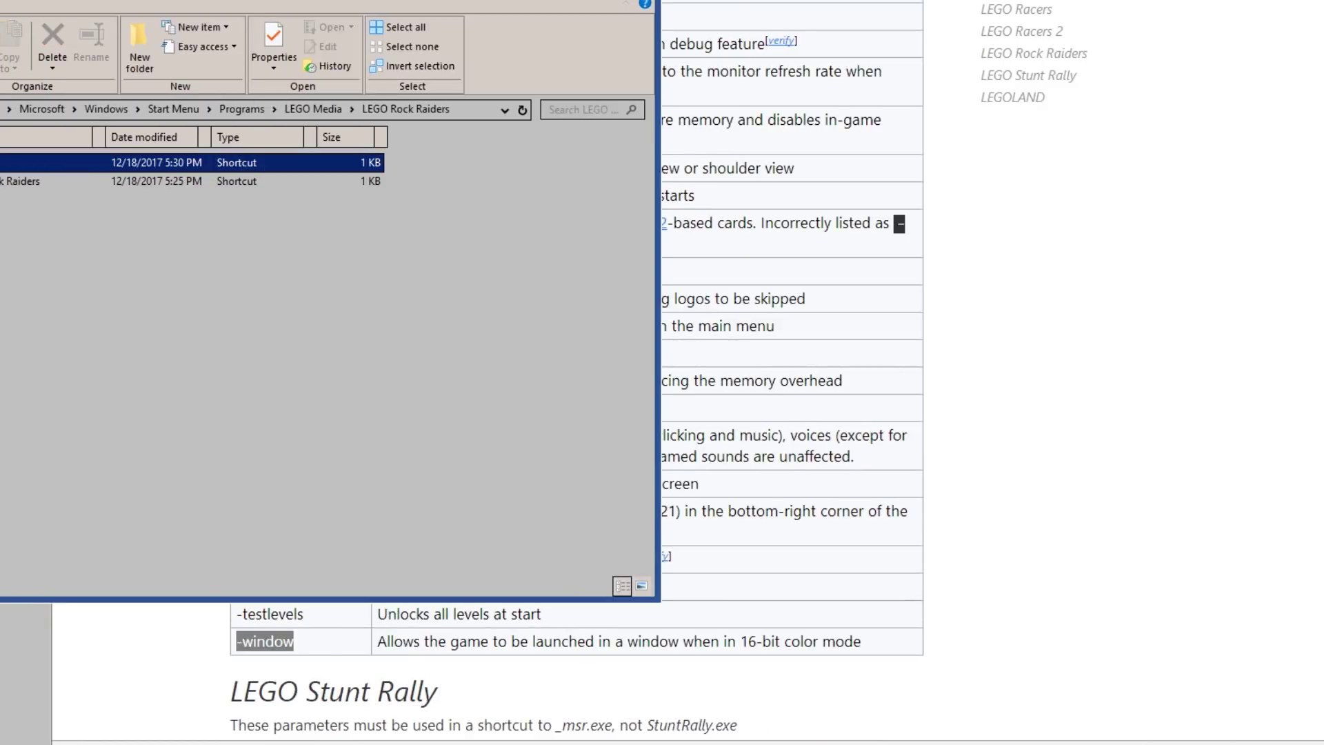
pyautogui.rightClick(9, 163)
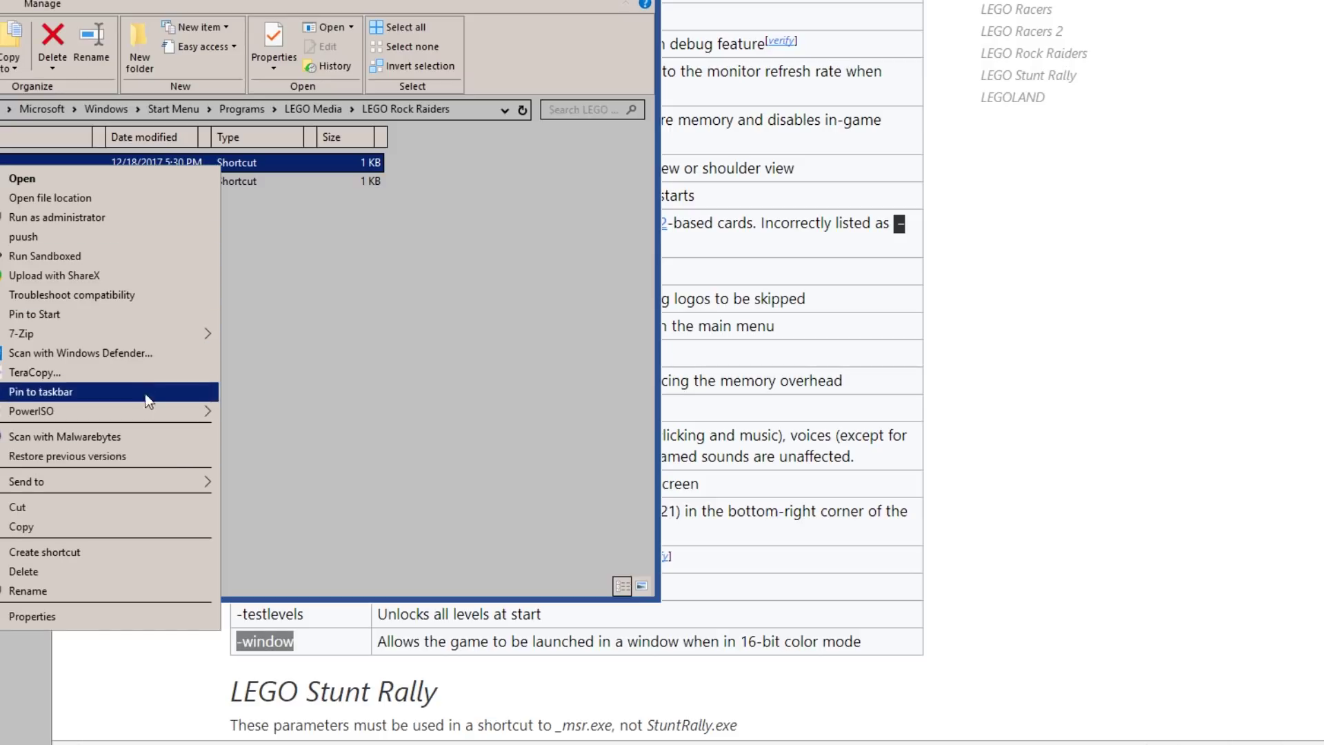
pyautogui.click(150, 616)
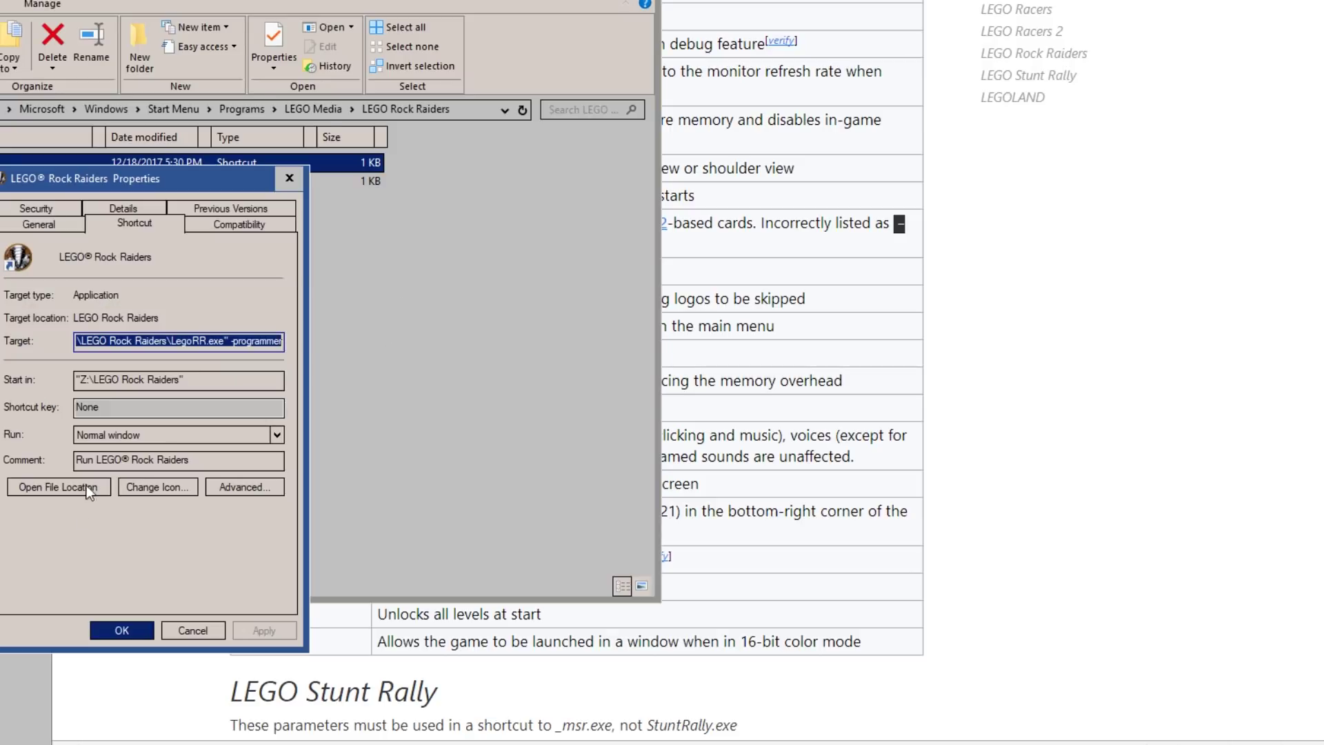
pyautogui.click(100, 486)
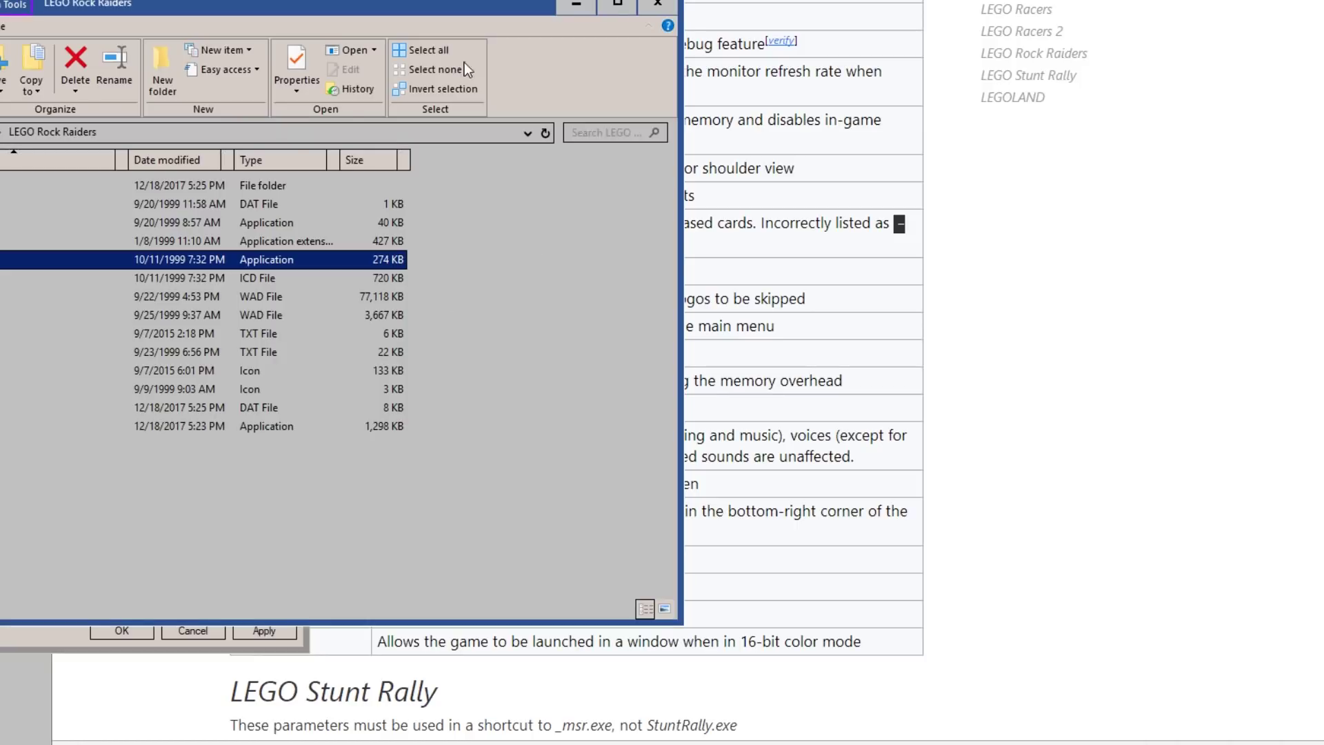
# Switch back to the LegoRR folder and extract the Masterpiece Edition executable archive into its own folder.
pyautogui.moveTo(246, 2); pyautogui.dragTo(354, 19)
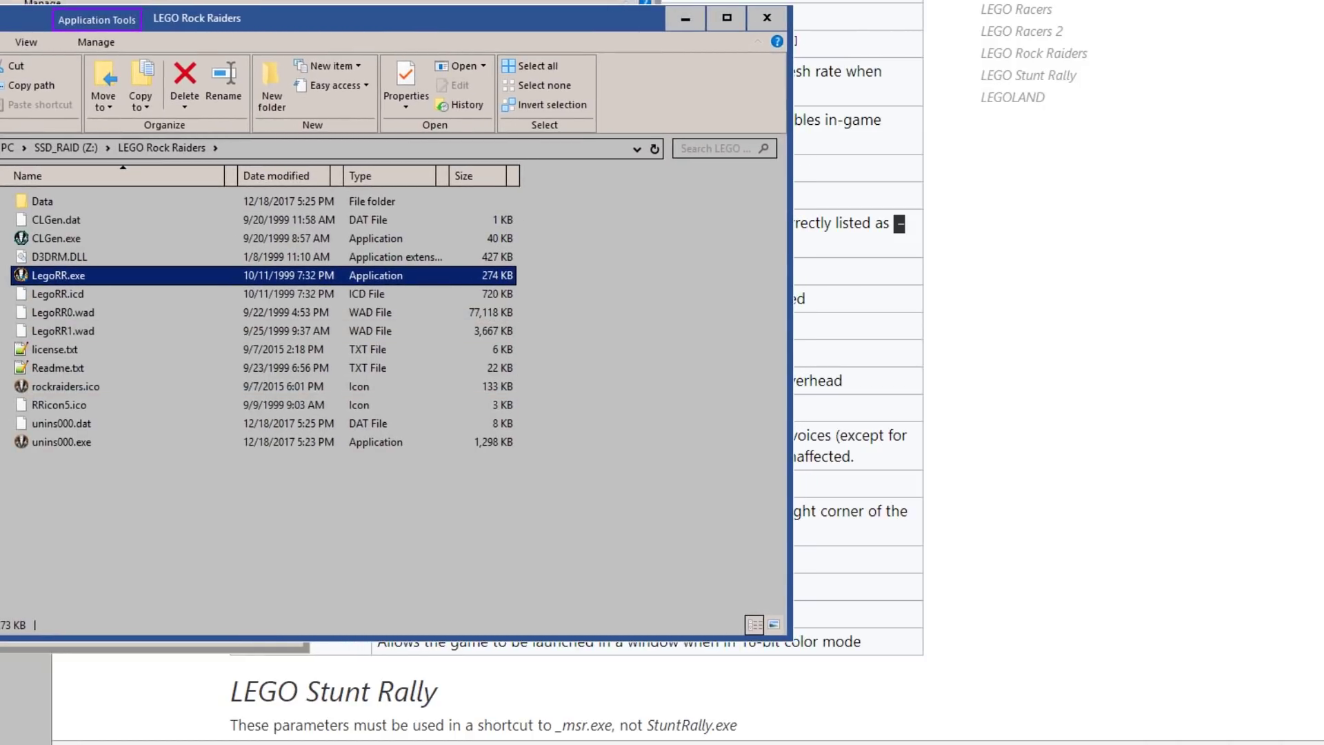
pyautogui.hotkey('alt', 'Tab')
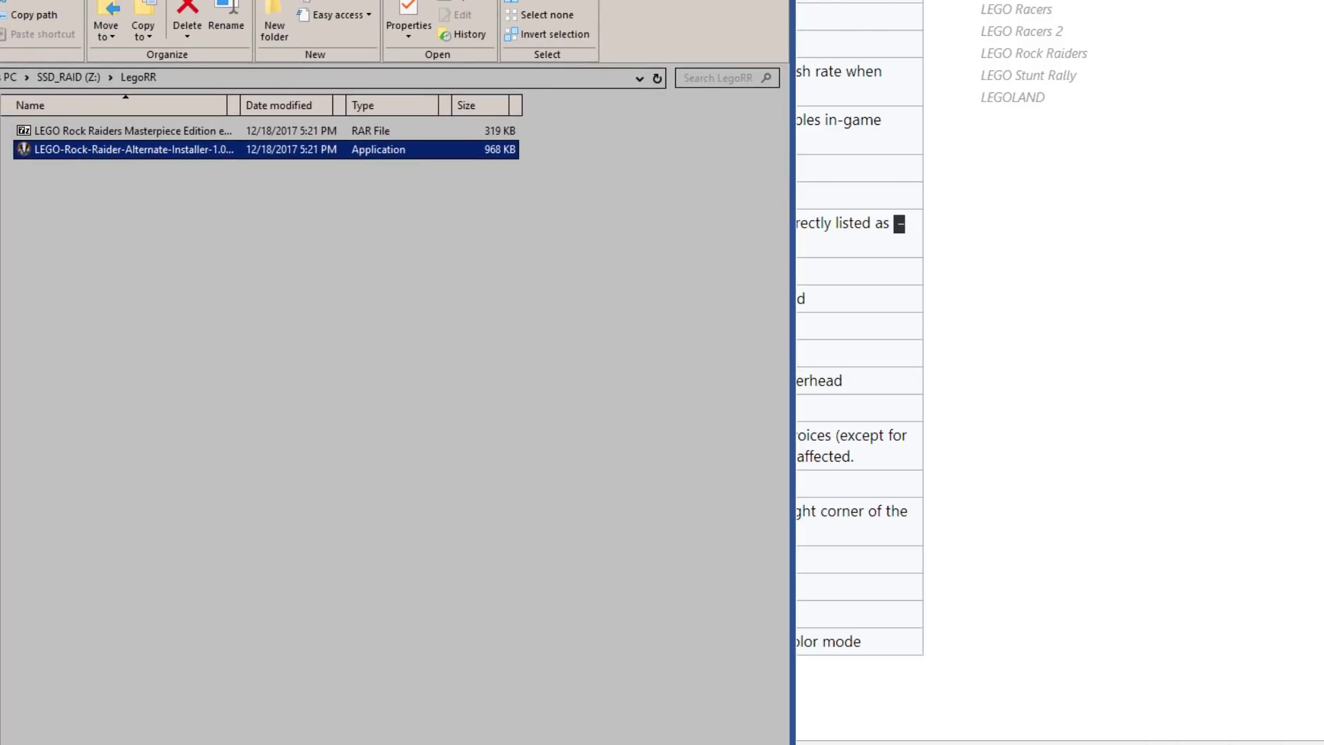
pyautogui.click(153, 133)
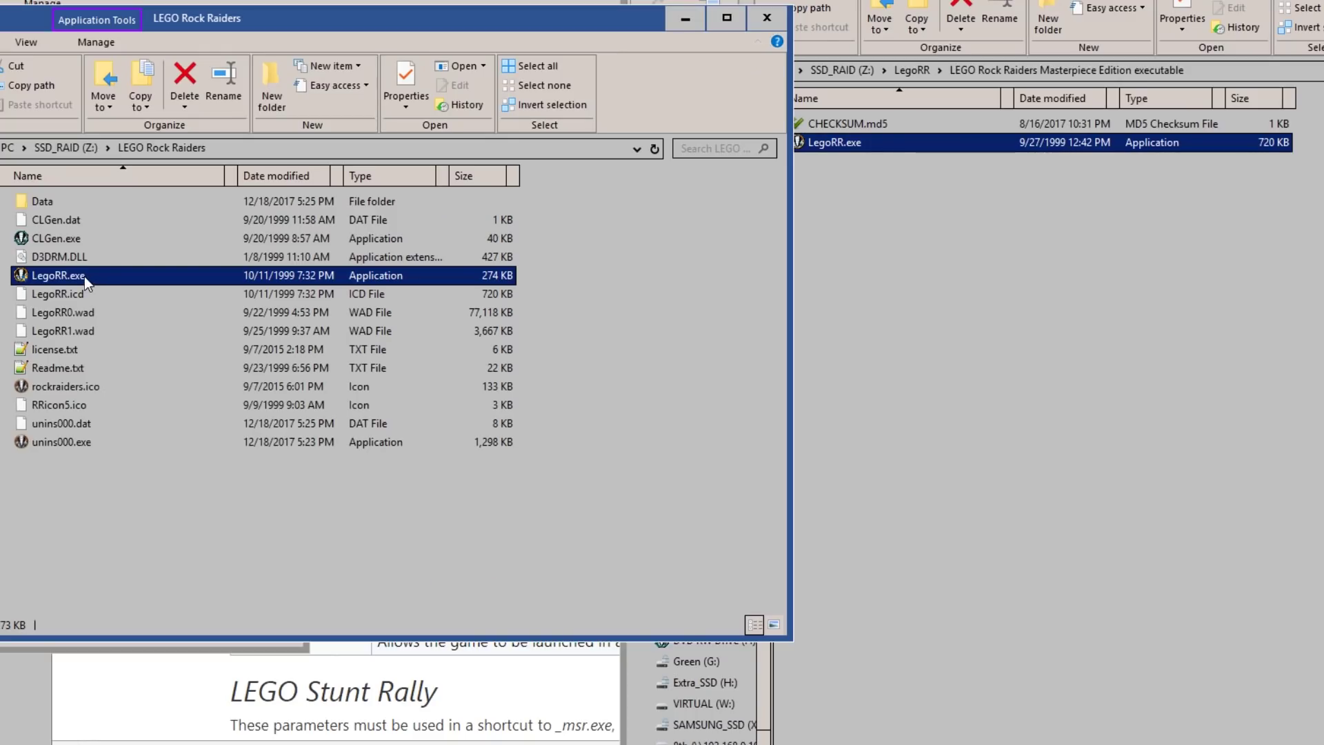
# Rename the original LegoRR.exe in the LEGO Rock Raiders folder as LegoRR.exe.bak, accepting the extension change.
pyautogui.click(81, 276)
pyautogui.press('End')
pyautogui.write('.')
pyautogui.write('bak')
pyautogui.press('Return')
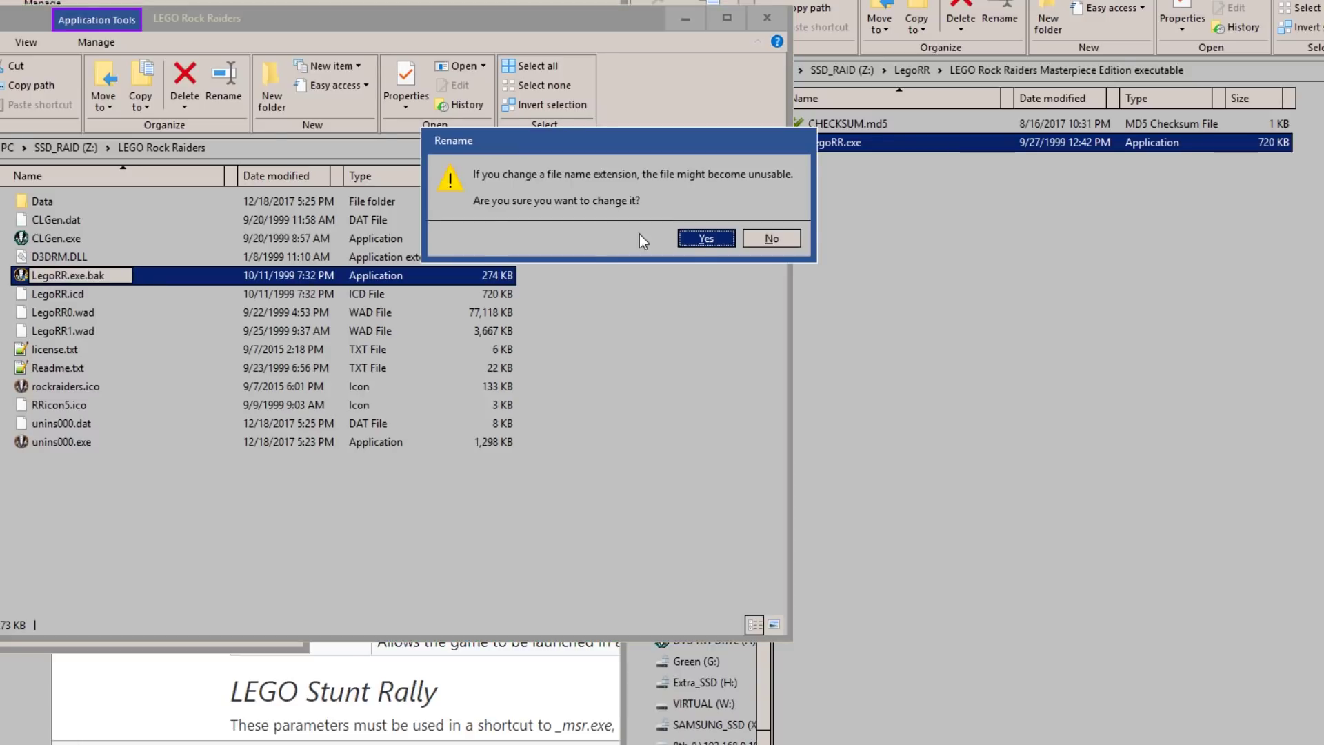
pyautogui.click(701, 239)
# Try to bring the Masterpiece Edition LegoRR.exe into the LEGO Rock Raiders folder, and undo the last file operation.
pyautogui.click(1228, 372)
pyautogui.moveTo(834, 146); pyautogui.dragTo(642, 347)
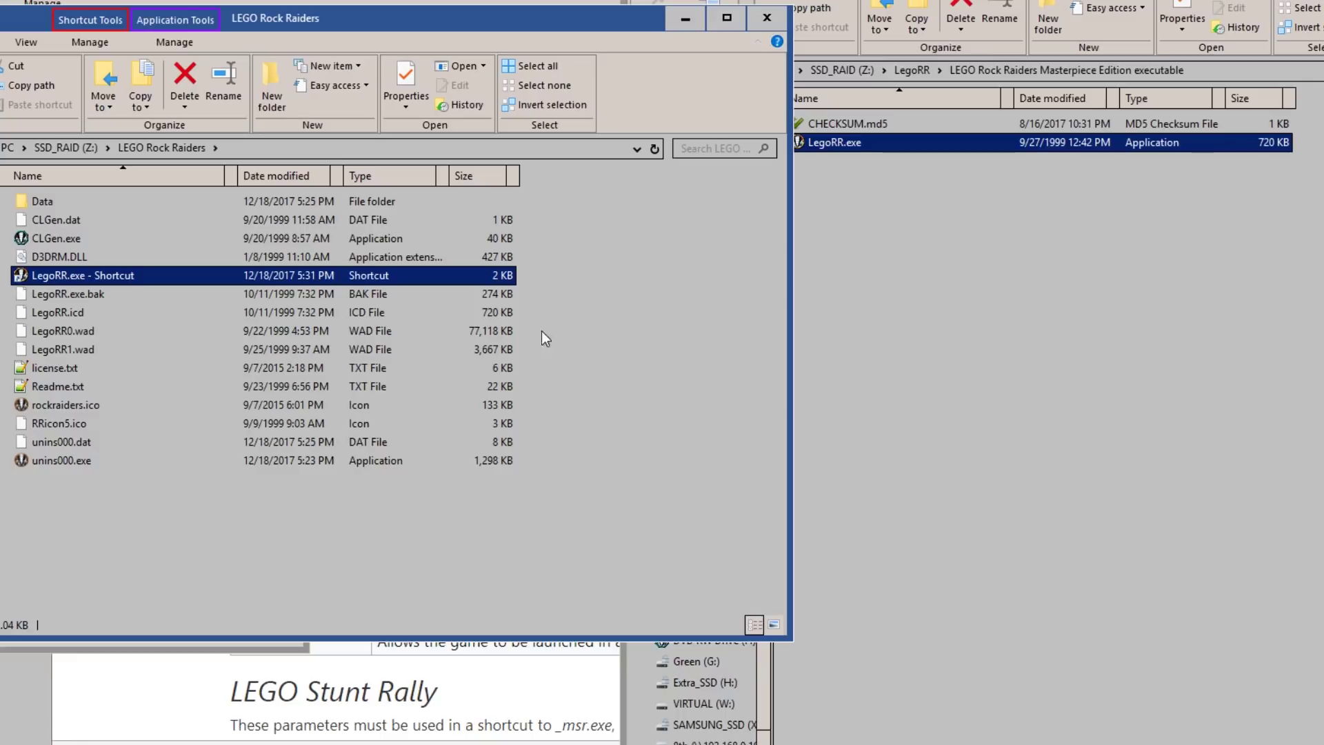
pyautogui.hotkey('ctrl', 'z')
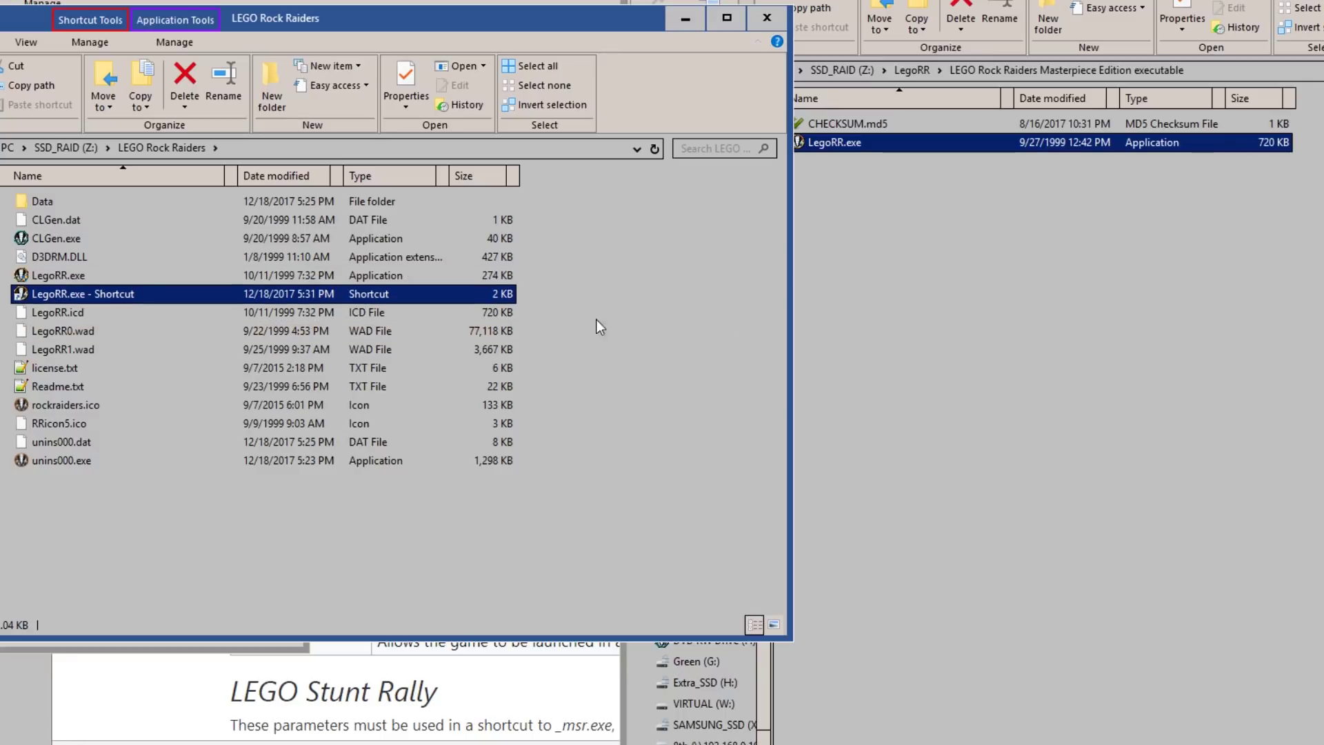
pyautogui.click(97, 295)
pyautogui.click(148, 365)
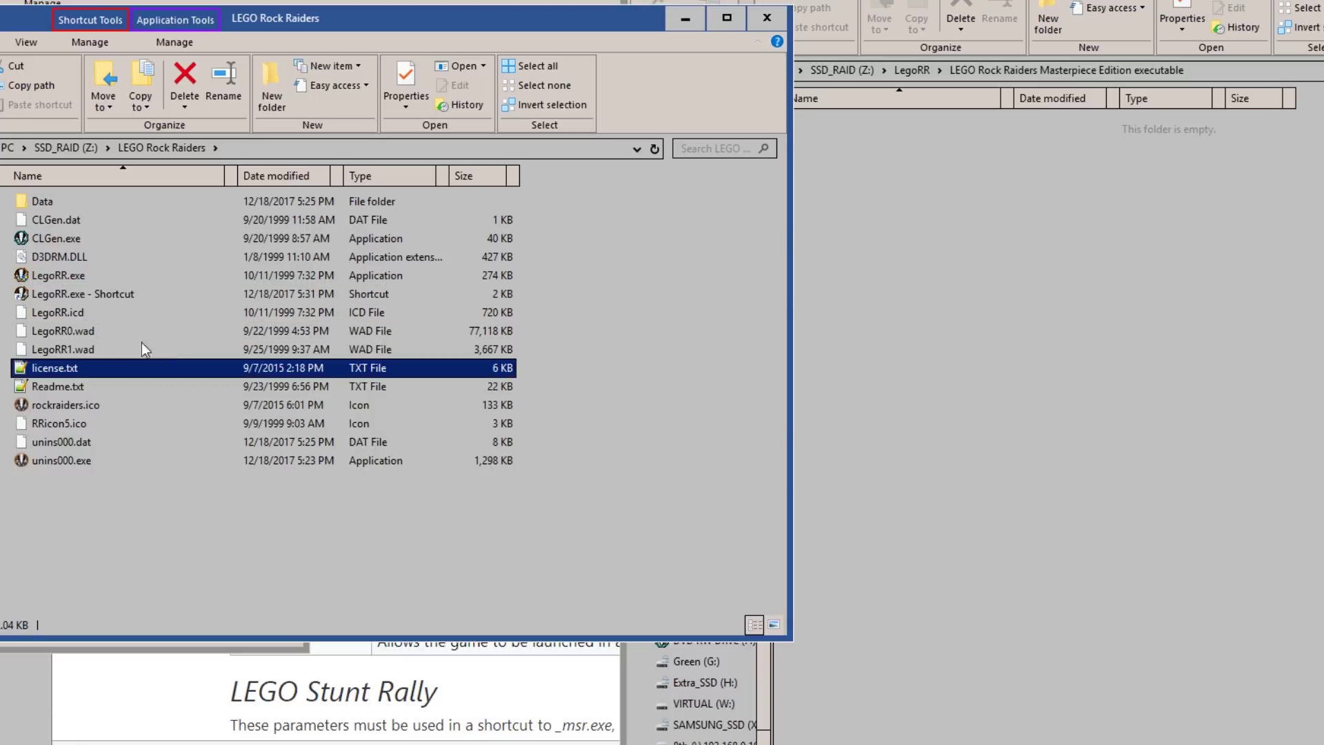
# Append .bak to the name of the 274 KB LegoRR.exe again, and undo that rename.
pyautogui.click(103, 278)
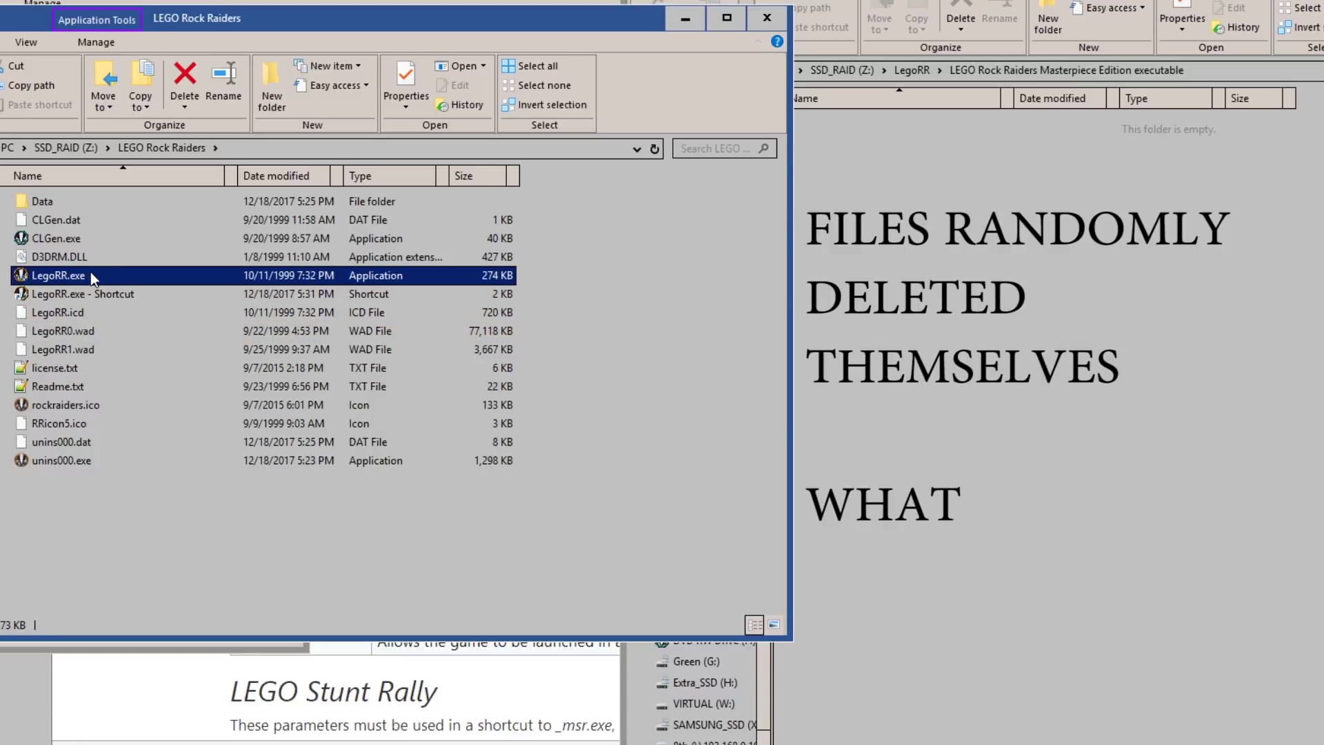
pyautogui.click(92, 277)
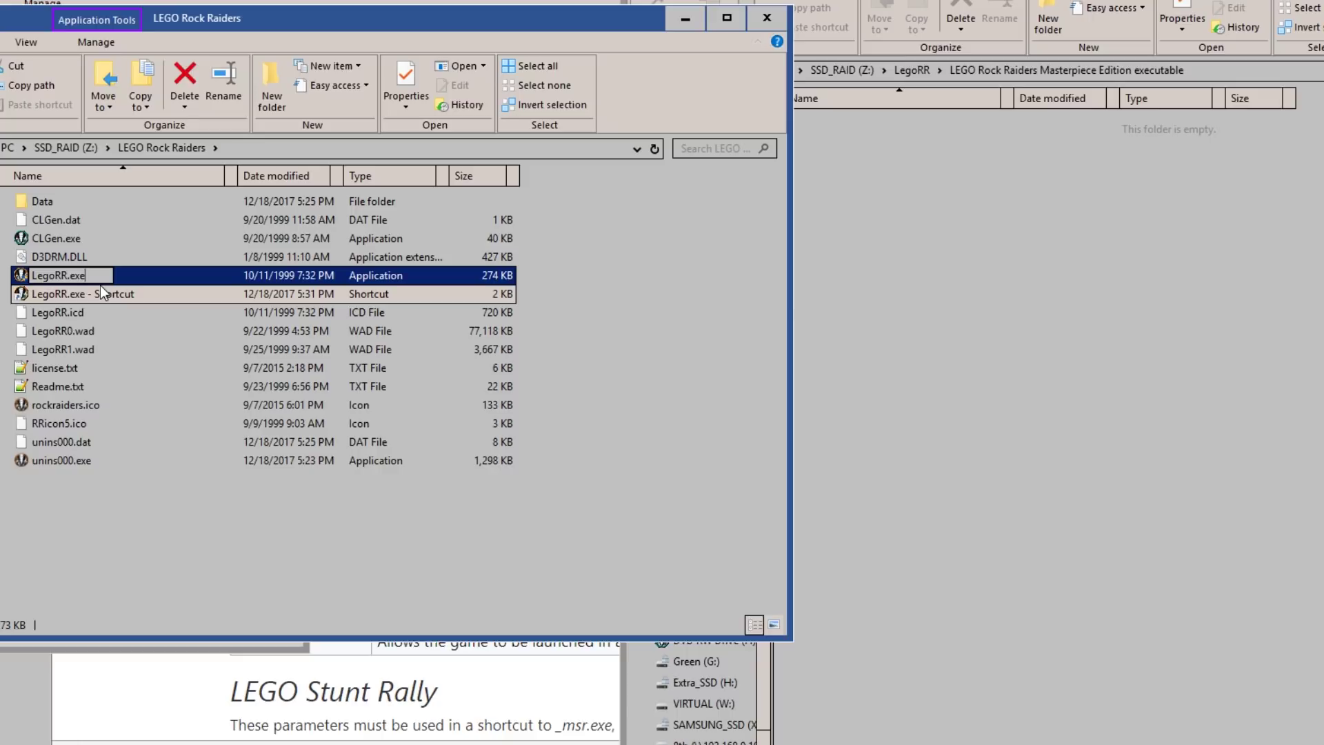
pyautogui.write('bak')
pyautogui.press('Return')
pyautogui.press('Return')
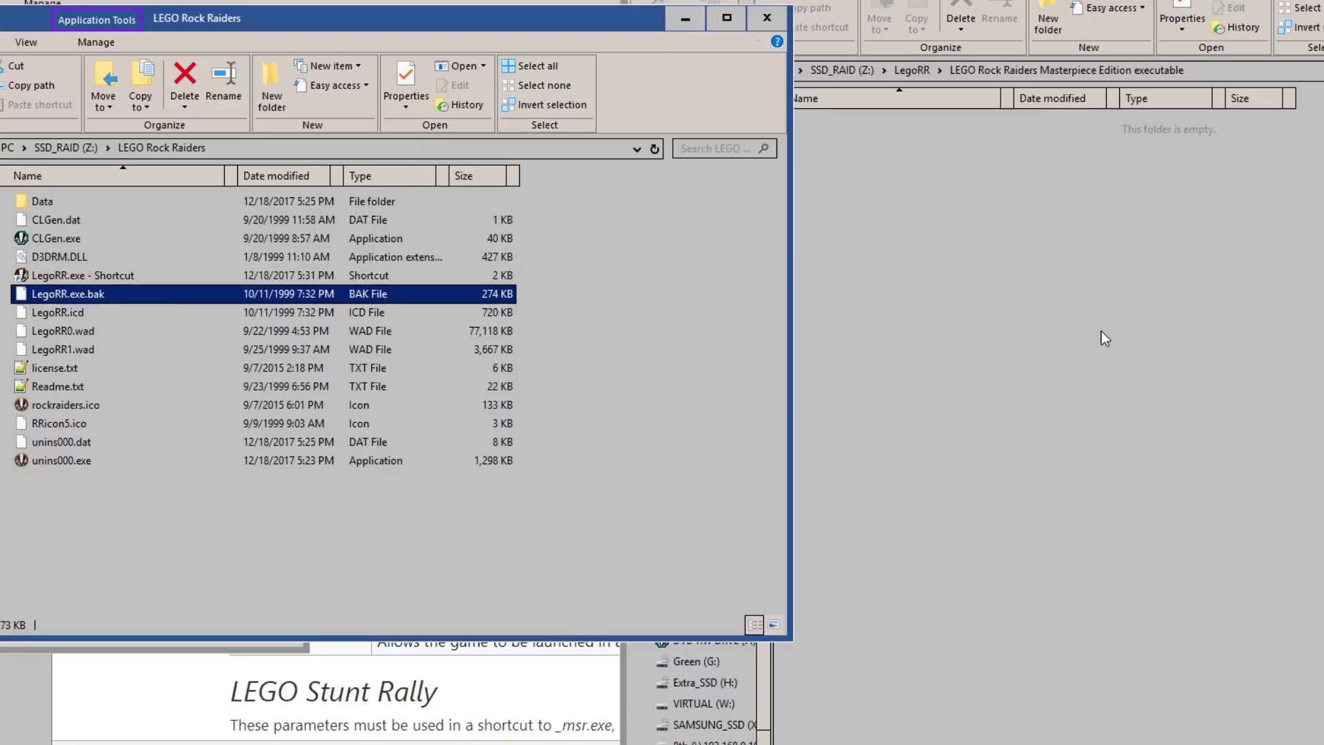
pyautogui.click(893, 282)
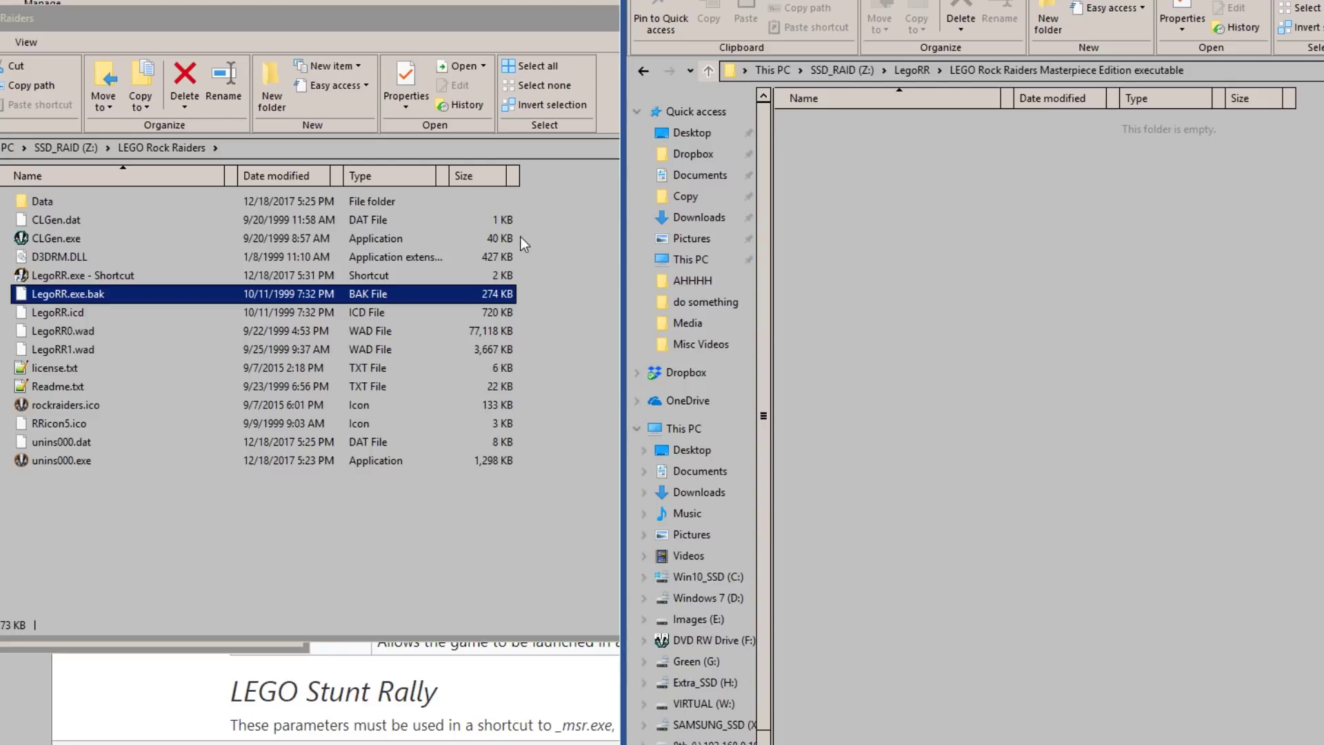
pyautogui.hotkey('ctrl', 'z')
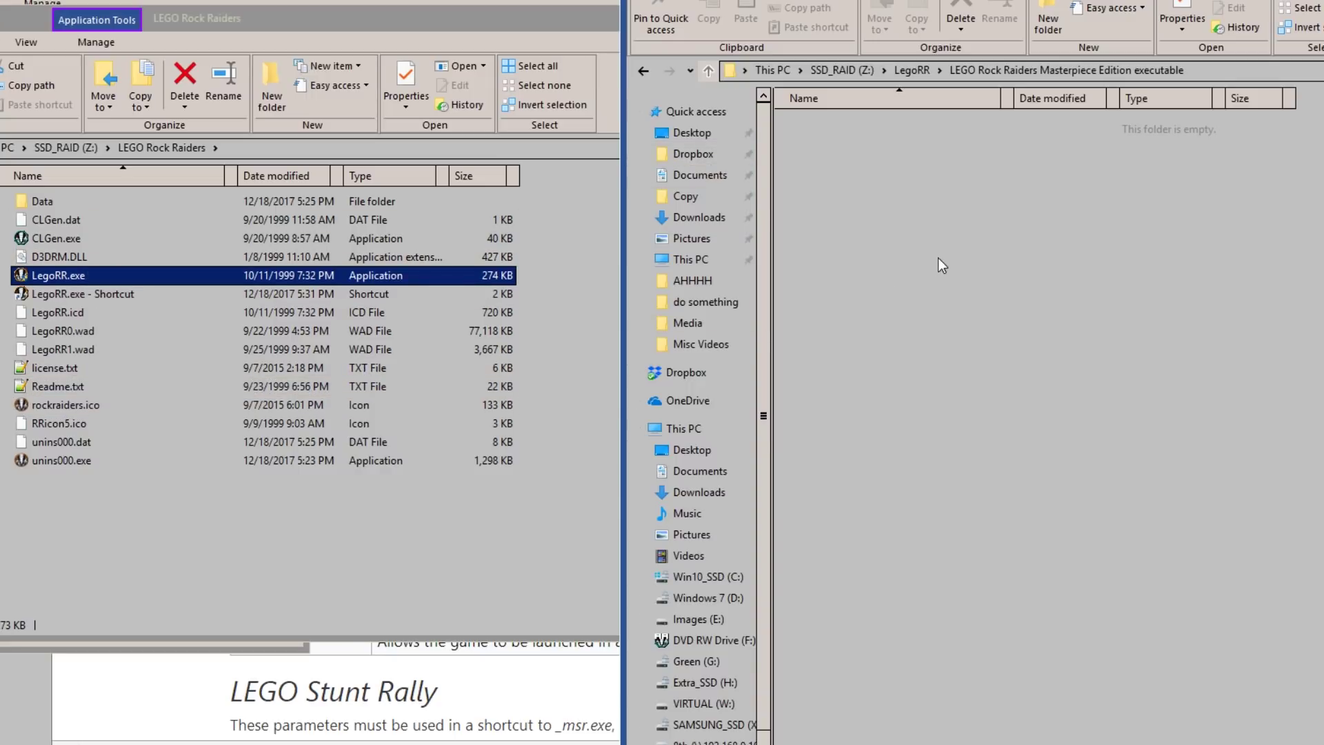
# Bring the Masterpiece Edition folder window fully into view and rename the game's original LegoRR.exe as LegoRR.exe.bak.
pyautogui.moveTo(777, 0); pyautogui.dragTo(832, 58)
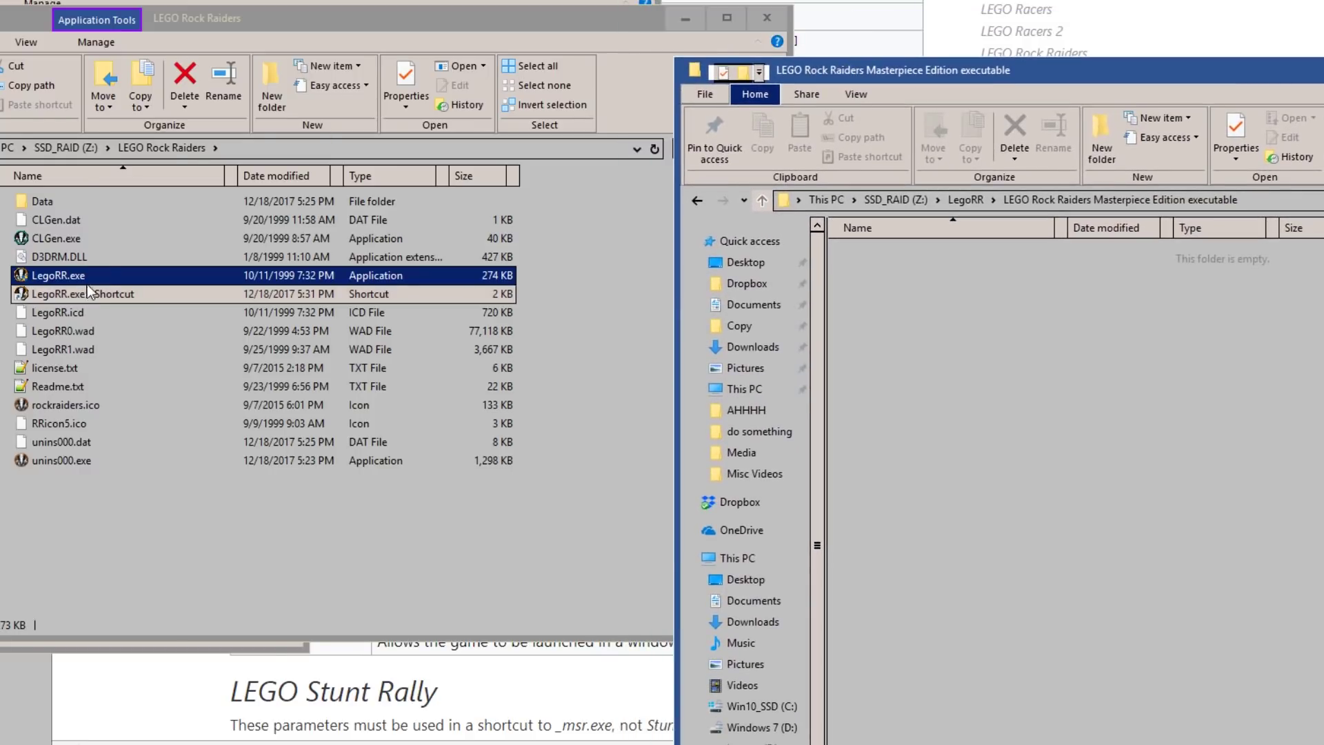
pyautogui.click(107, 268)
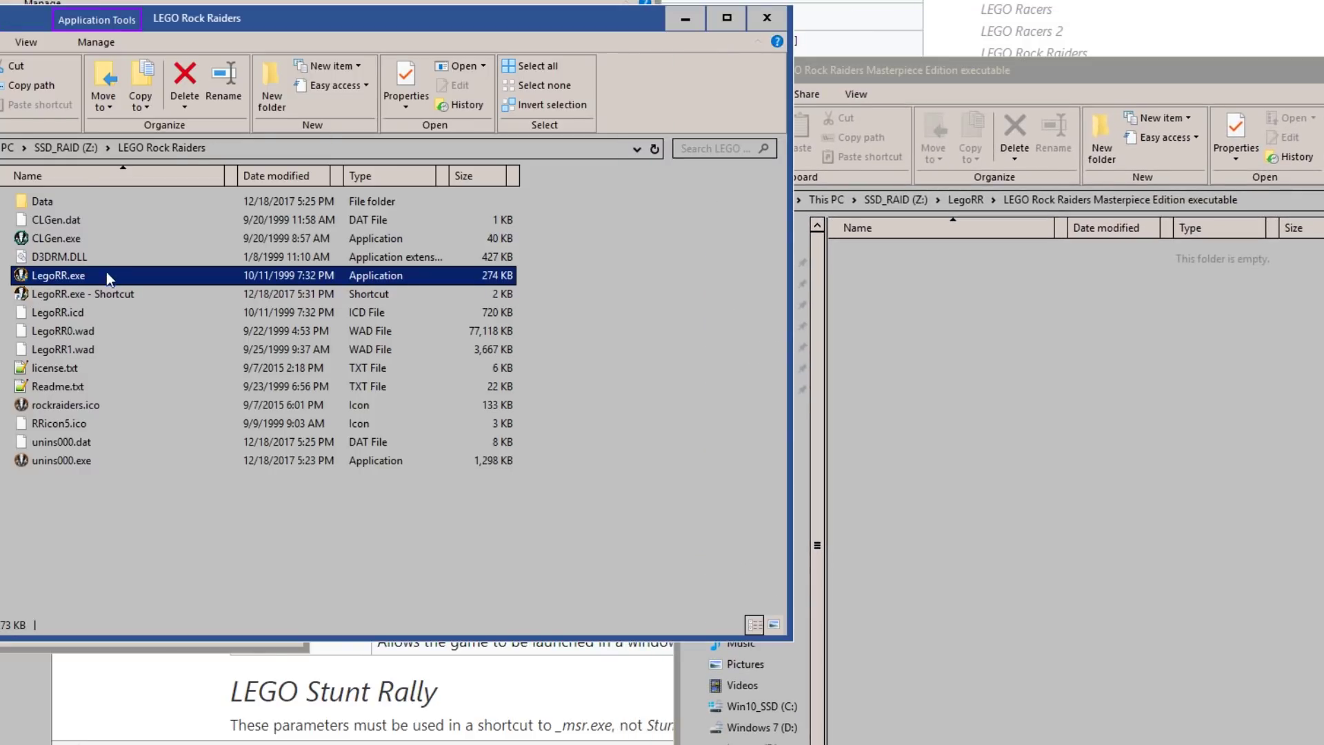
pyautogui.press('F2')
pyautogui.press('Right')
pyautogui.press('Right')
pyautogui.press('Right')
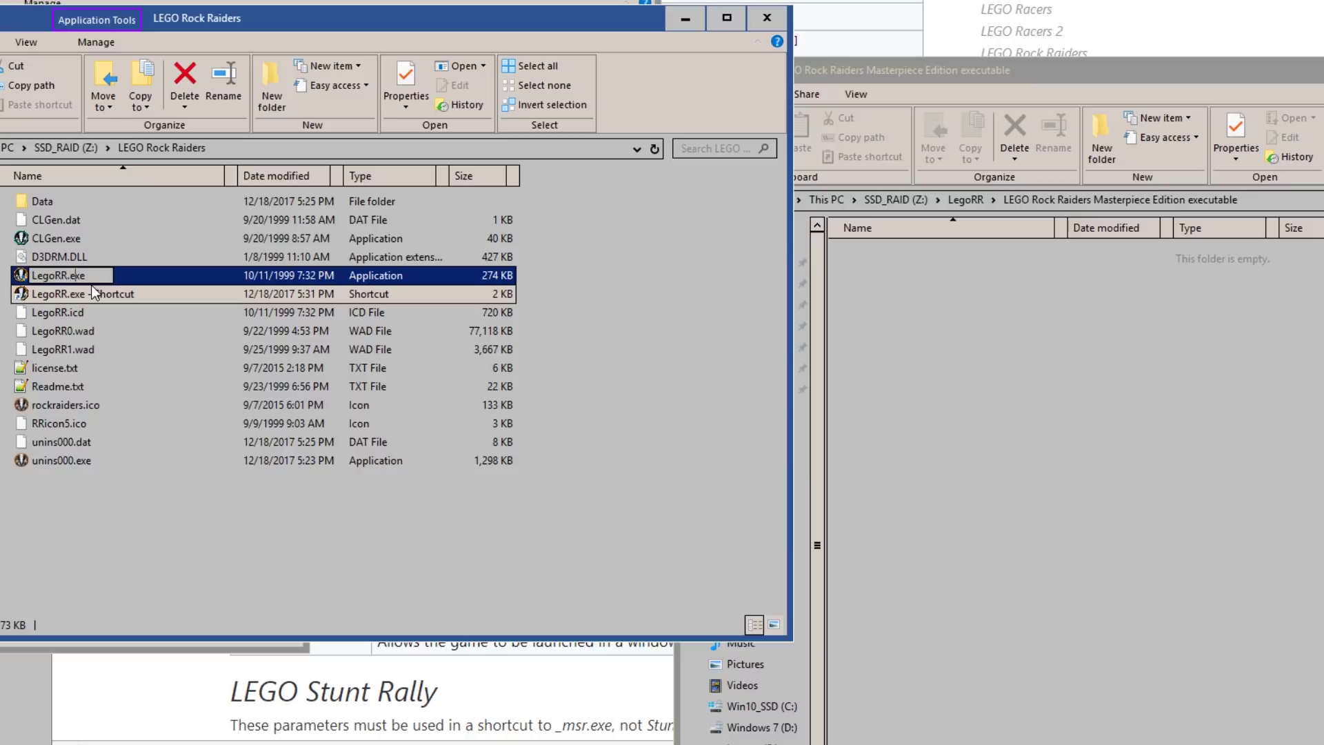
pyautogui.write('.bak')
pyautogui.press('Return')
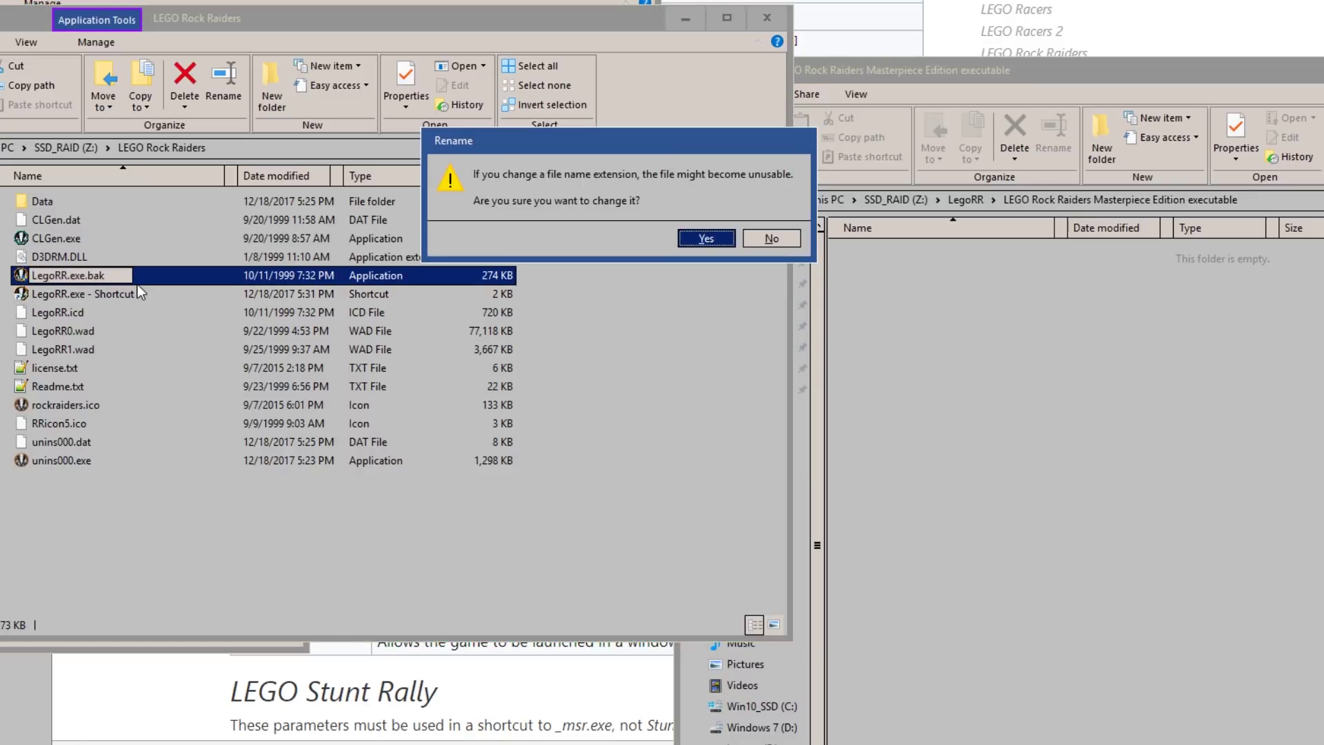
pyautogui.press('Return')
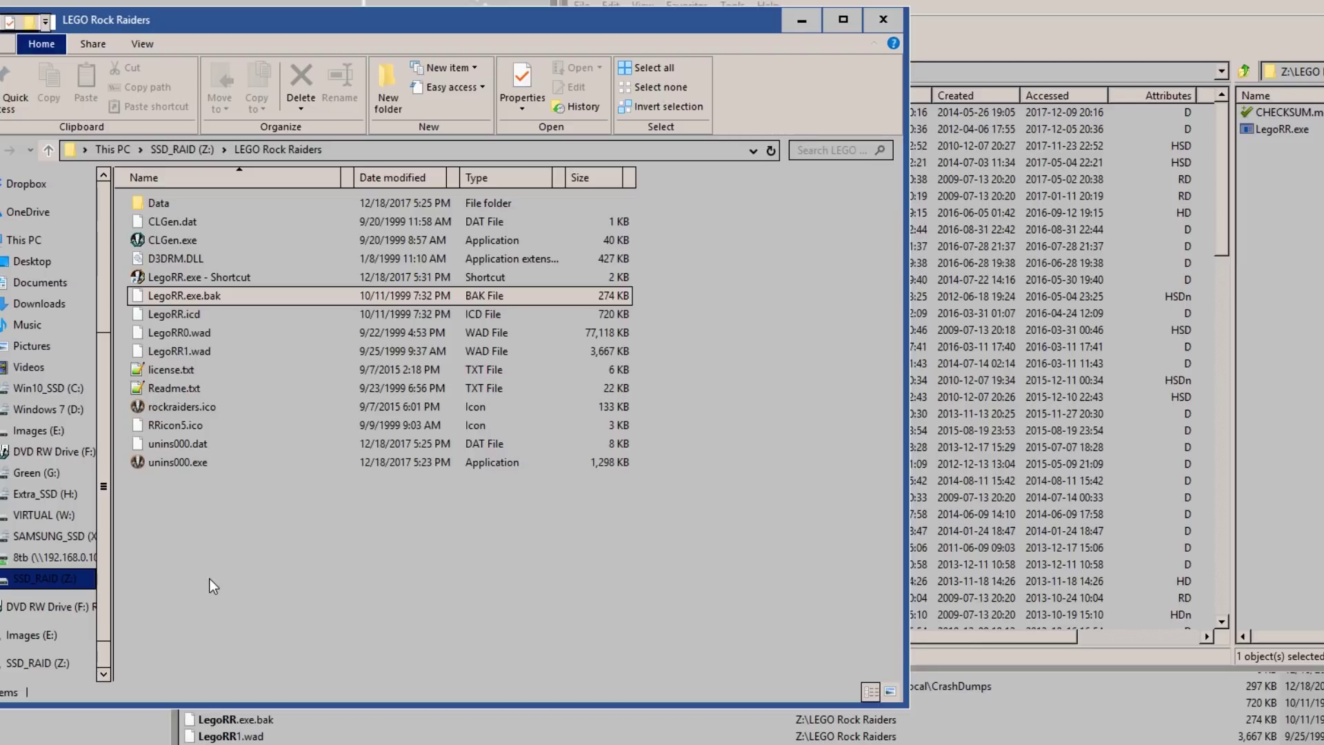
# Place the Masterpiece Edition LegoRR.exe in the LEGO Rock Raiders folder and remove the stray LegoRR.exe shortcut.
pyautogui.press('Home')
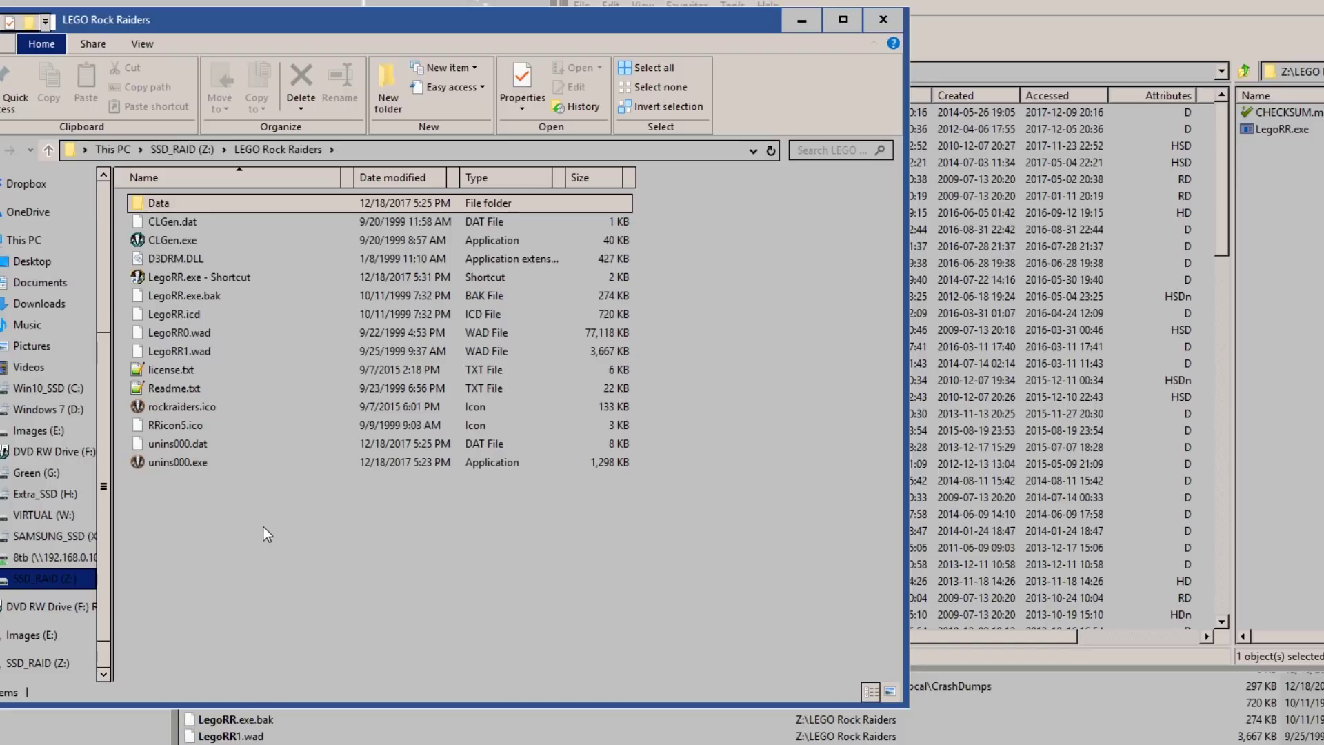
pyautogui.moveTo(183, 542); pyautogui.dragTo(291, 605)
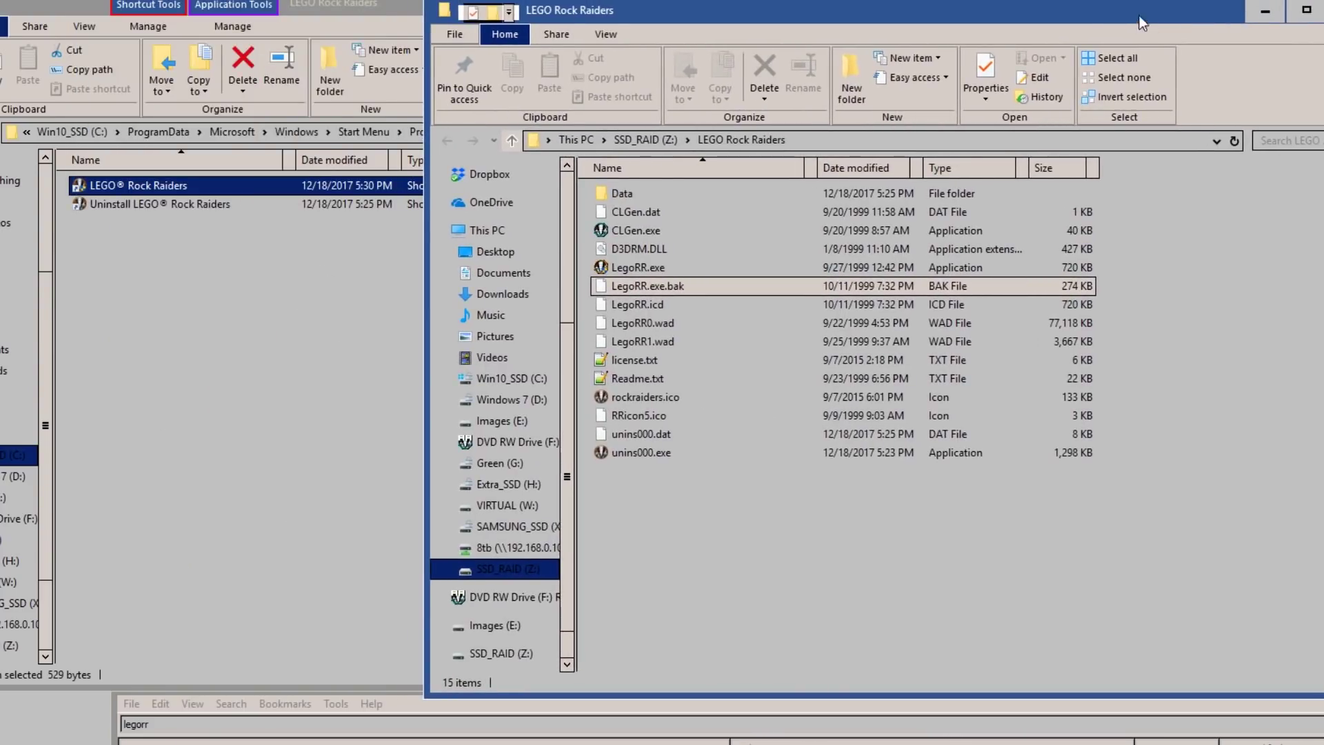
pyautogui.click(641, 269)
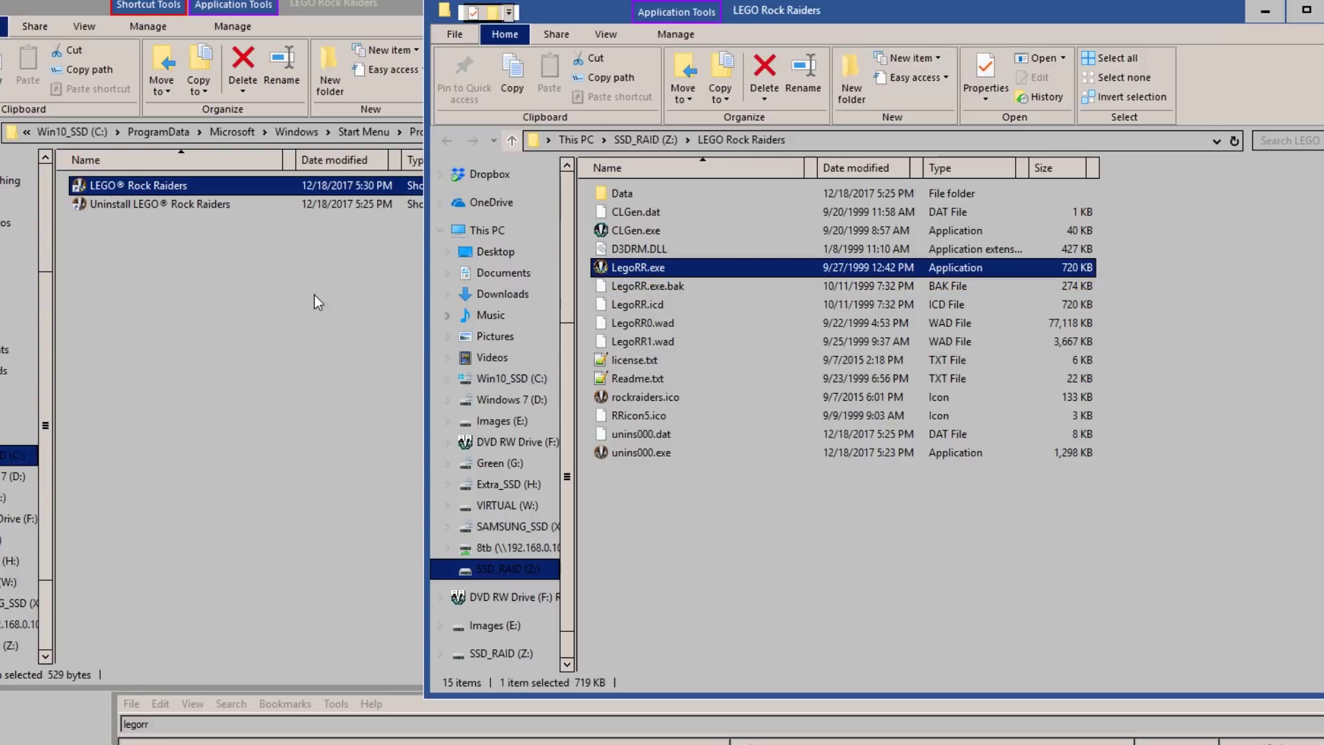
# Add -window after -programmer in the target of the installed LEGO Rock Raiders shortcut and save its properties.
pyautogui.click(316, 295)
pyautogui.click(217, 183)
pyautogui.click(897, 452)
pyautogui.click(786, 267)
pyautogui.click(153, 226)
pyautogui.doubleClick(147, 183)
pyautogui.rightClick(147, 183)
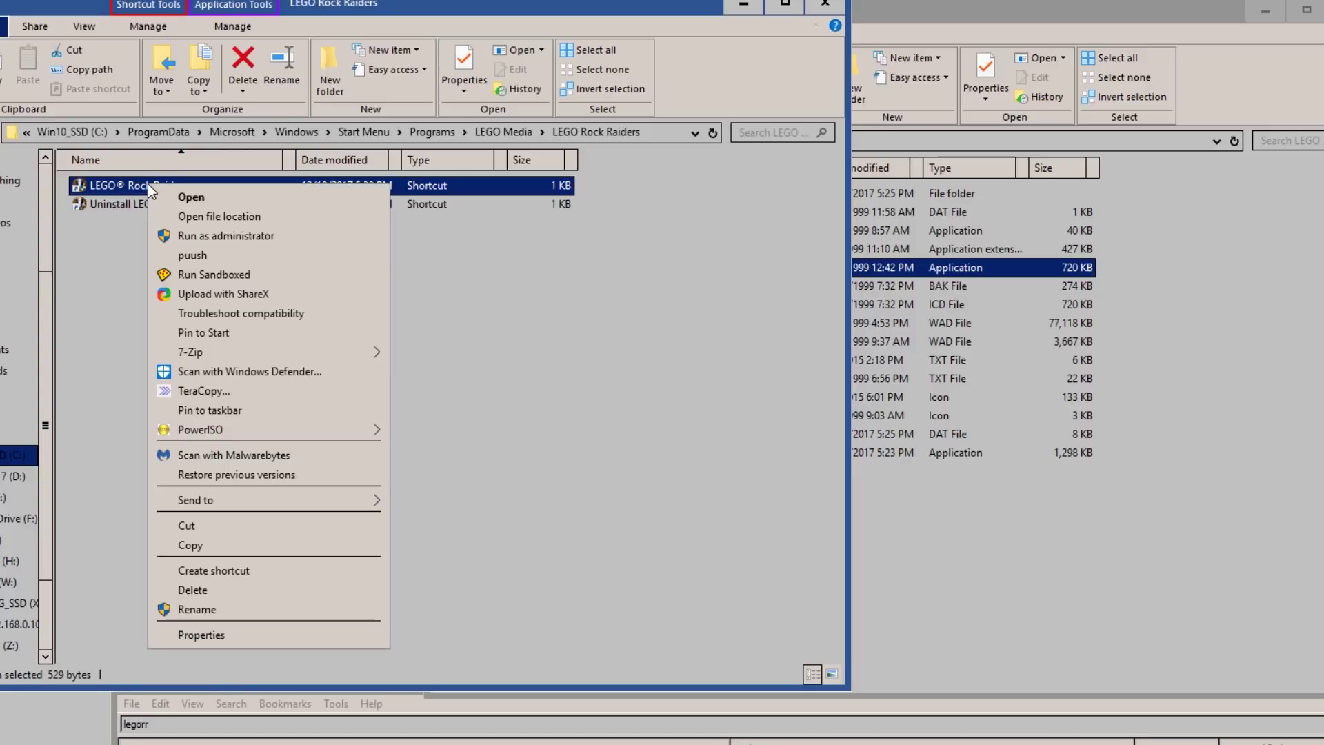
pyautogui.click(296, 635)
pyautogui.click(385, 359)
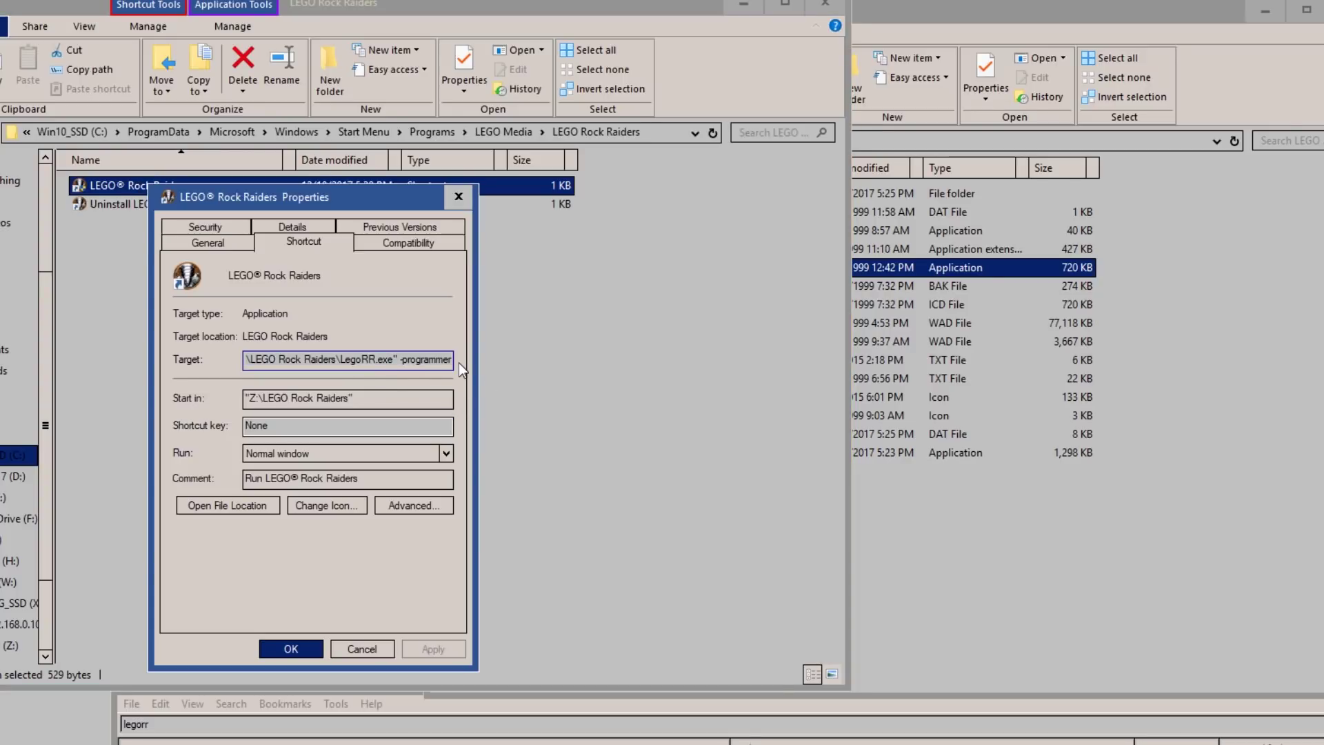
pyautogui.write('-window')
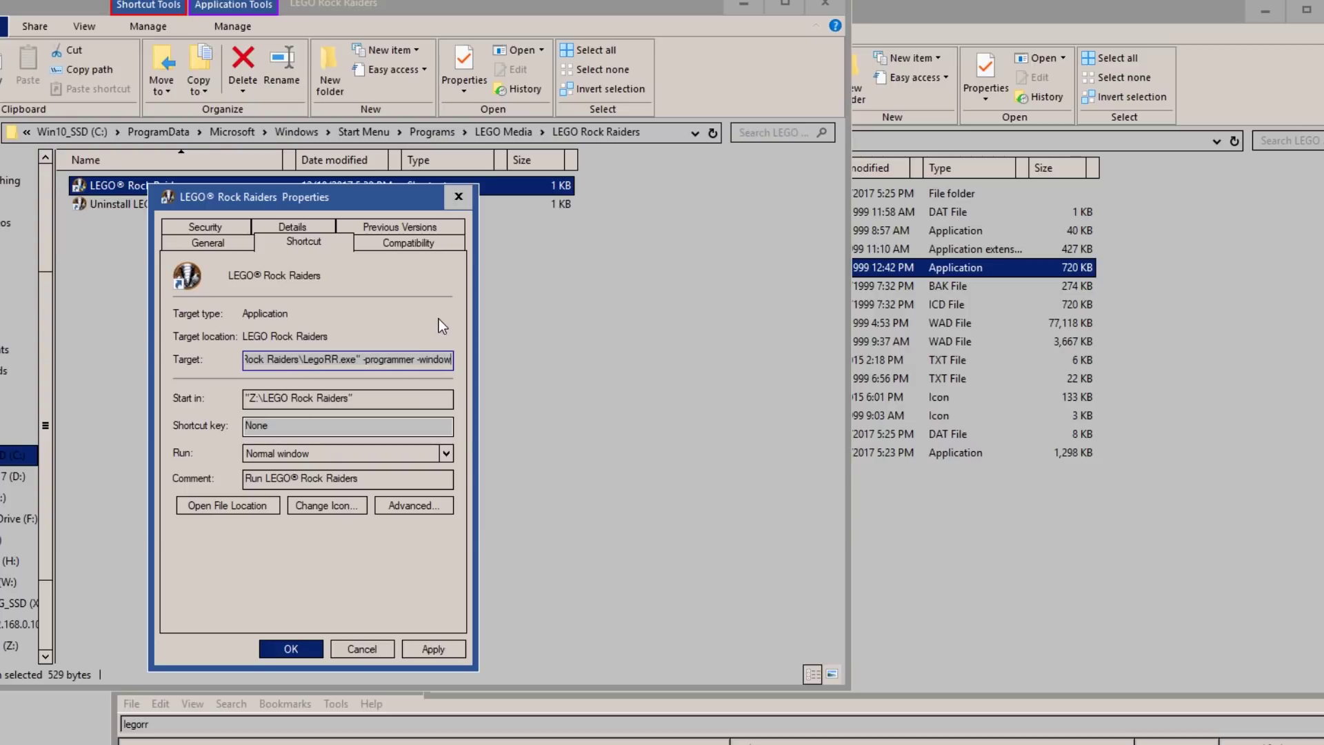
pyautogui.click(433, 651)
pyautogui.click(345, 465)
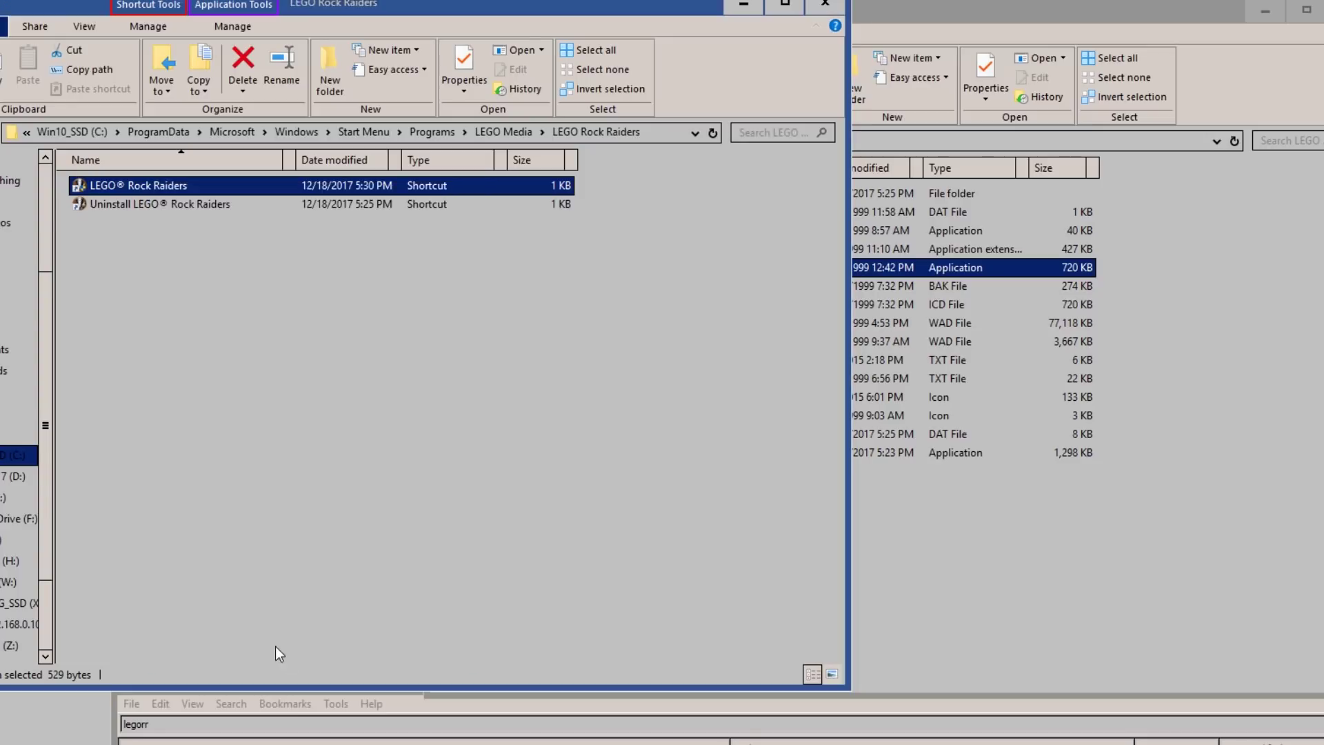
# Launch the game from its shortcut, check the wiki's argument table, and compare the Window and Full Screen options in Mode Selection.
pyautogui.doubleClick(162, 186)
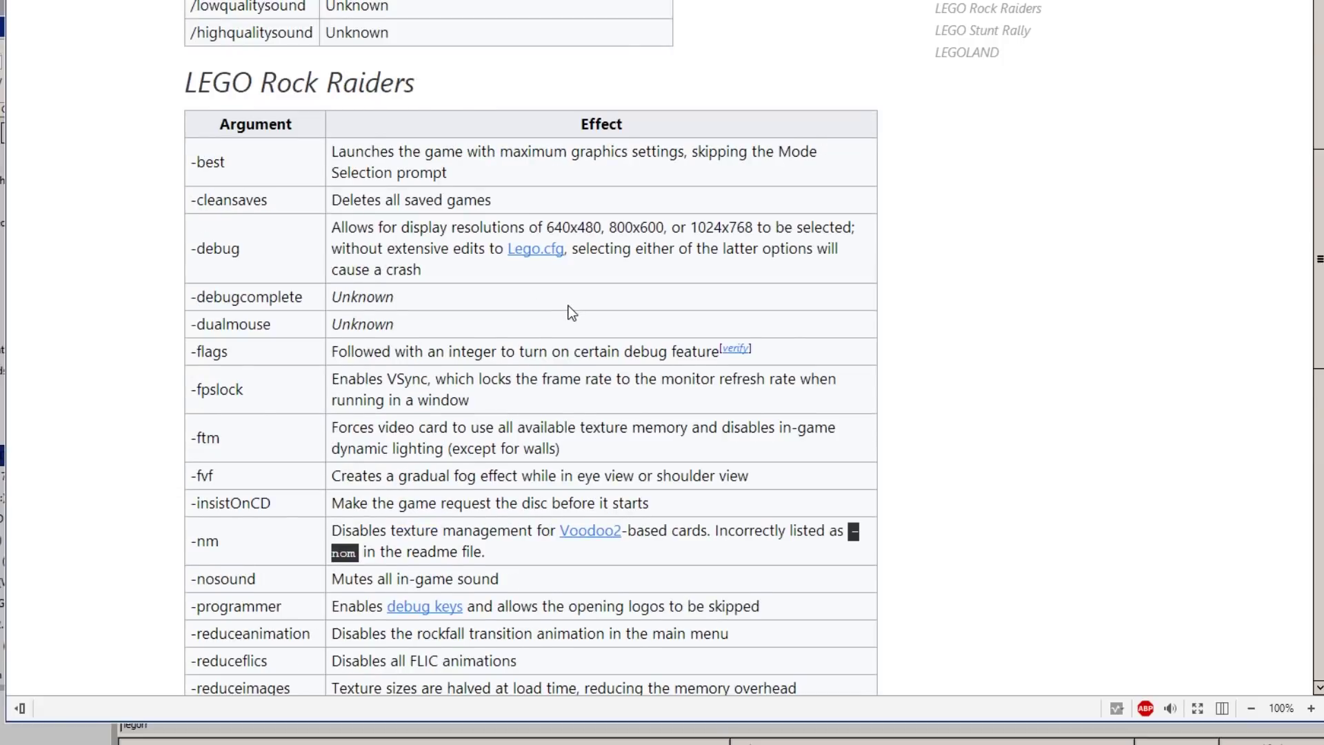
pyautogui.scroll(-5, 568, 311)
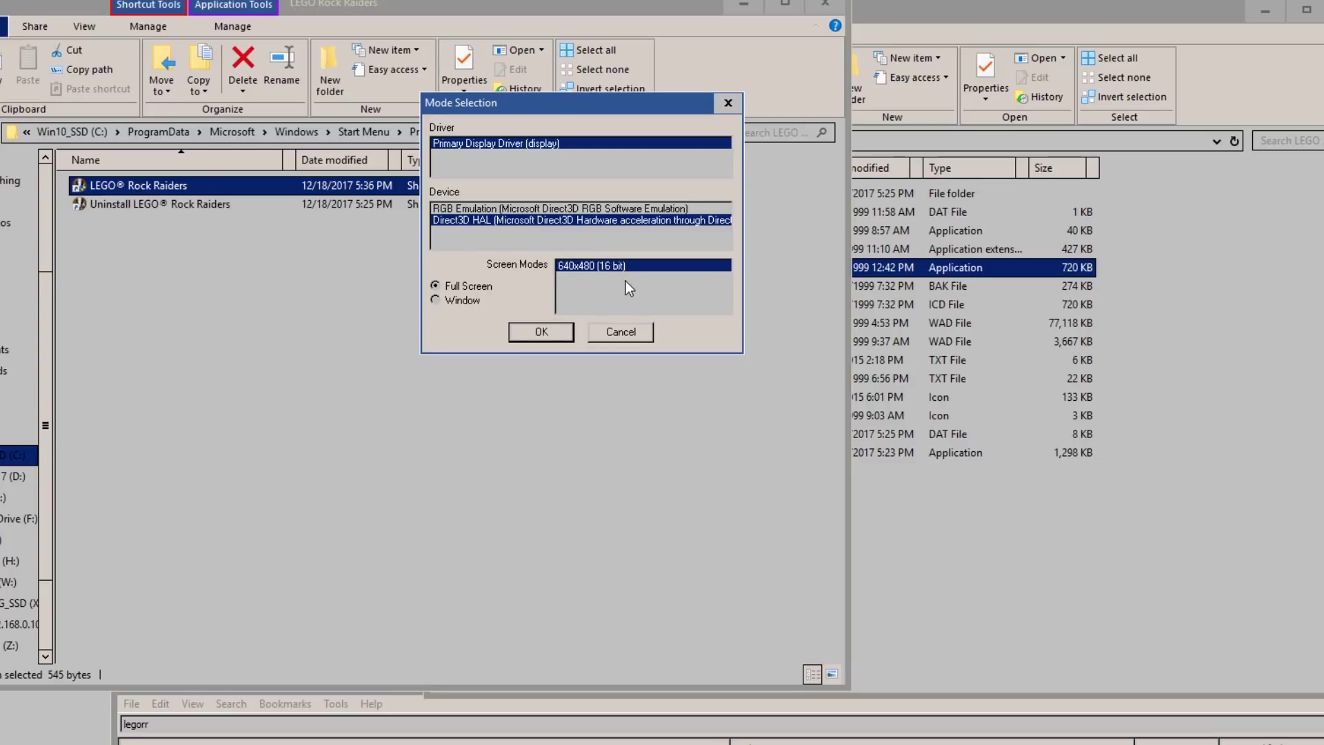
pyautogui.click(469, 296)
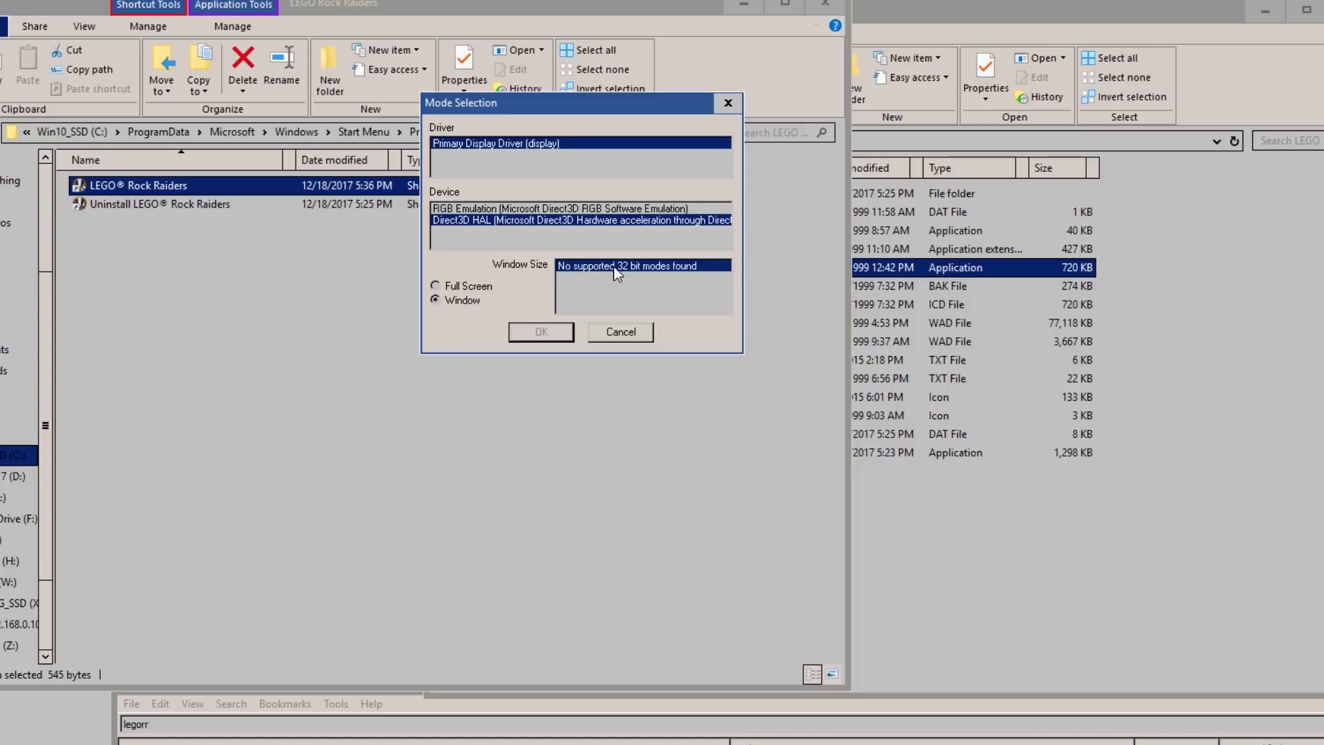
pyautogui.click(462, 288)
pyautogui.click(462, 300)
pyautogui.click(455, 287)
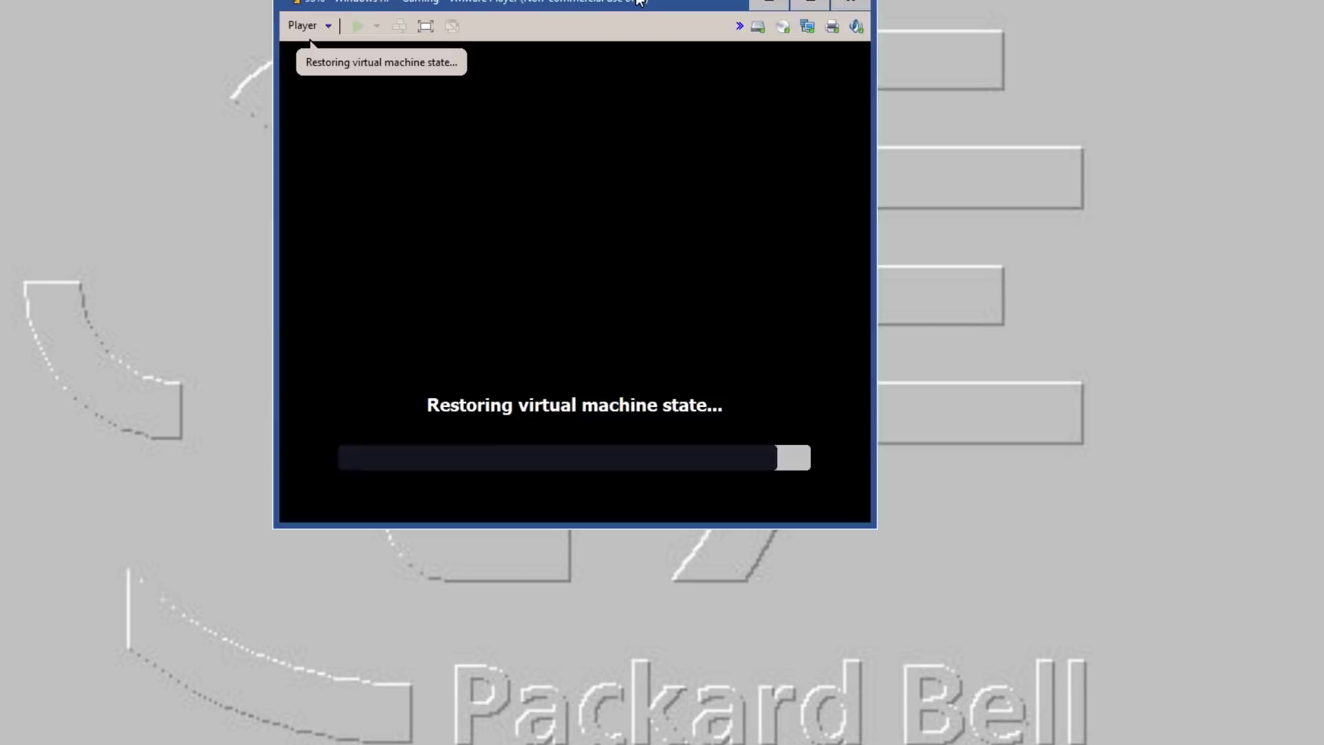
# Switch to VMware Player and enlarge the restored Windows XP - Gaming virtual machine window.
pyautogui.moveTo(637, 54); pyautogui.dragTo(638, 2)
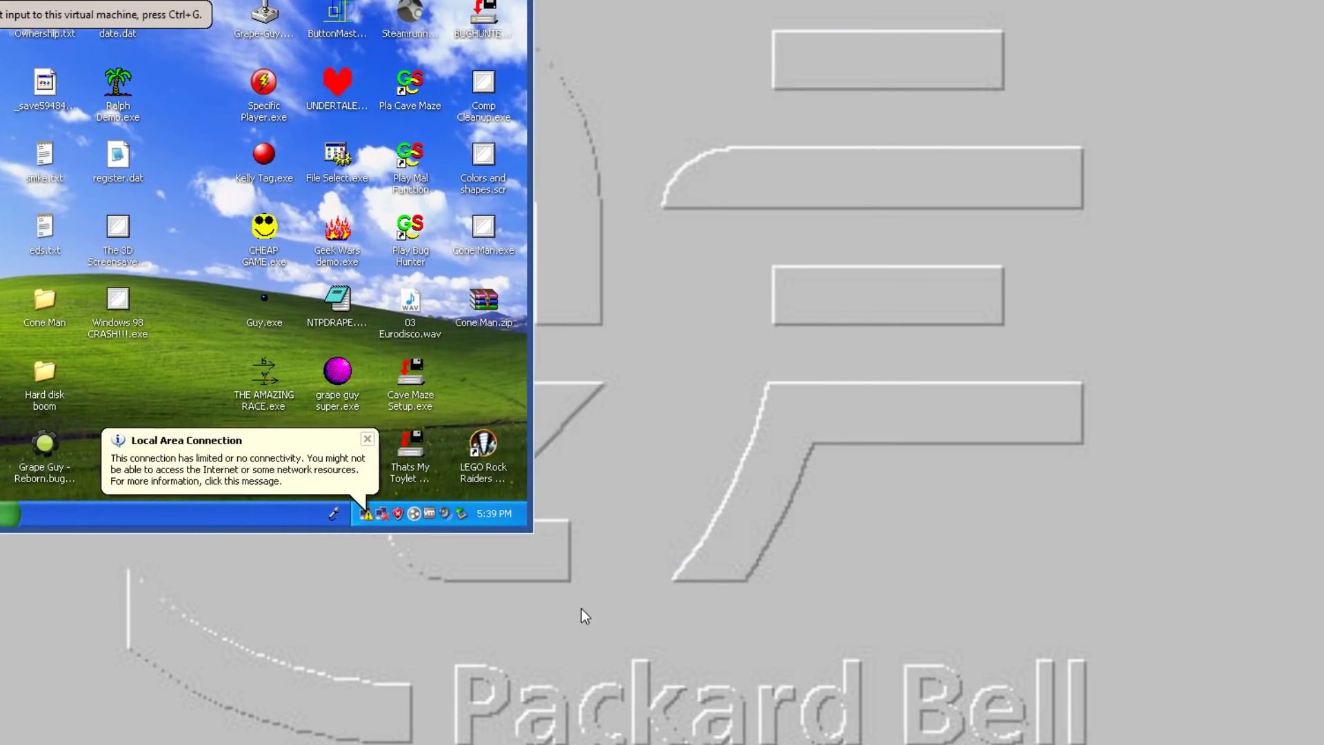
pyautogui.moveTo(529, 541); pyautogui.dragTo(1145, 666)
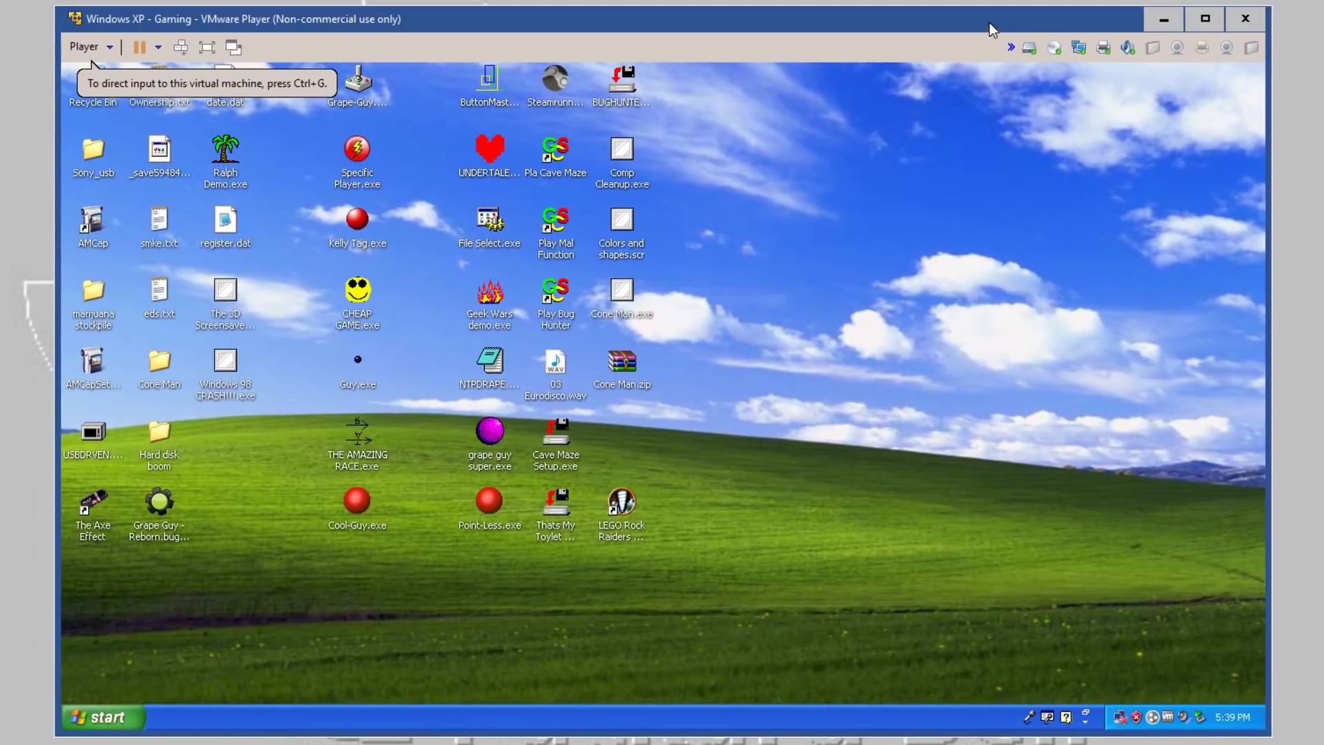
pyautogui.click(896, 338)
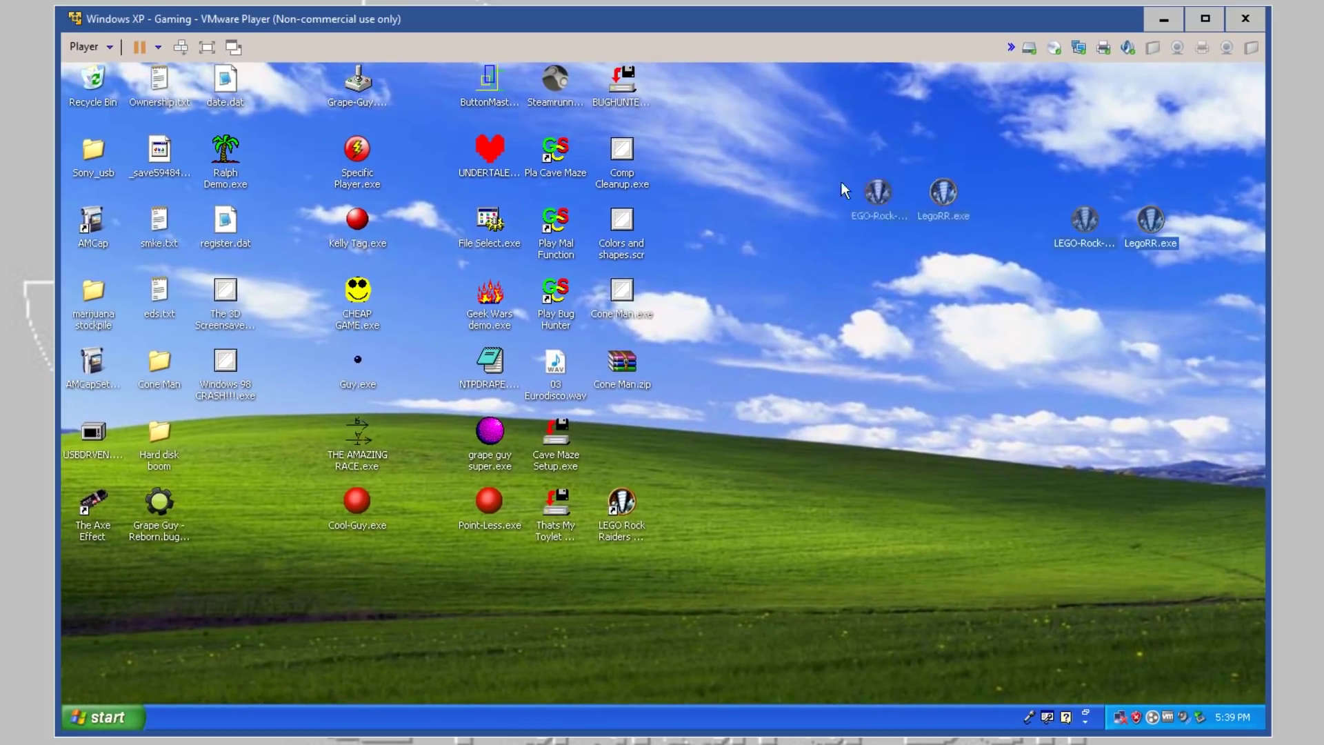
# Move the LEGO Rock Raiders installer and LegoRR.exe beside the other XP desktop icons, and start the installer.
pyautogui.moveTo(1110, 221); pyautogui.dragTo(878, 287)
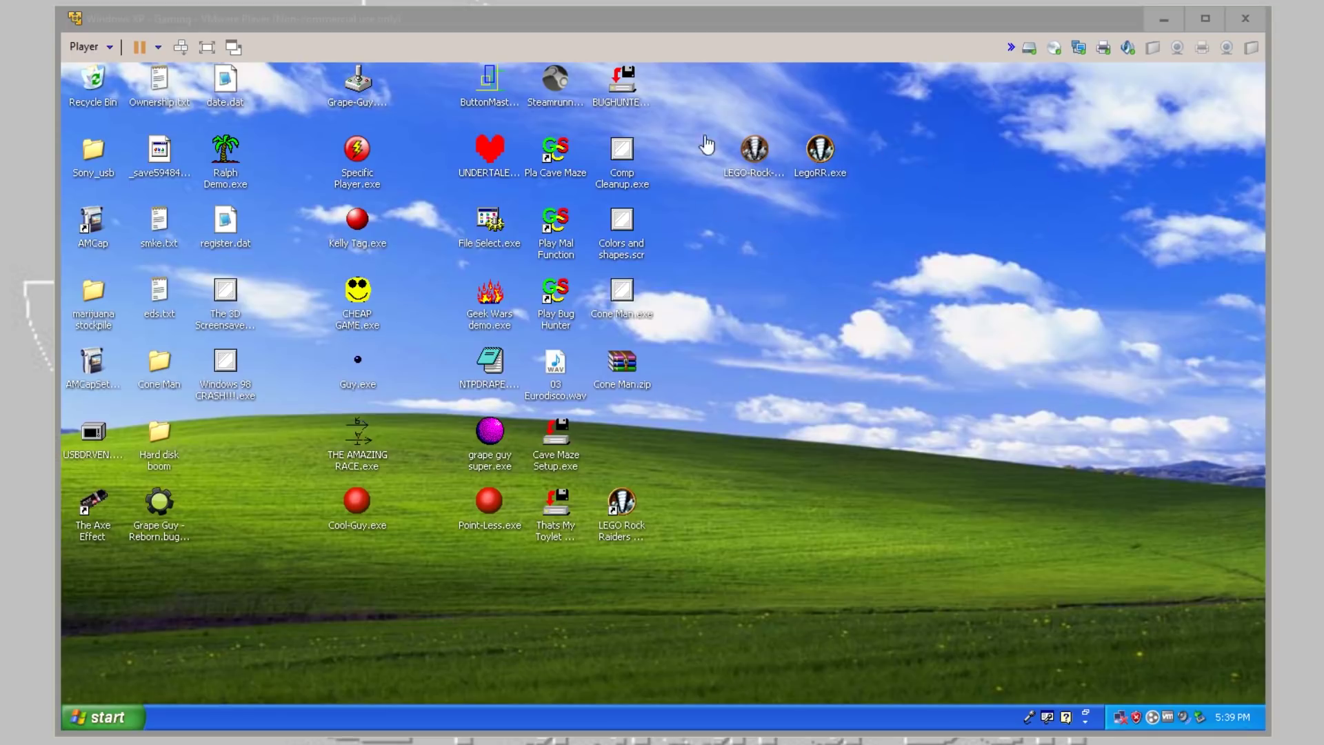
pyautogui.click(834, 298)
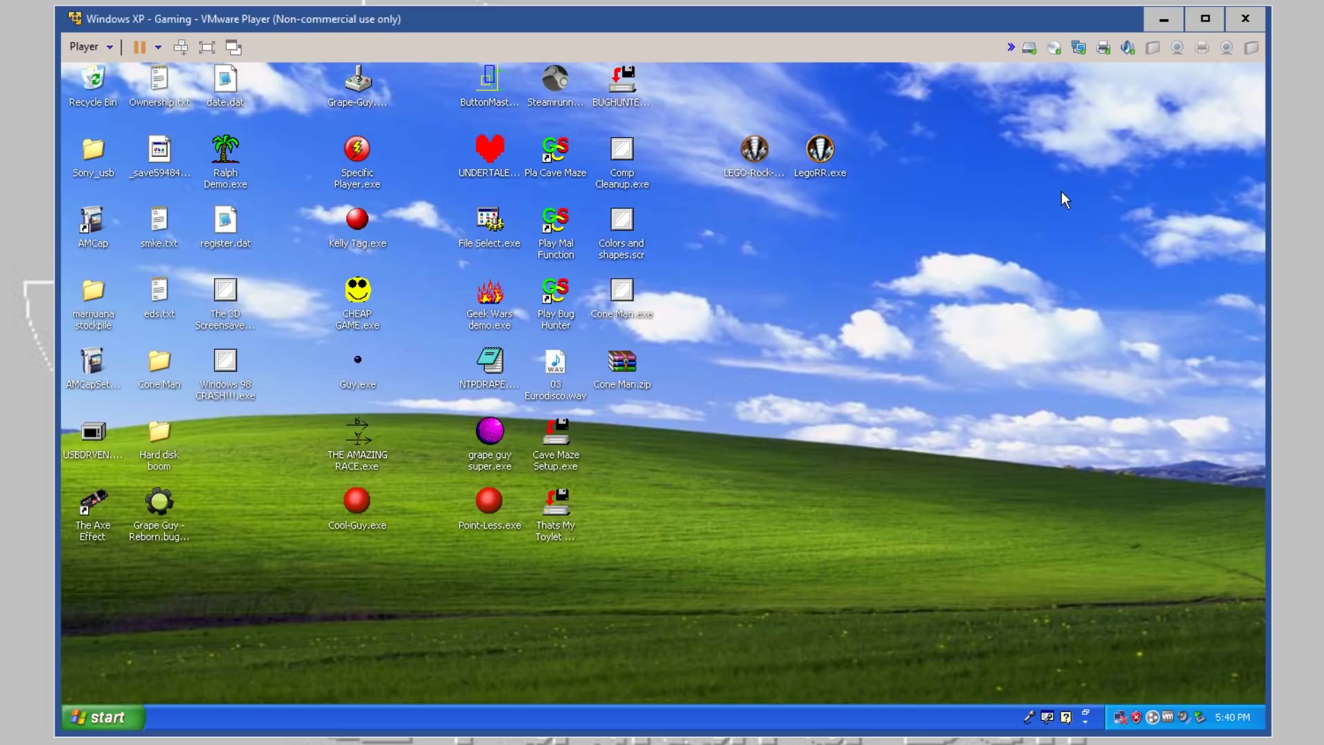
pyautogui.doubleClick(756, 147)
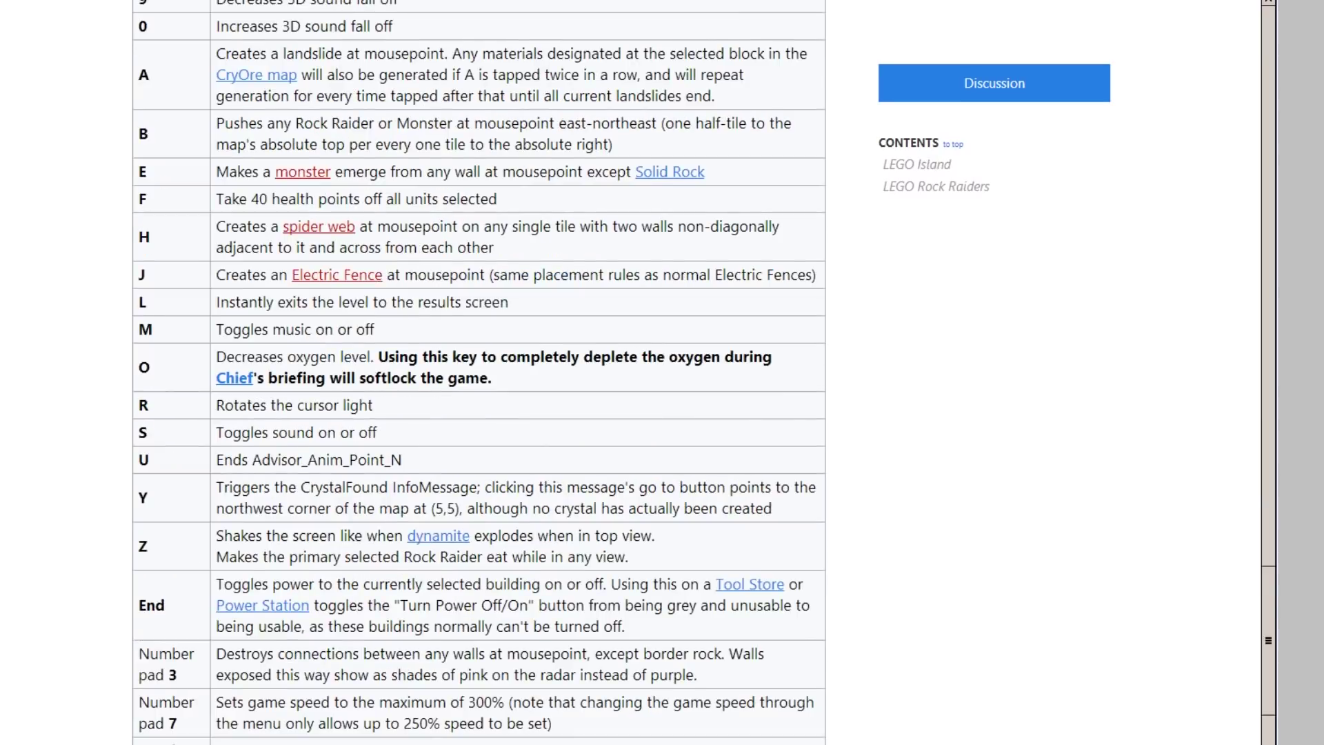
# Examine the wiki's LEGO Rock Raiders debug keys, especially those for failing a level and toggling the frame rate and memory monitors.
pyautogui.scroll(10, 792, 290)
pyautogui.scroll(9, 791, 290)
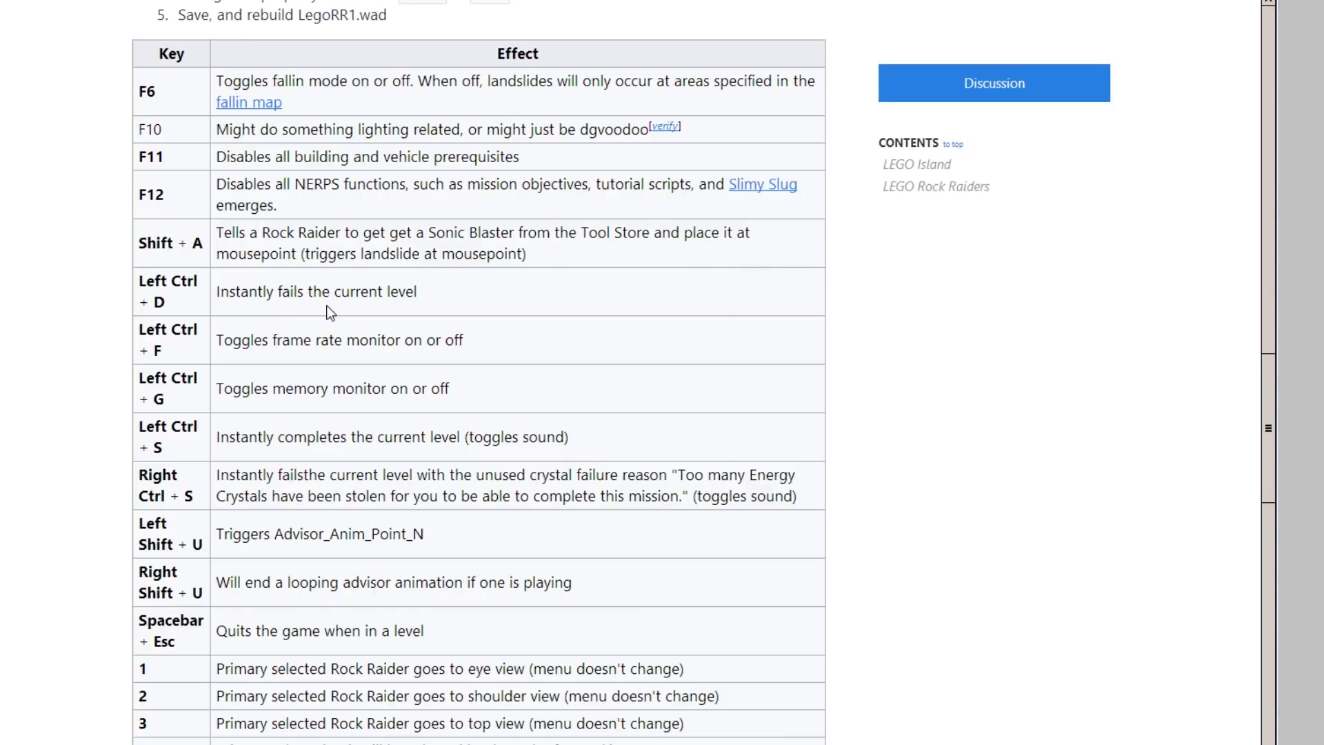
pyautogui.moveTo(243, 289); pyautogui.dragTo(422, 290)
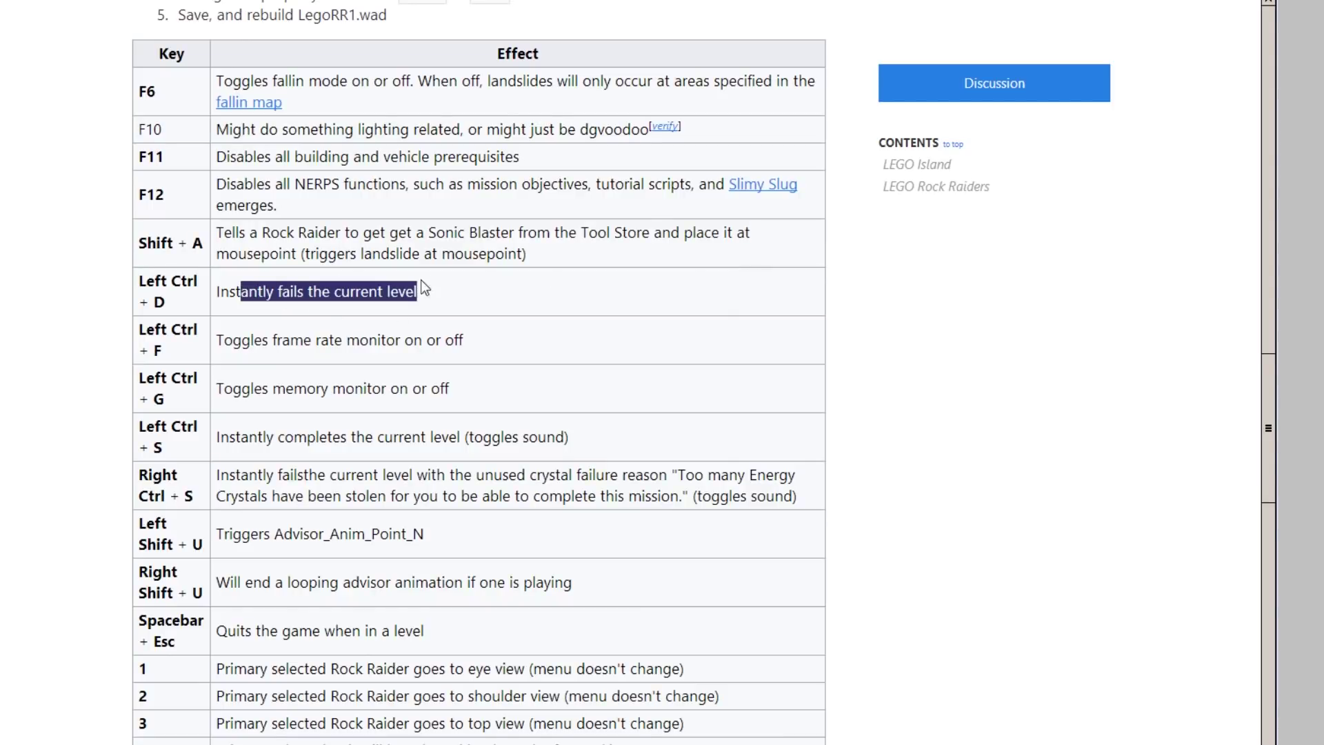
pyautogui.moveTo(291, 341); pyautogui.dragTo(442, 338)
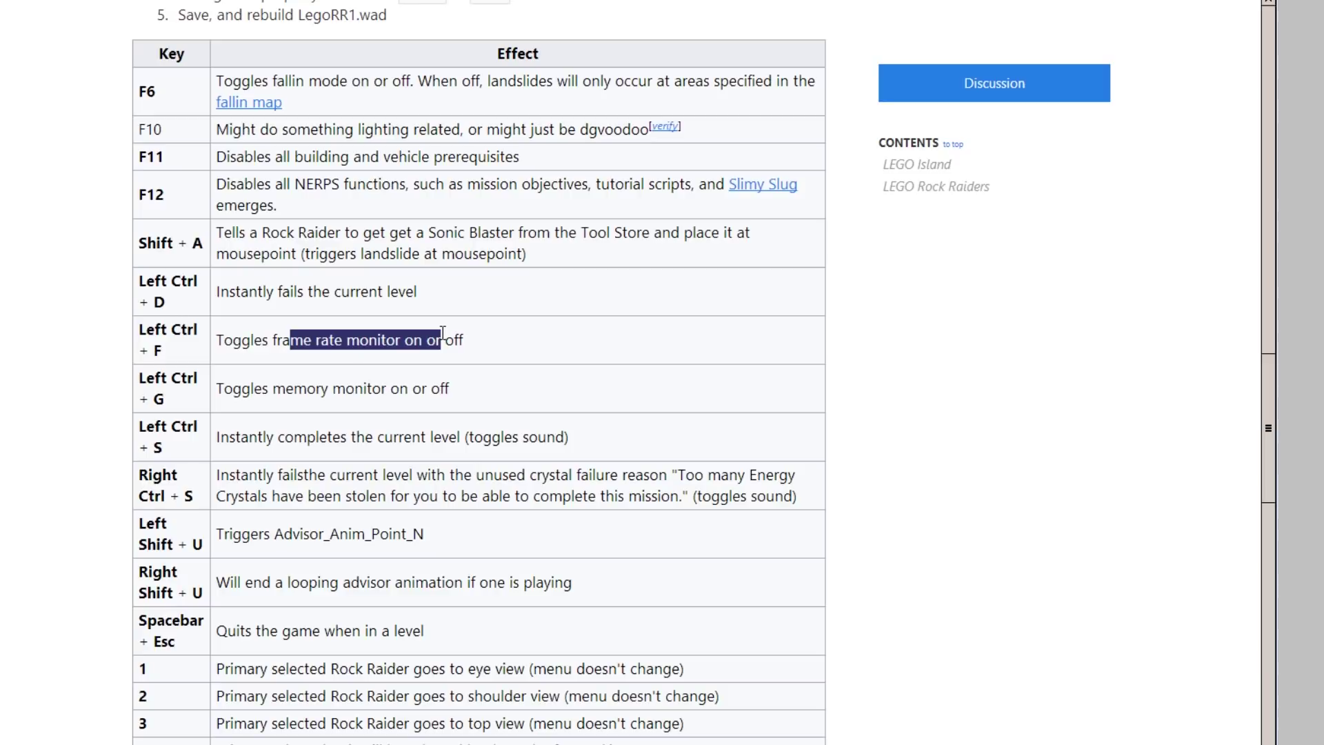
pyautogui.moveTo(293, 390); pyautogui.dragTo(395, 391)
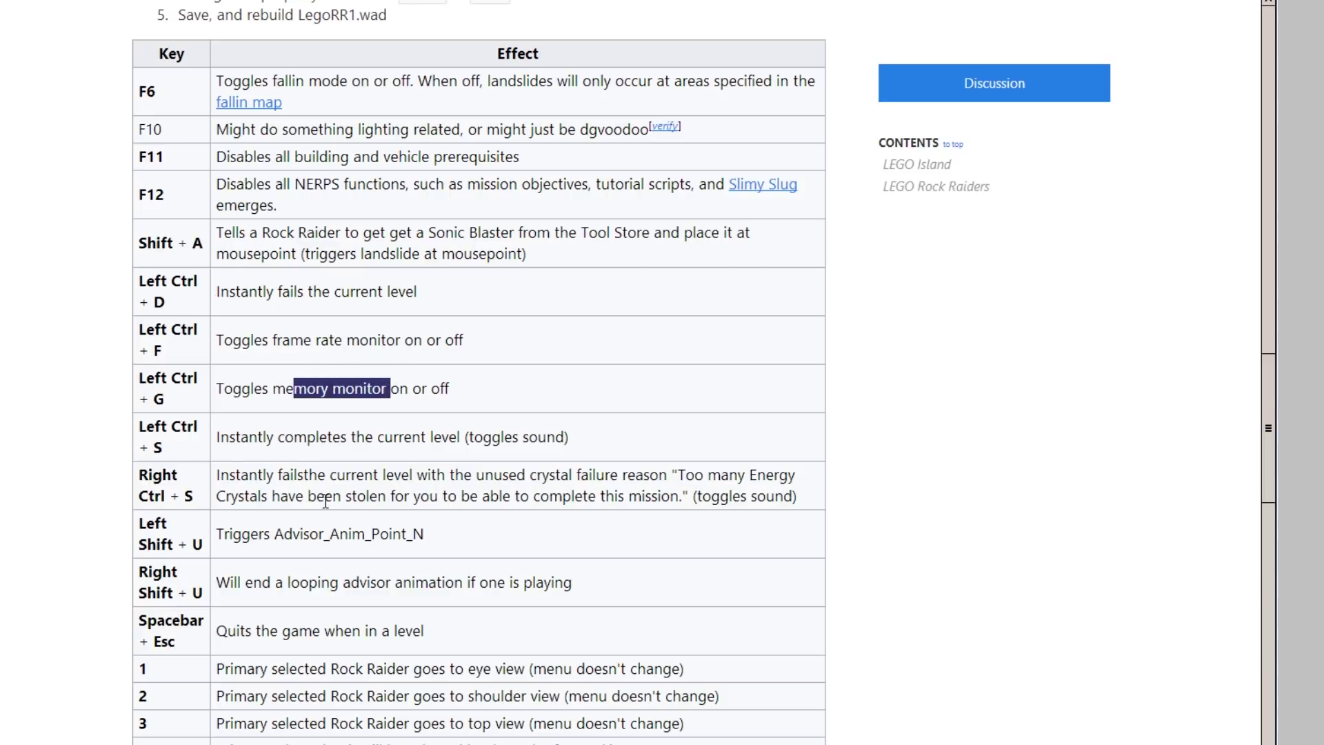
# Examine the remaining entries of the wiki's debug key table, from instant level completion to the number pad key that destroys walls.
pyautogui.moveTo(295, 439); pyautogui.dragTo(443, 442)
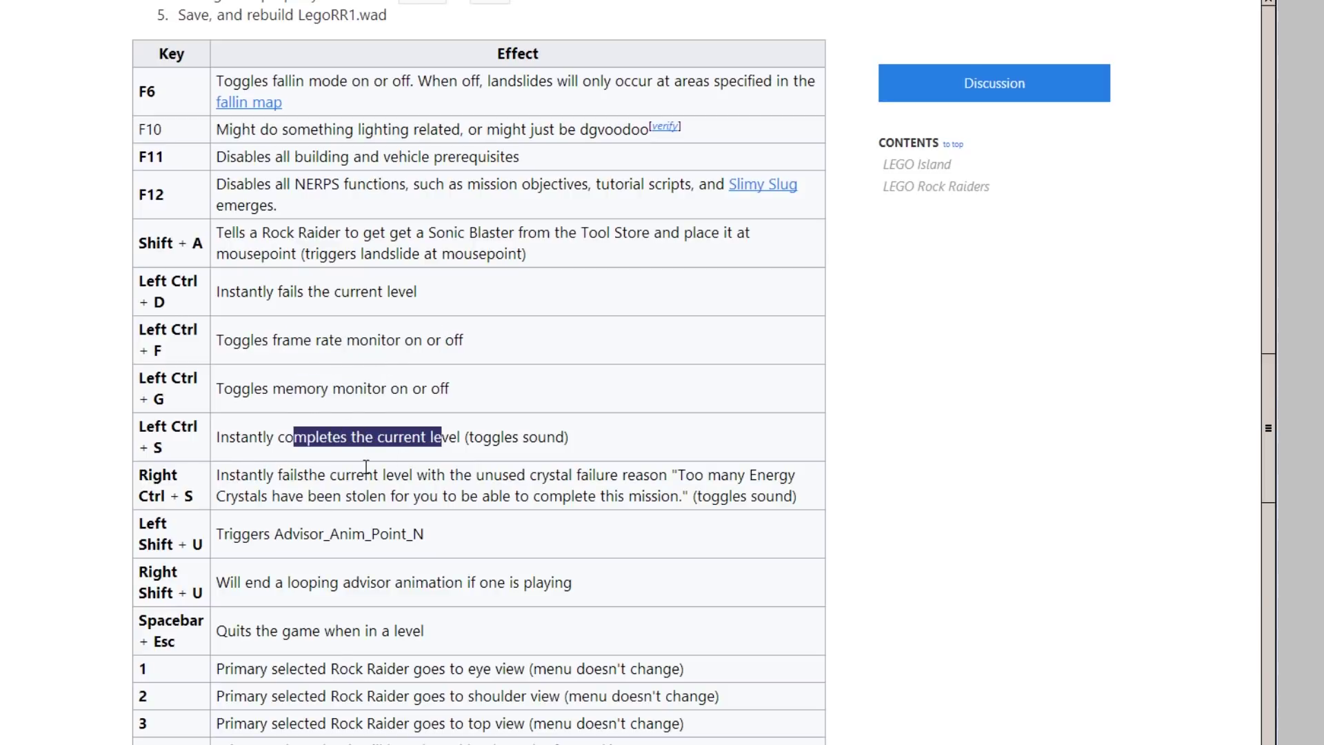
pyautogui.moveTo(281, 476); pyautogui.dragTo(373, 497)
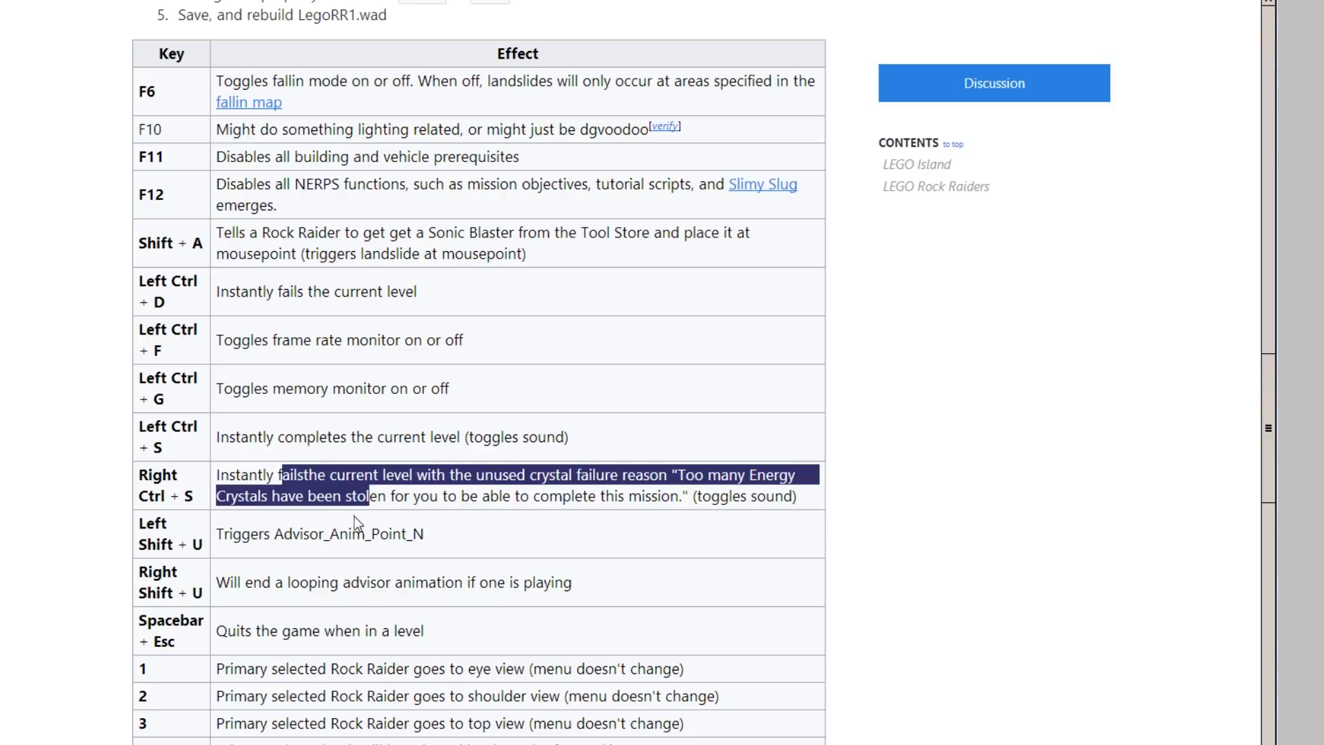
pyautogui.moveTo(403, 496); pyautogui.dragTo(808, 503)
pyautogui.moveTo(292, 534); pyautogui.dragTo(426, 535)
pyautogui.moveTo(367, 582); pyautogui.dragTo(545, 573)
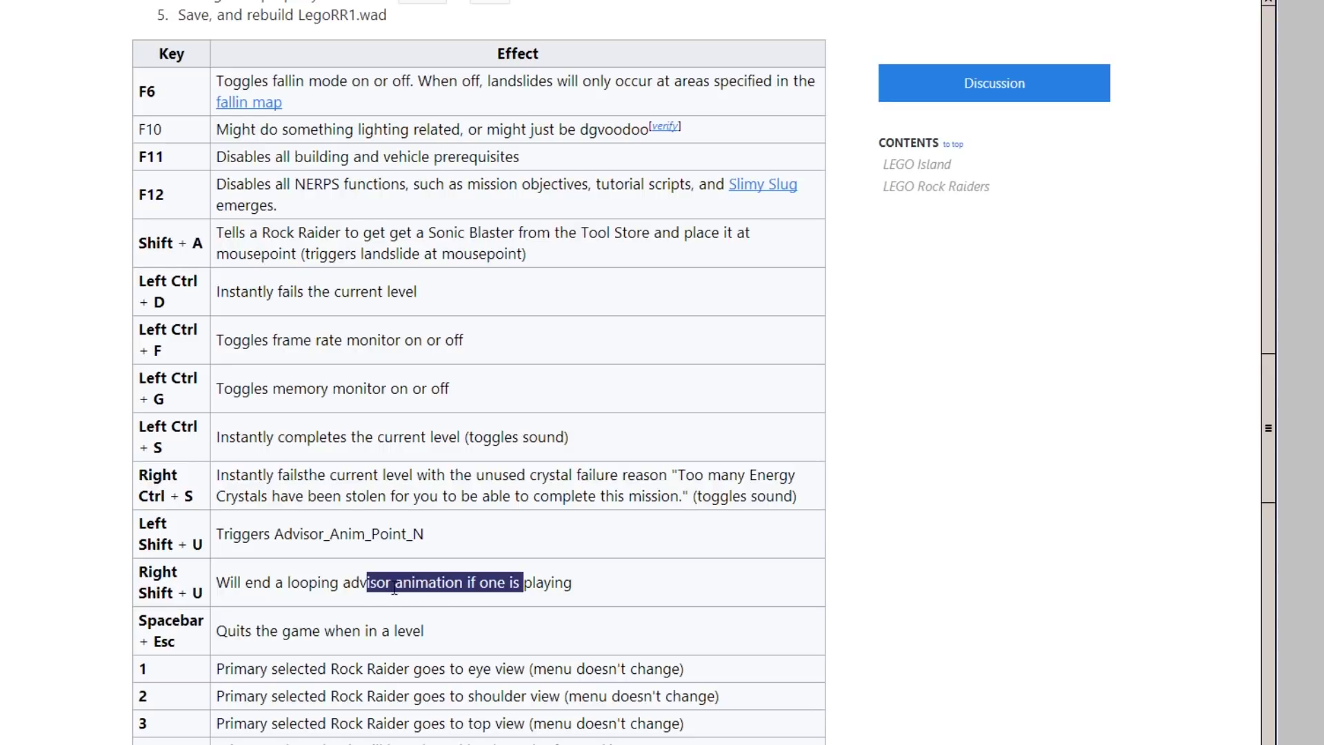
pyautogui.scroll(-2, 345, 565)
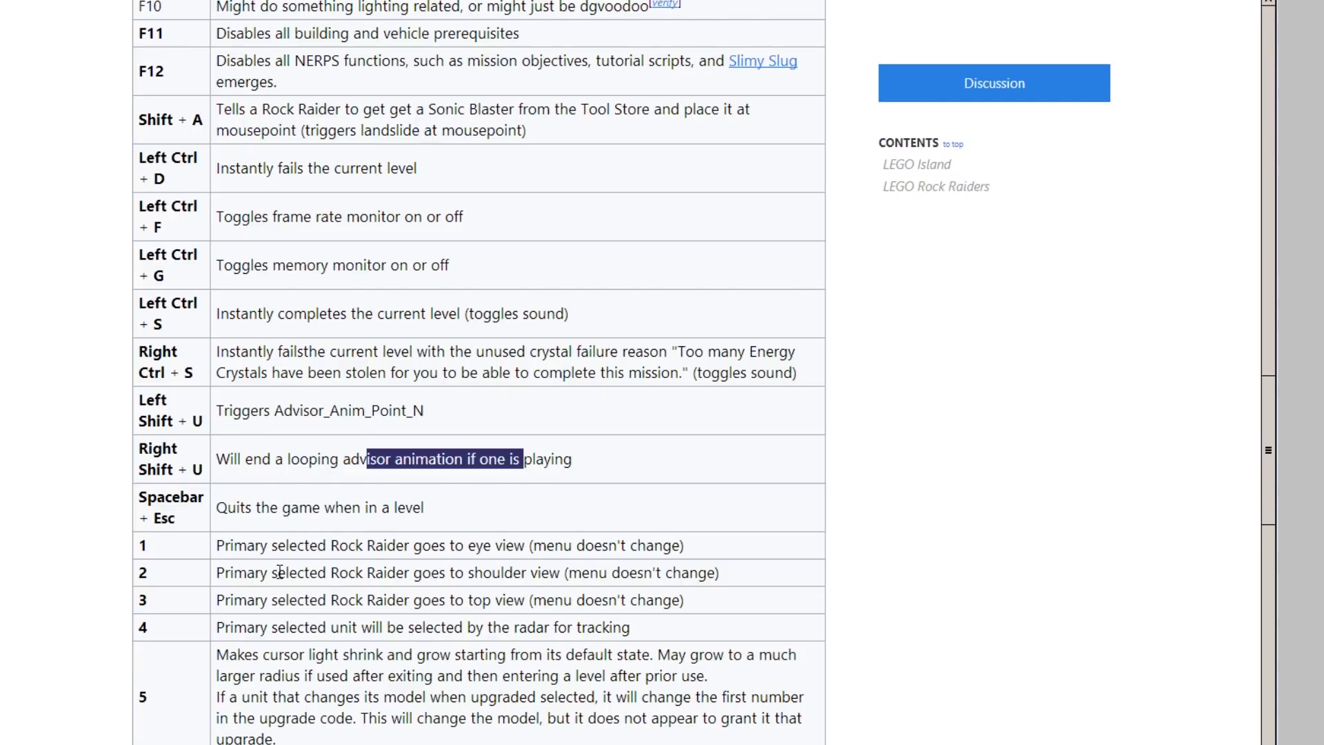
pyautogui.scroll(-1, 279, 571)
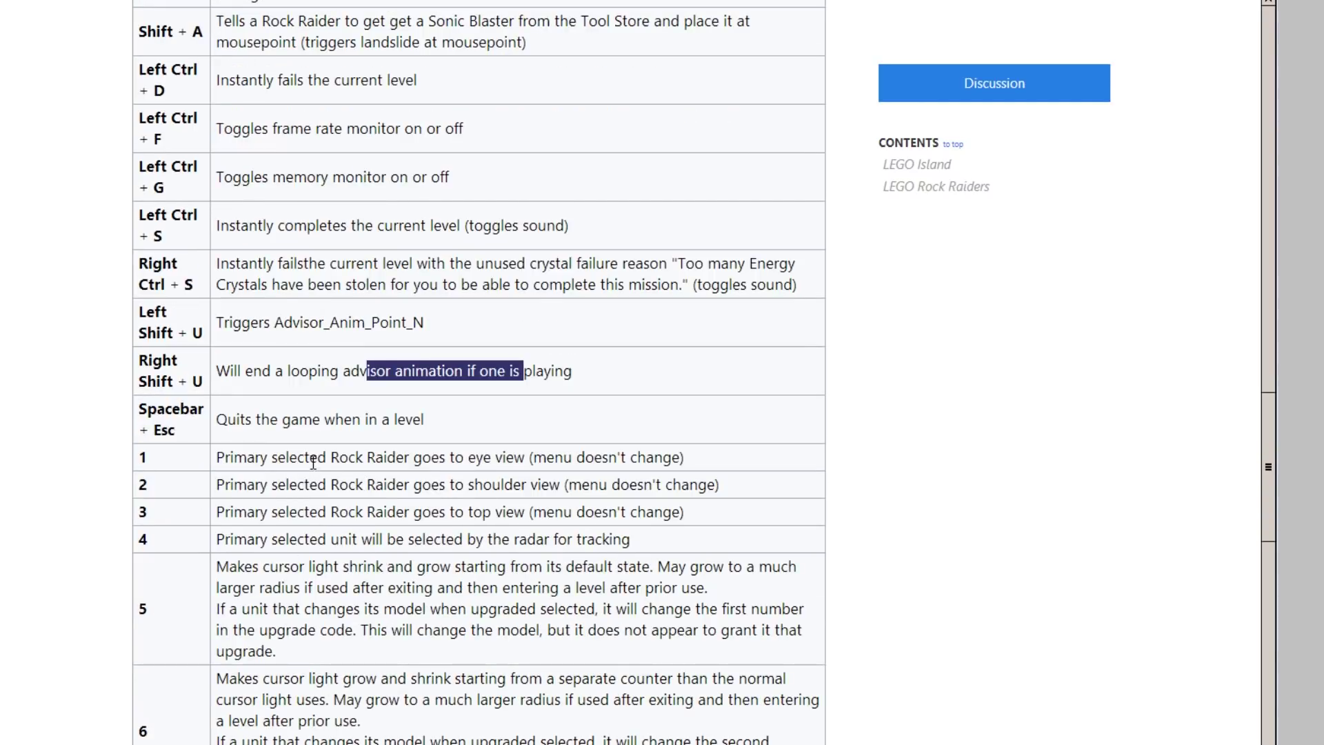
pyautogui.scroll(-10, 313, 463)
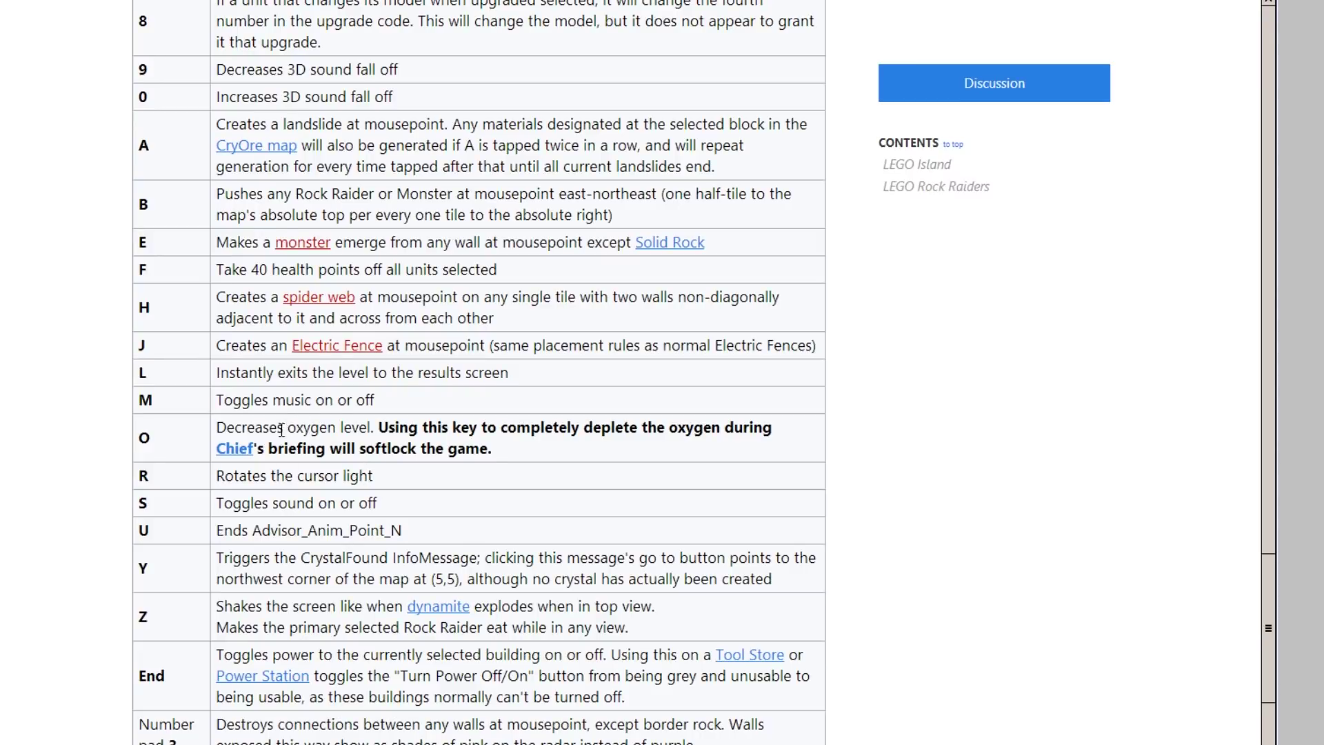
pyautogui.scroll(-5, 327, 536)
pyautogui.scroll(-2, 326, 533)
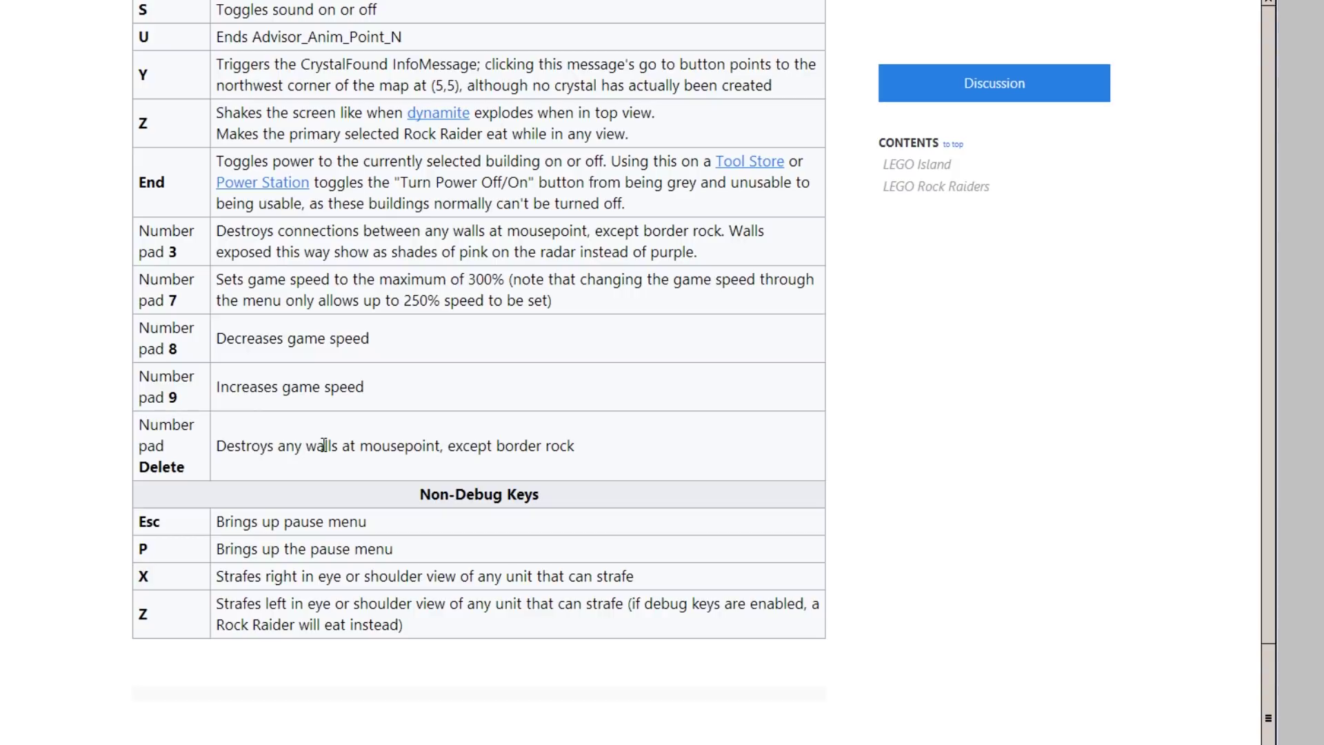
pyautogui.moveTo(247, 447); pyautogui.dragTo(599, 442)
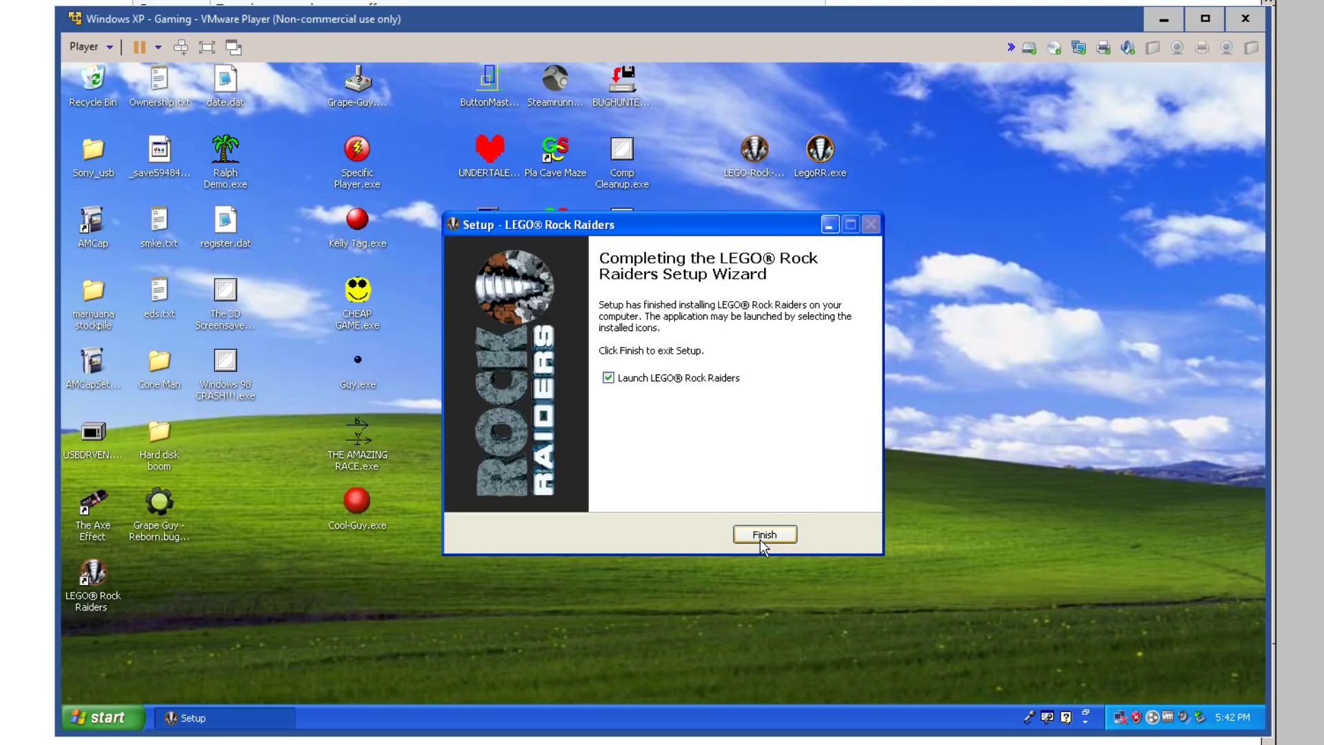
# Finish the LEGO Rock Raiders setup wizard with the launch option cleared.
pyautogui.click(700, 379)
pyautogui.click(768, 535)
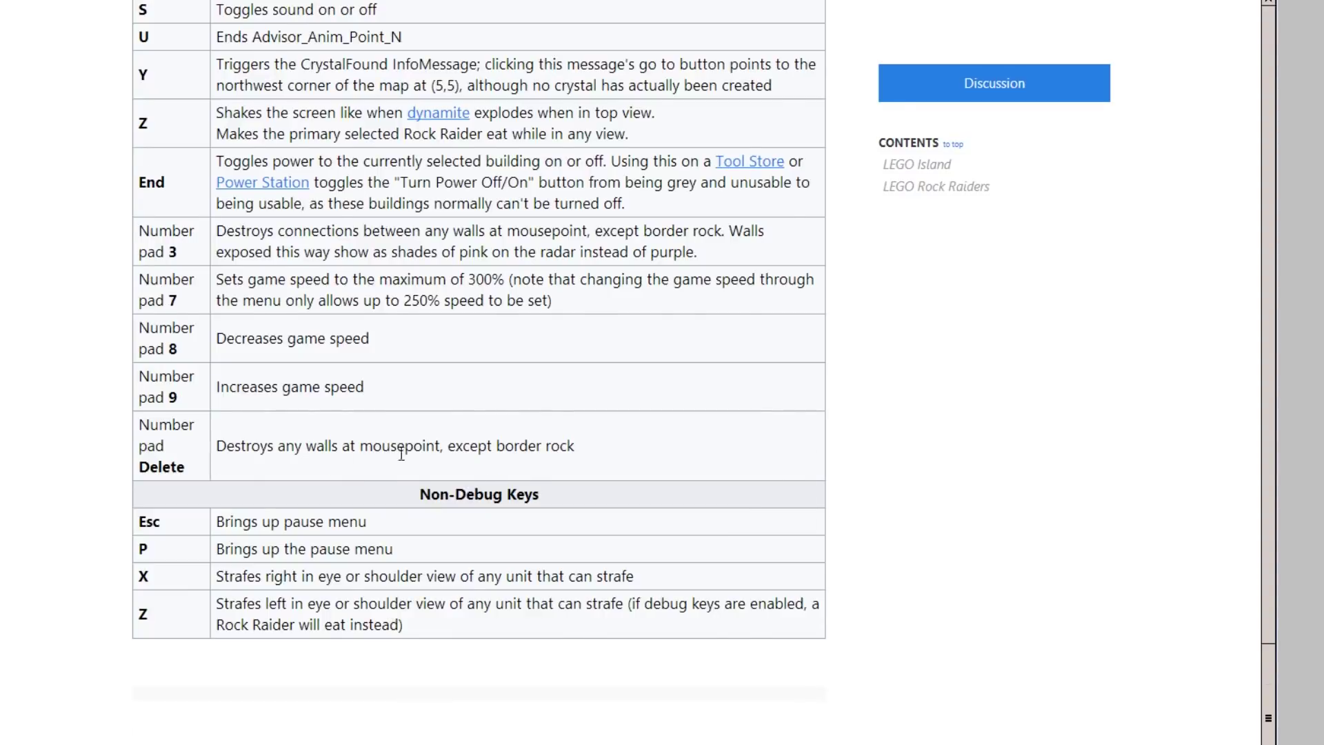
# Return to the wiki's LEGO Rock Raiders argument table and read which display resolutions the -debug argument allows.
pyautogui.scroll(20, 513, 415)
pyautogui.scroll(10, 373, 213)
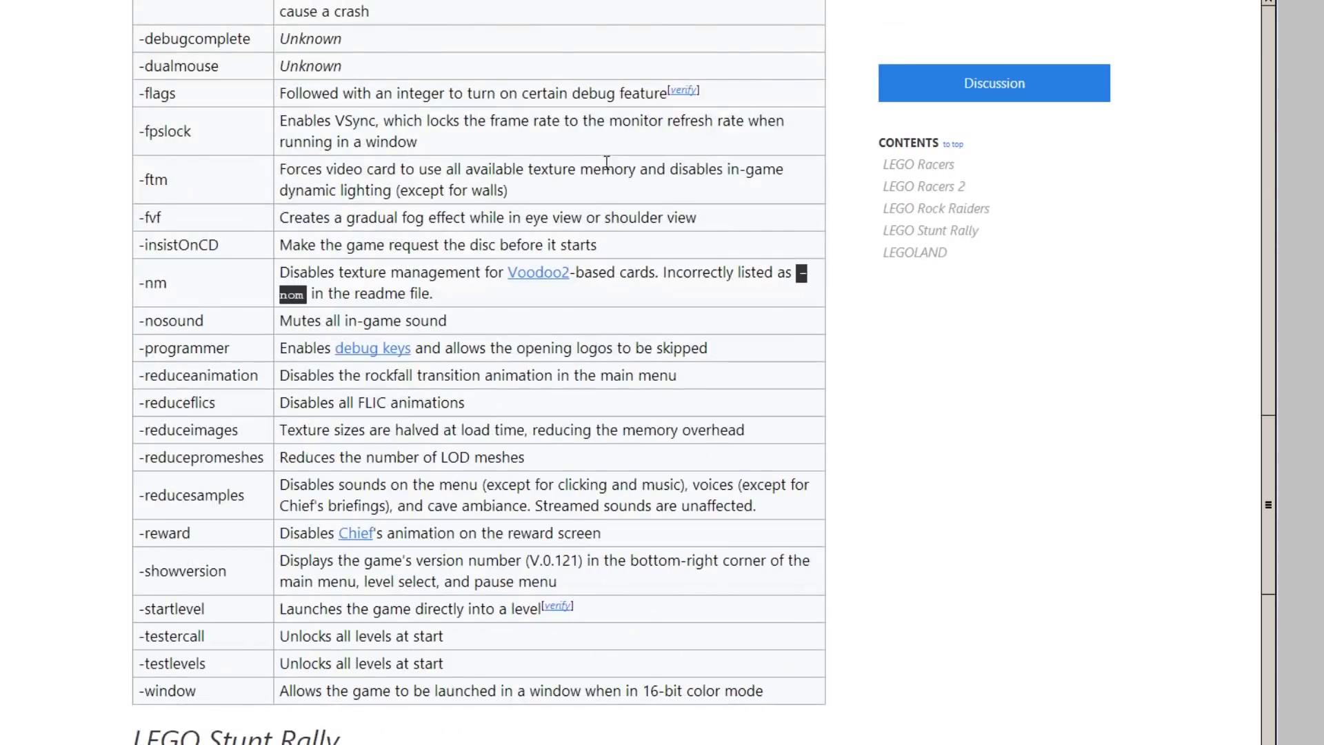
pyautogui.scroll(8, 641, 215)
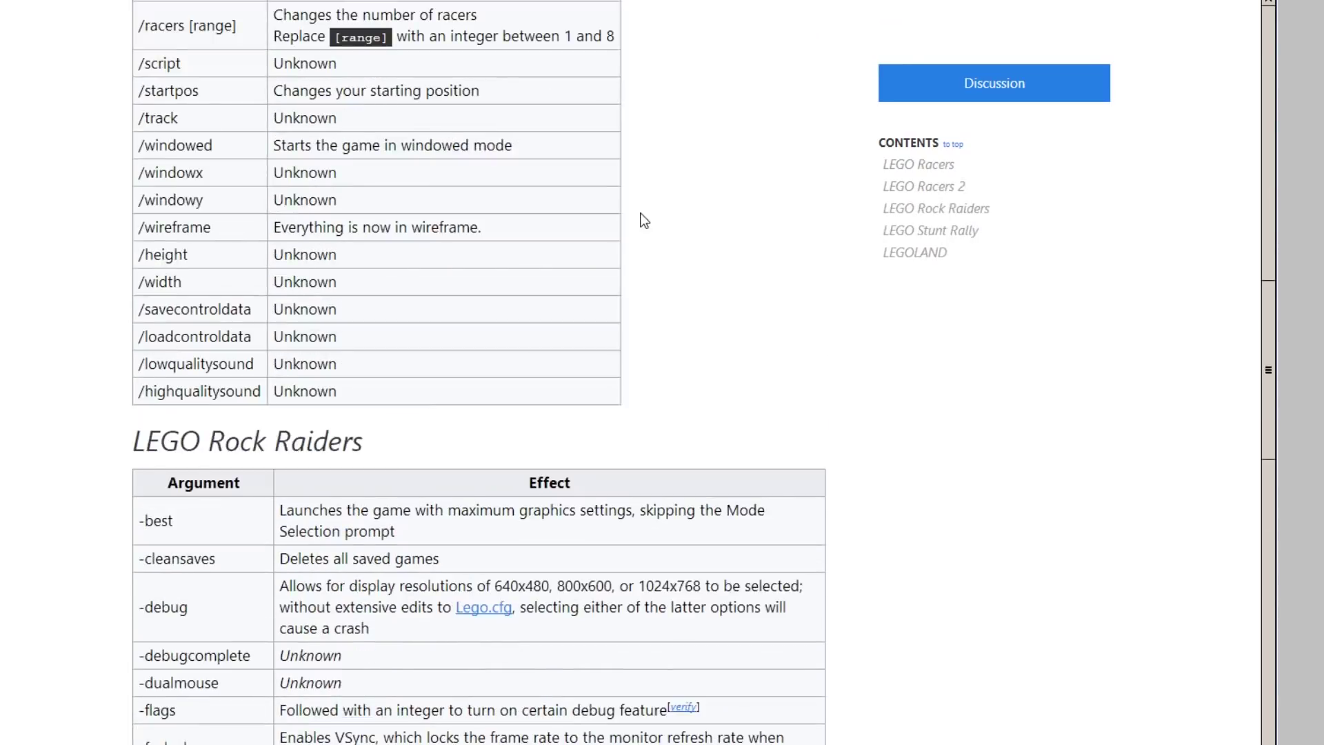
pyautogui.scroll(-2, 569, 302)
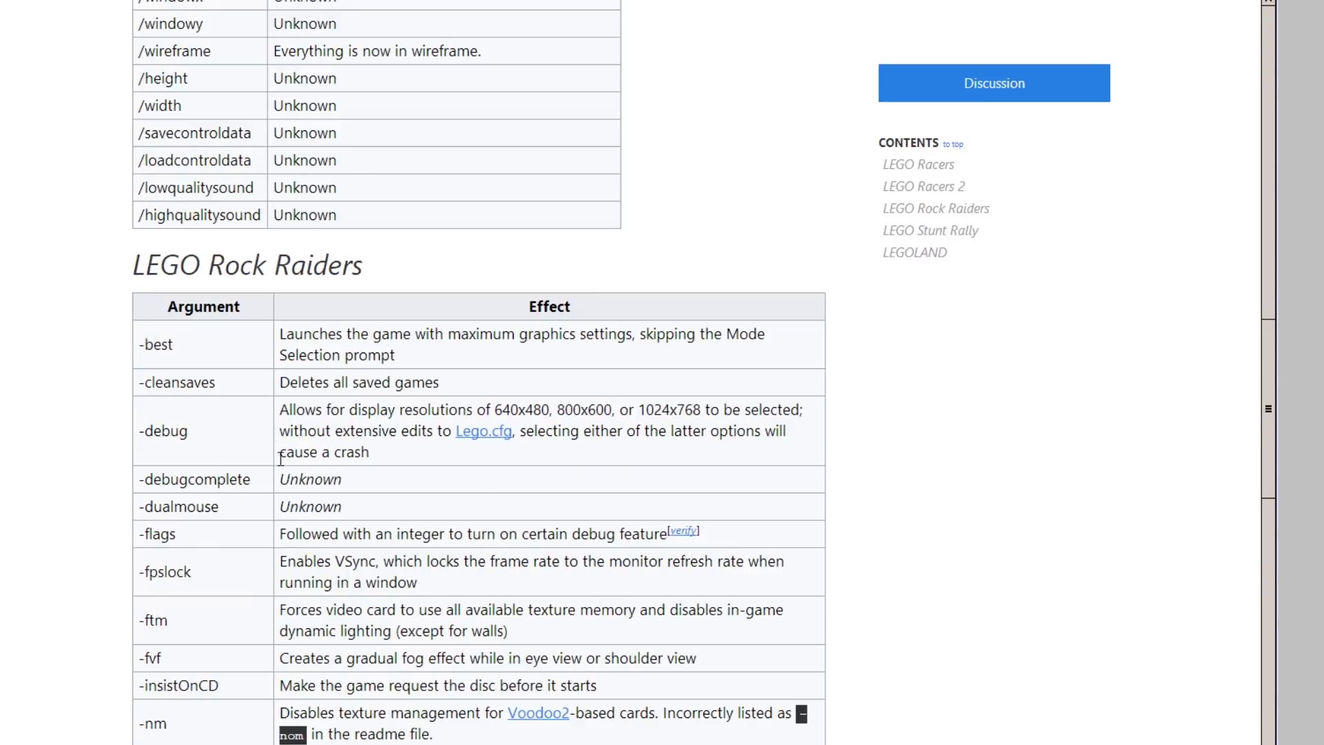
pyautogui.moveTo(339, 409); pyautogui.dragTo(793, 408)
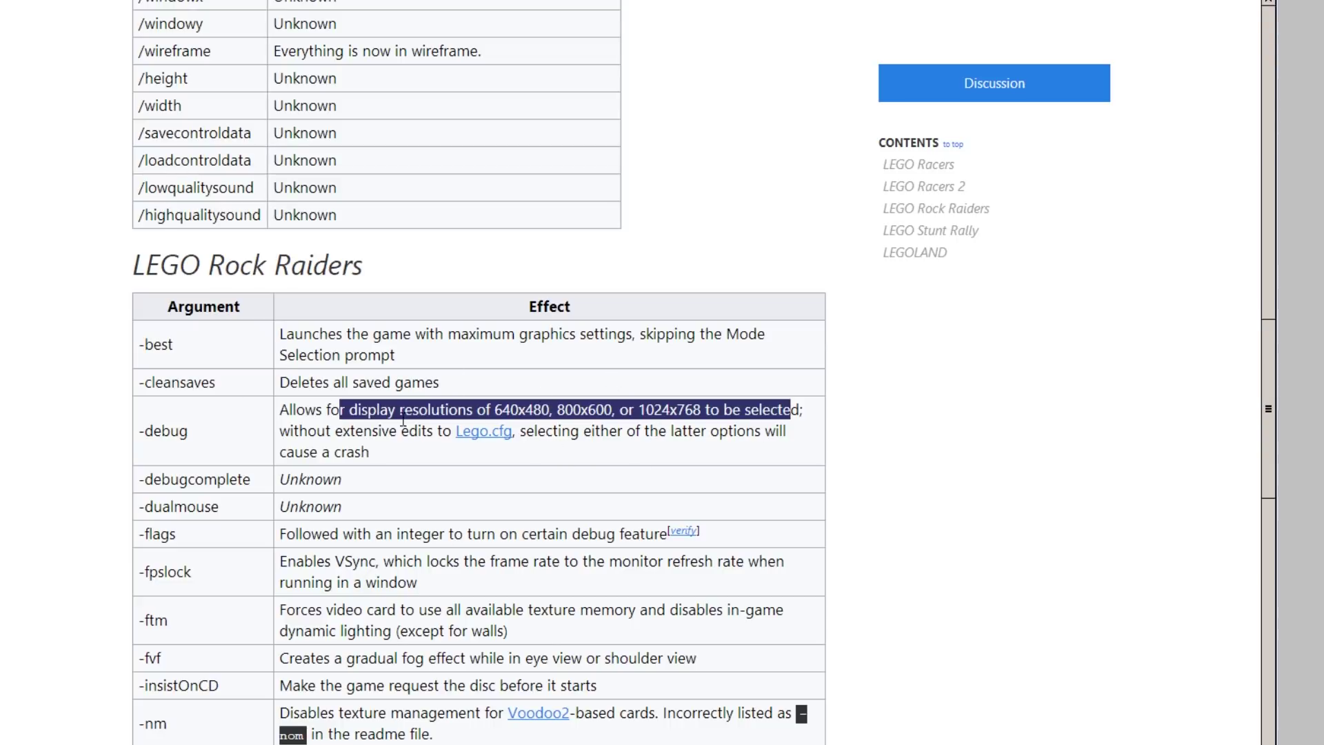
pyautogui.moveTo(755, 432); pyautogui.dragTo(813, 438)
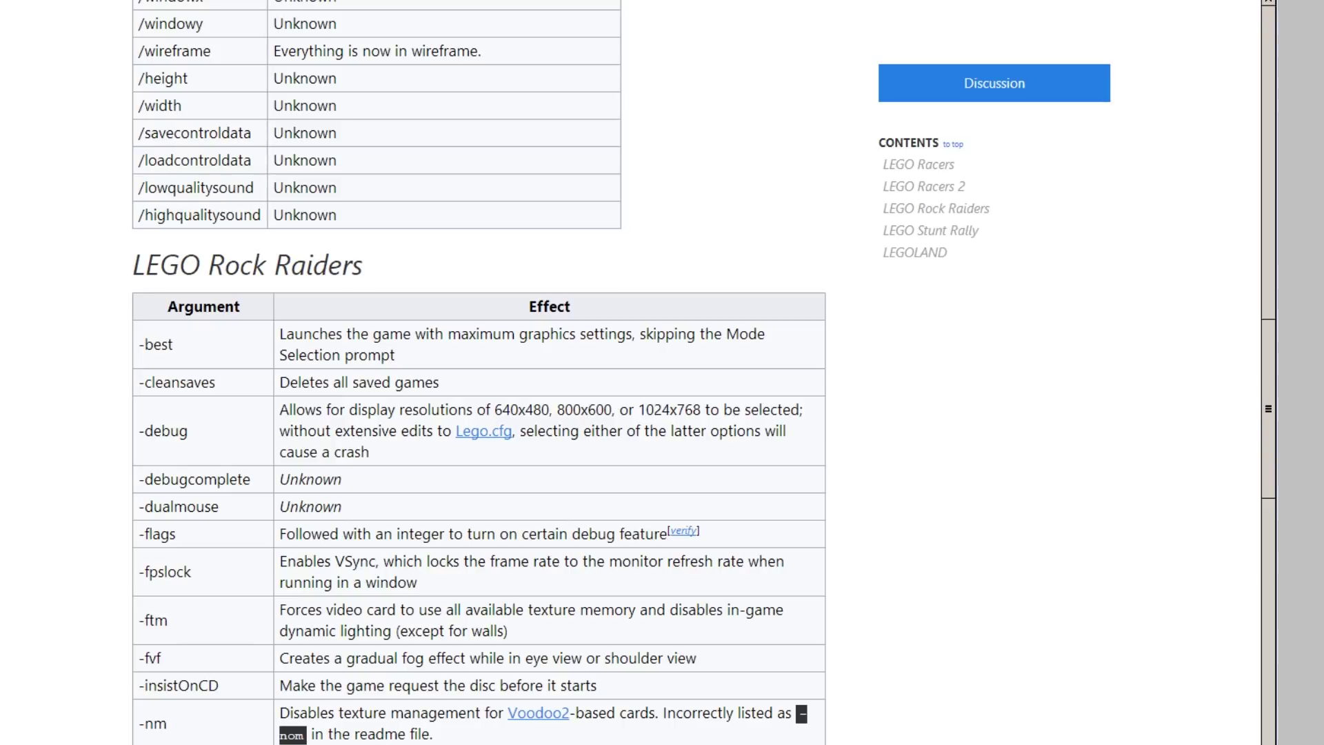
# Switch to VMware Player, relaunch LEGO Rock Raiders full screen with the RGB Emulation device, and reposition the virtual machine window.
pyautogui.hotkey('alt', 'Tab')
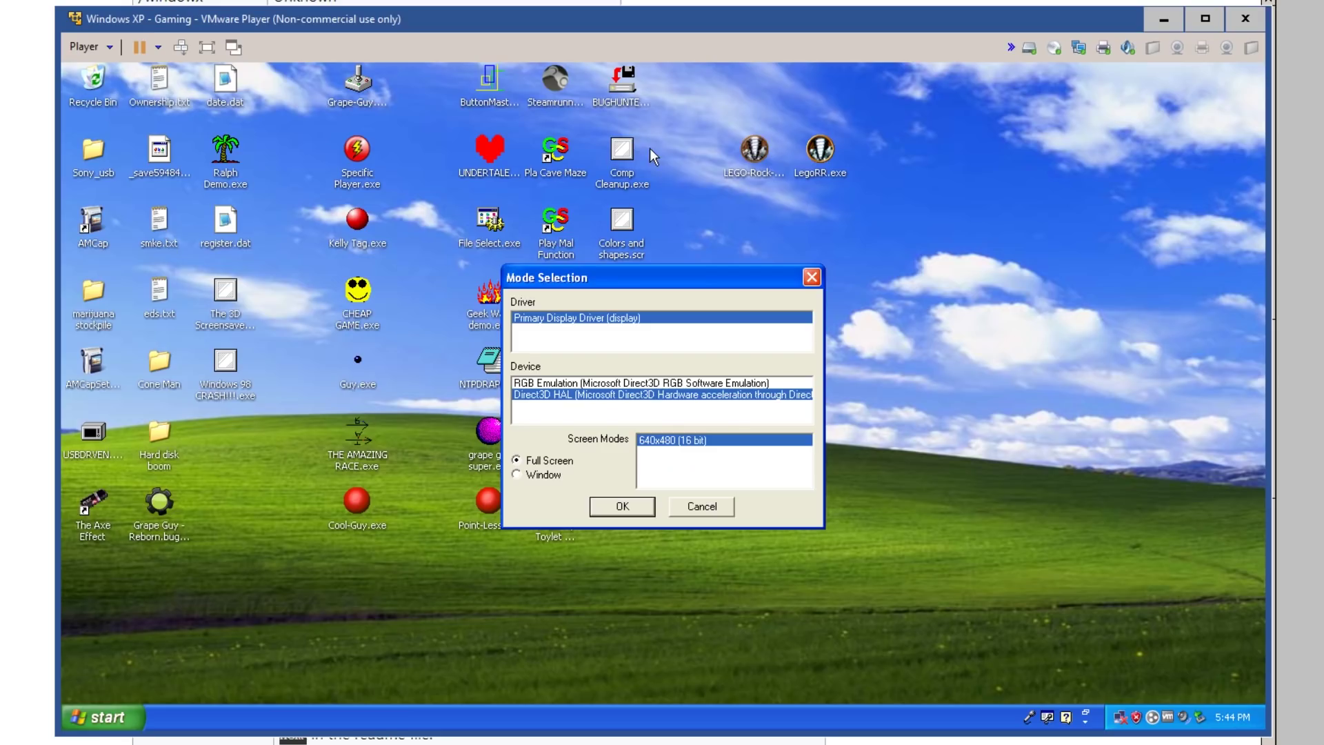
pyautogui.click(646, 509)
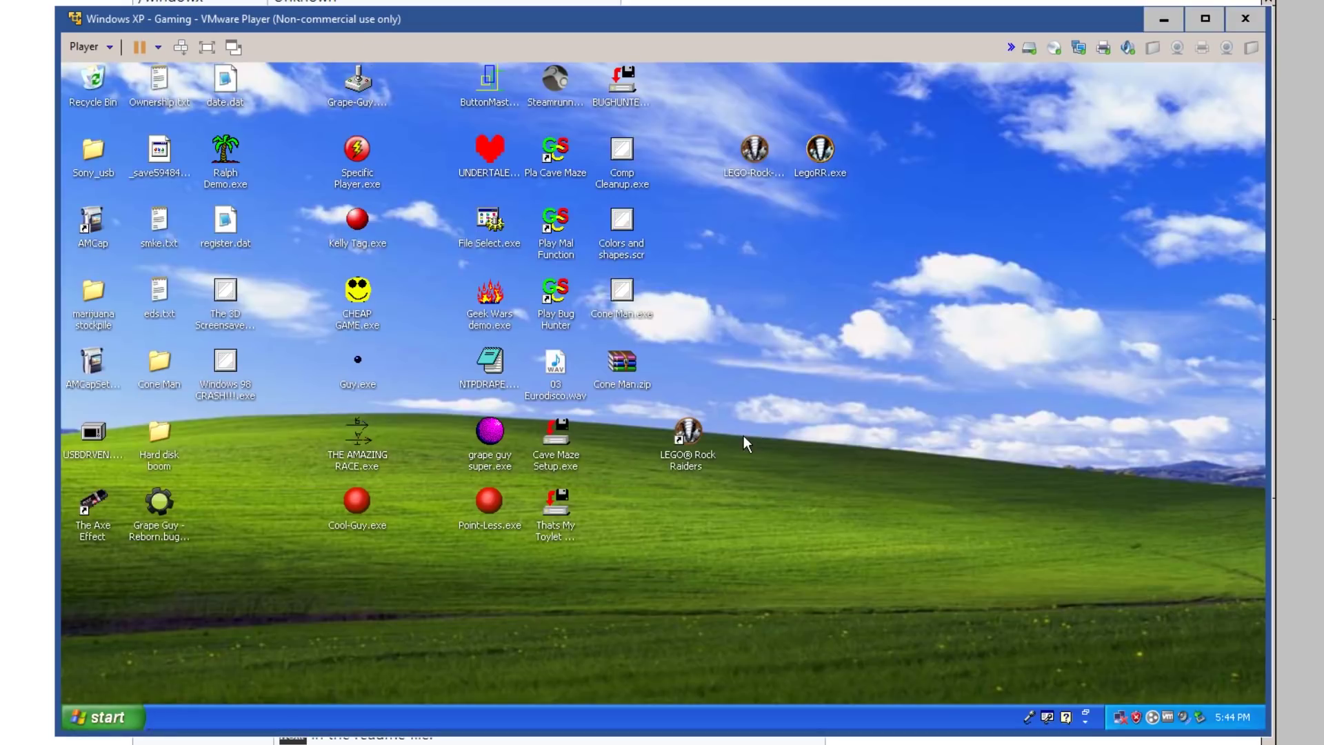
pyautogui.doubleClick(684, 433)
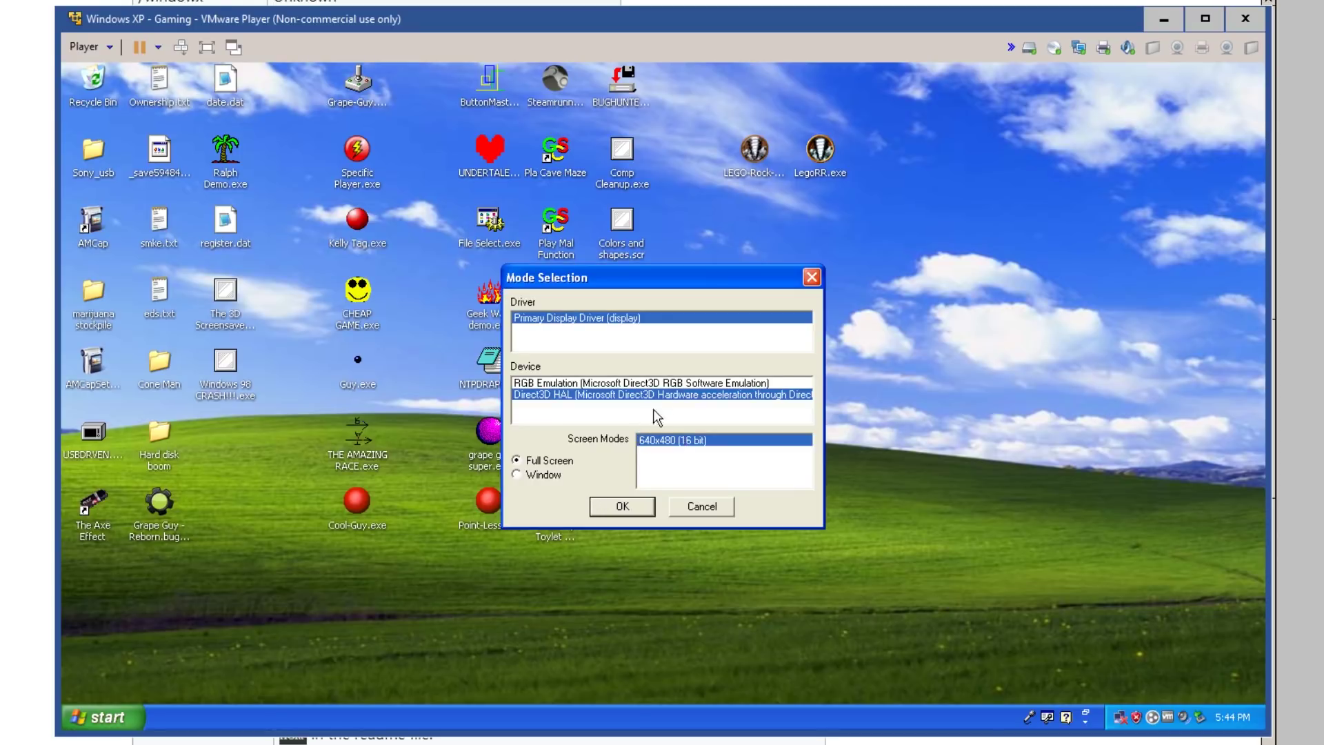
pyautogui.click(669, 384)
pyautogui.click(633, 502)
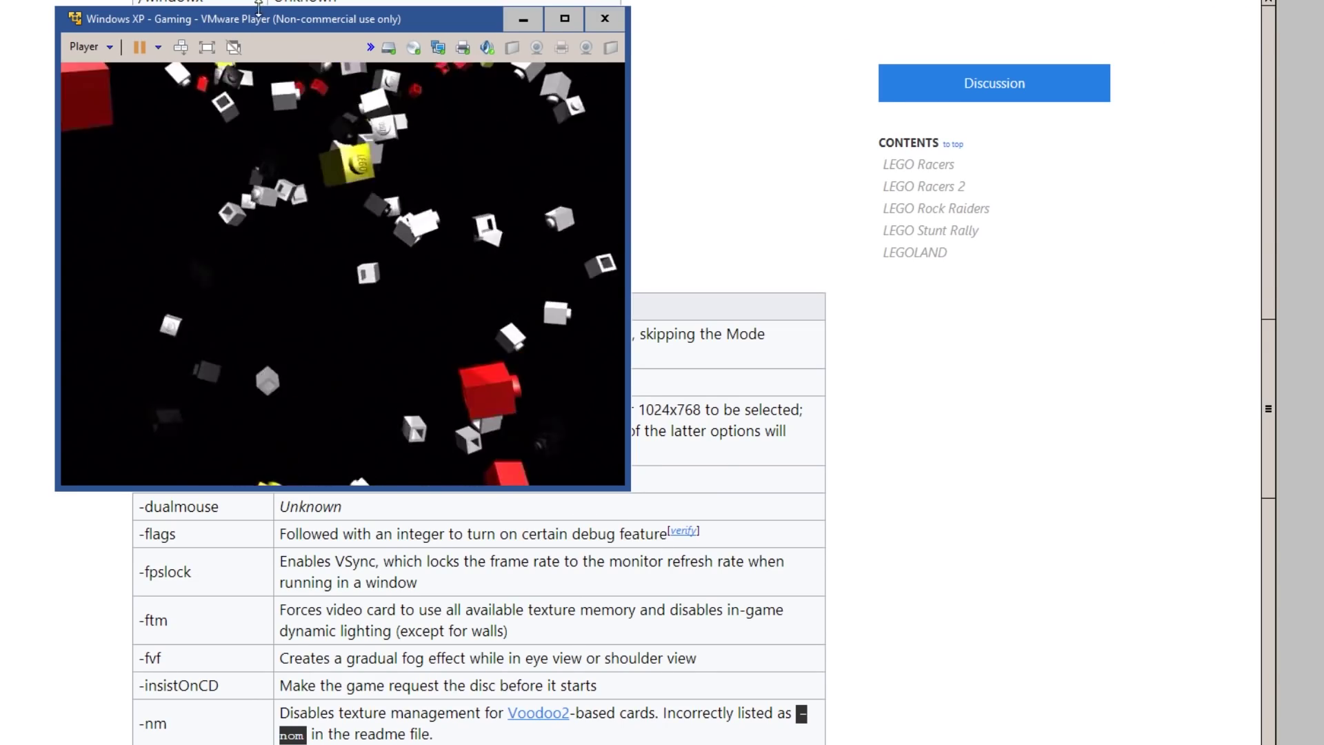
pyautogui.moveTo(282, 25); pyautogui.dragTo(576, 119)
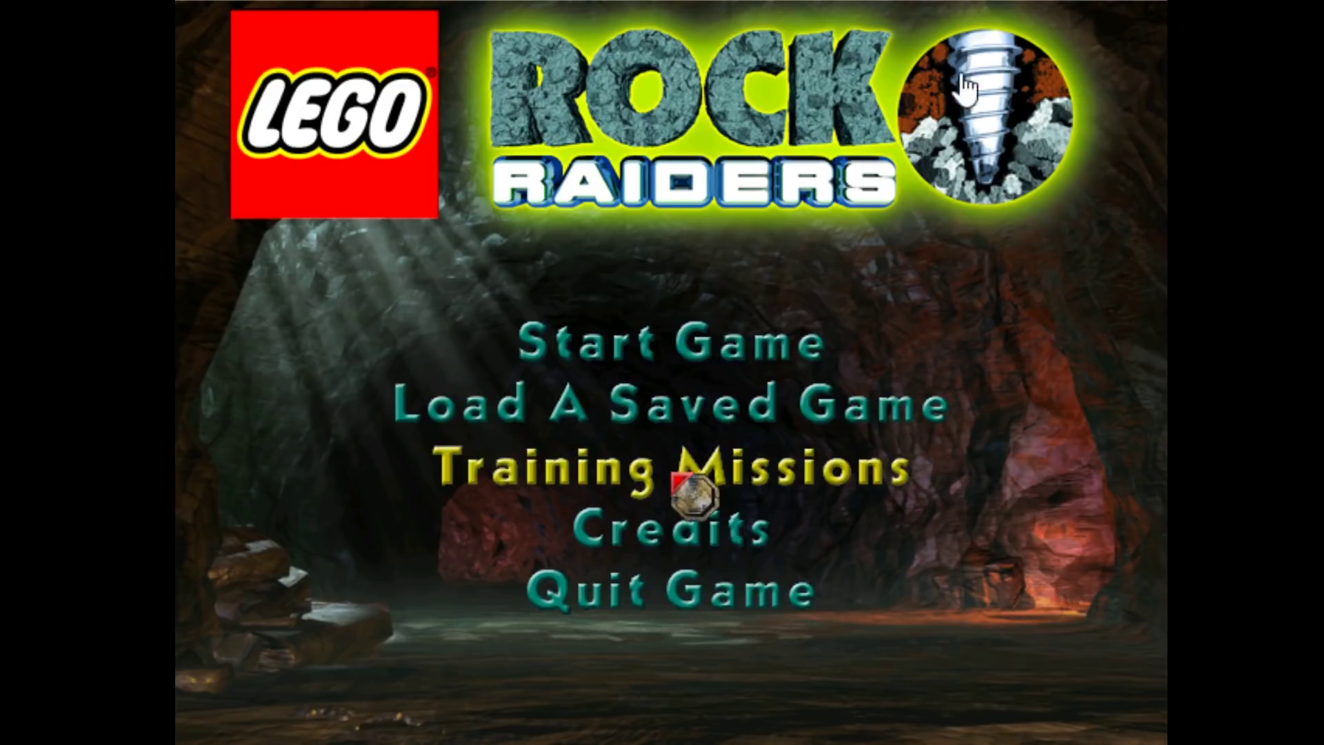
# Start a new game and try to open the mission in the rubble-filled cavern further down the mission map.
pyautogui.click(625, 339)
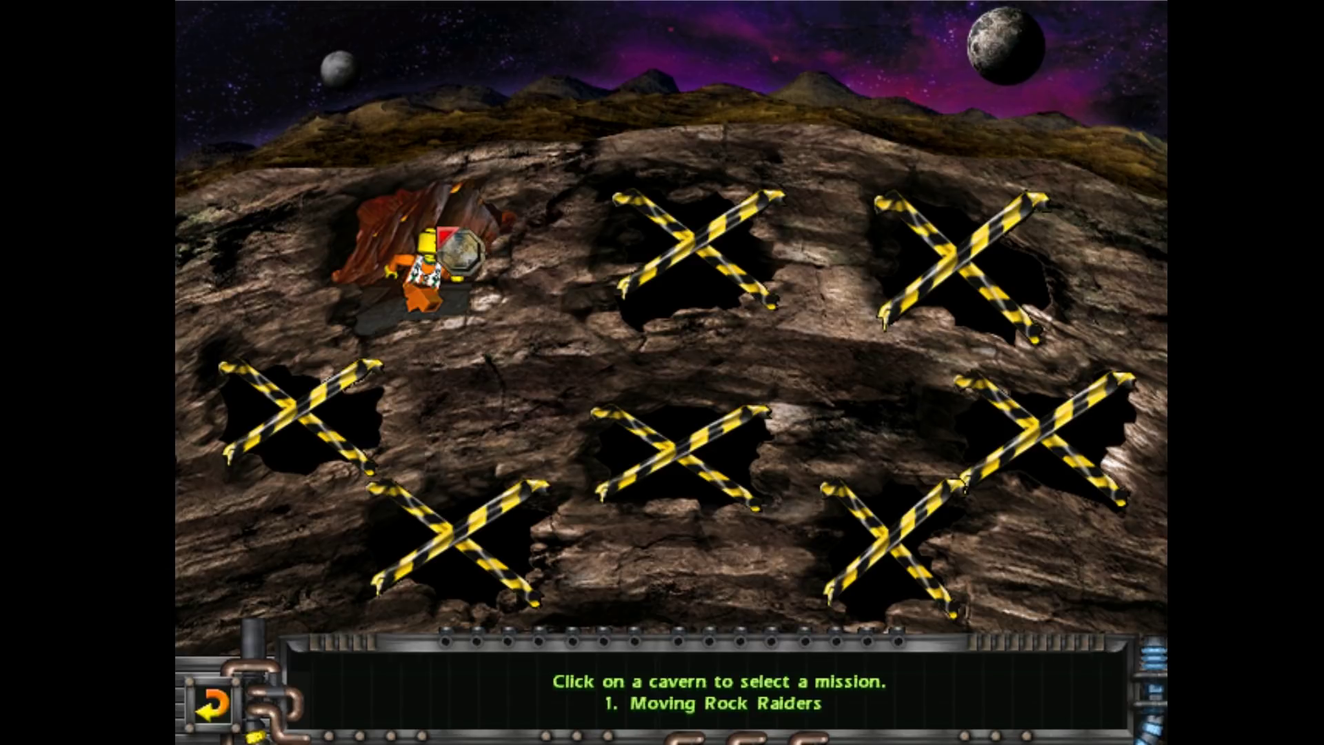
pyautogui.moveTo(466, 540)
pyautogui.moveTo(458, 710)
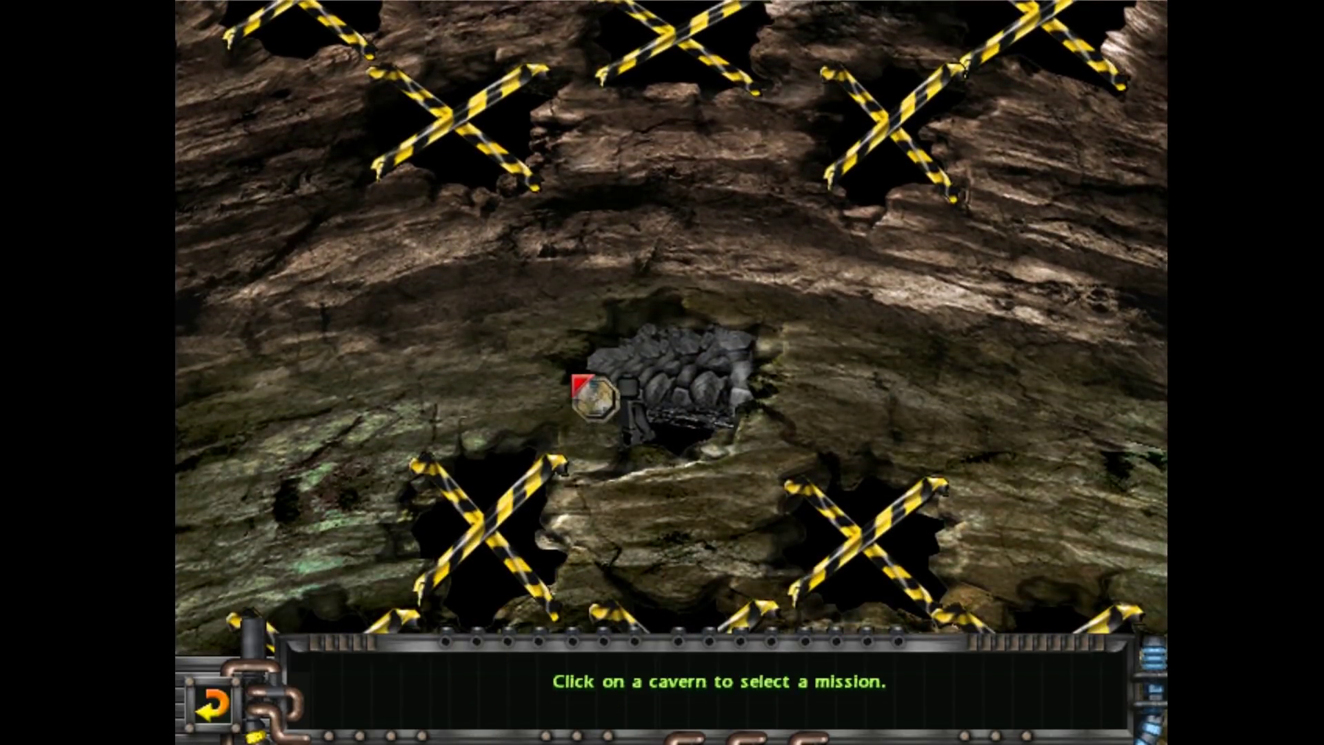
pyautogui.click(638, 380)
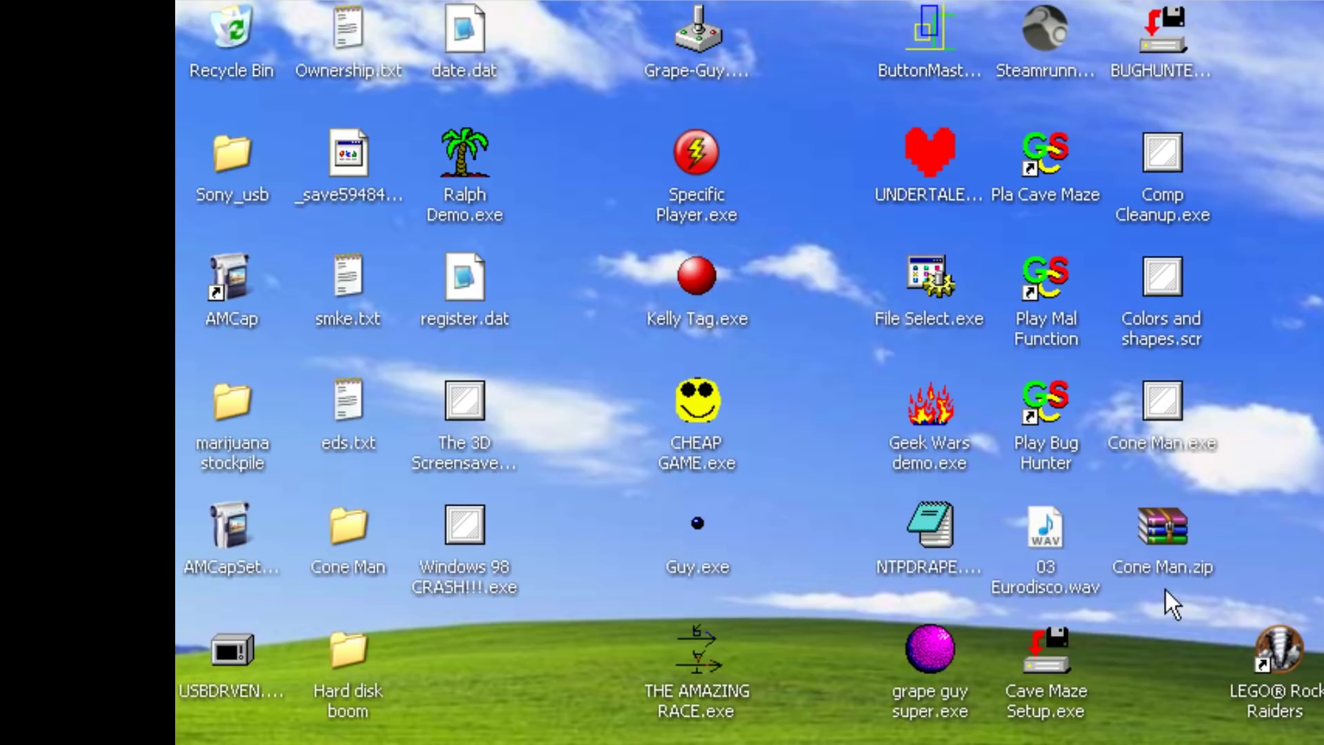
# Relaunch LEGO Rock Raiders from its desktop shortcut in full screen with the RGB Emulation device.
pyautogui.doubleClick(1281, 652)
pyautogui.press('Return')
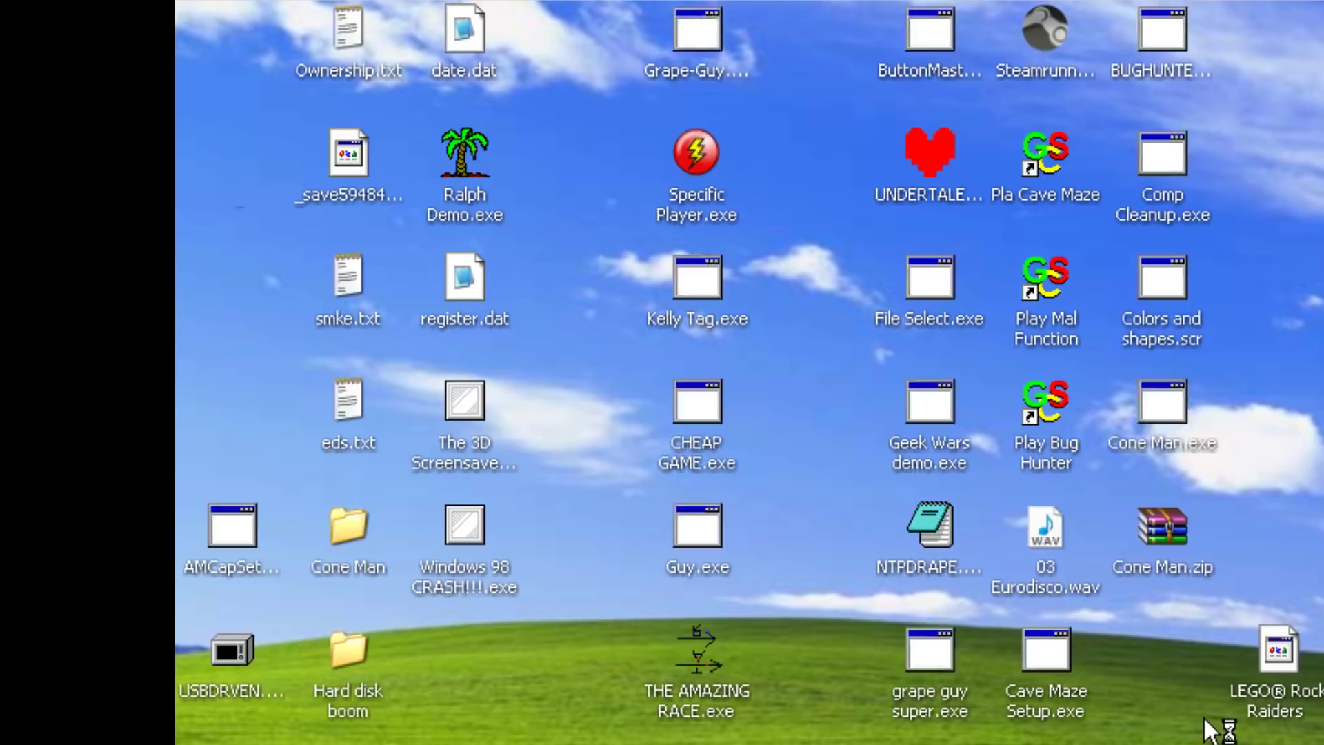
pyautogui.doubleClick(1281, 653)
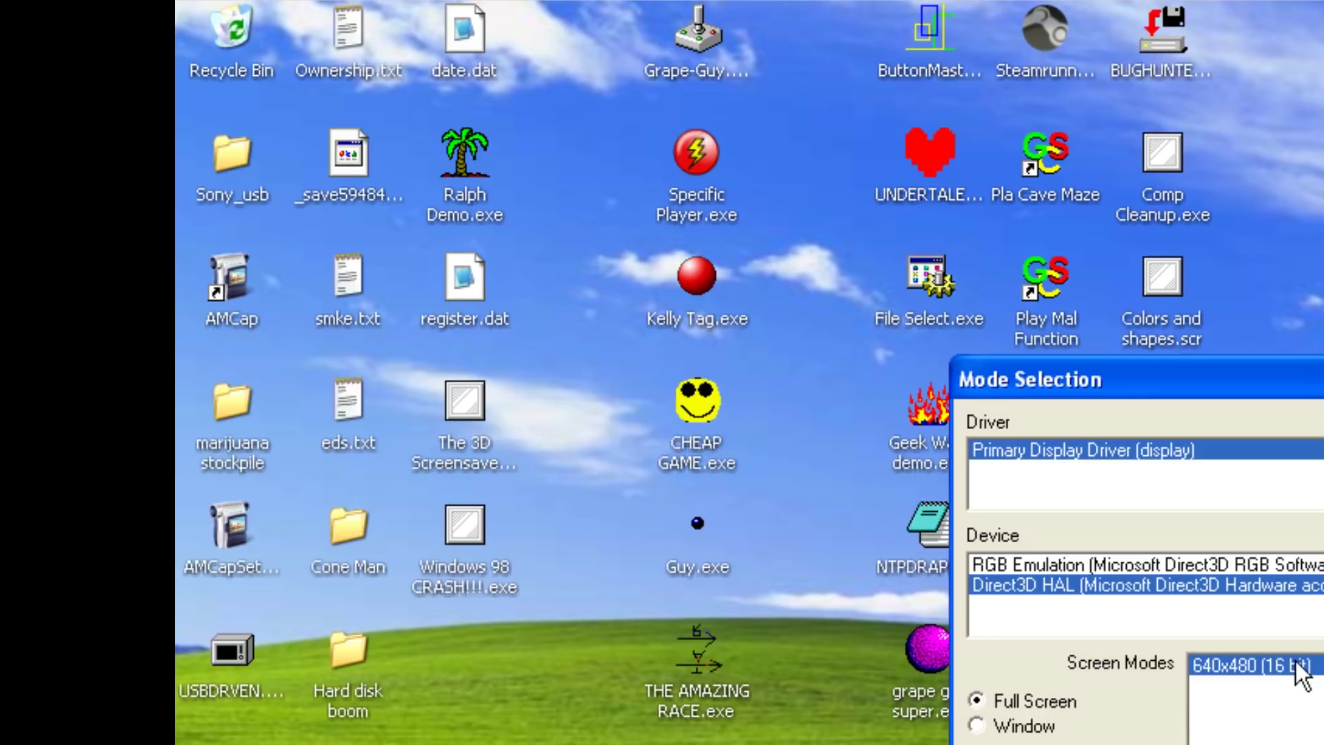
pyautogui.click(1259, 565)
pyautogui.press('Return')
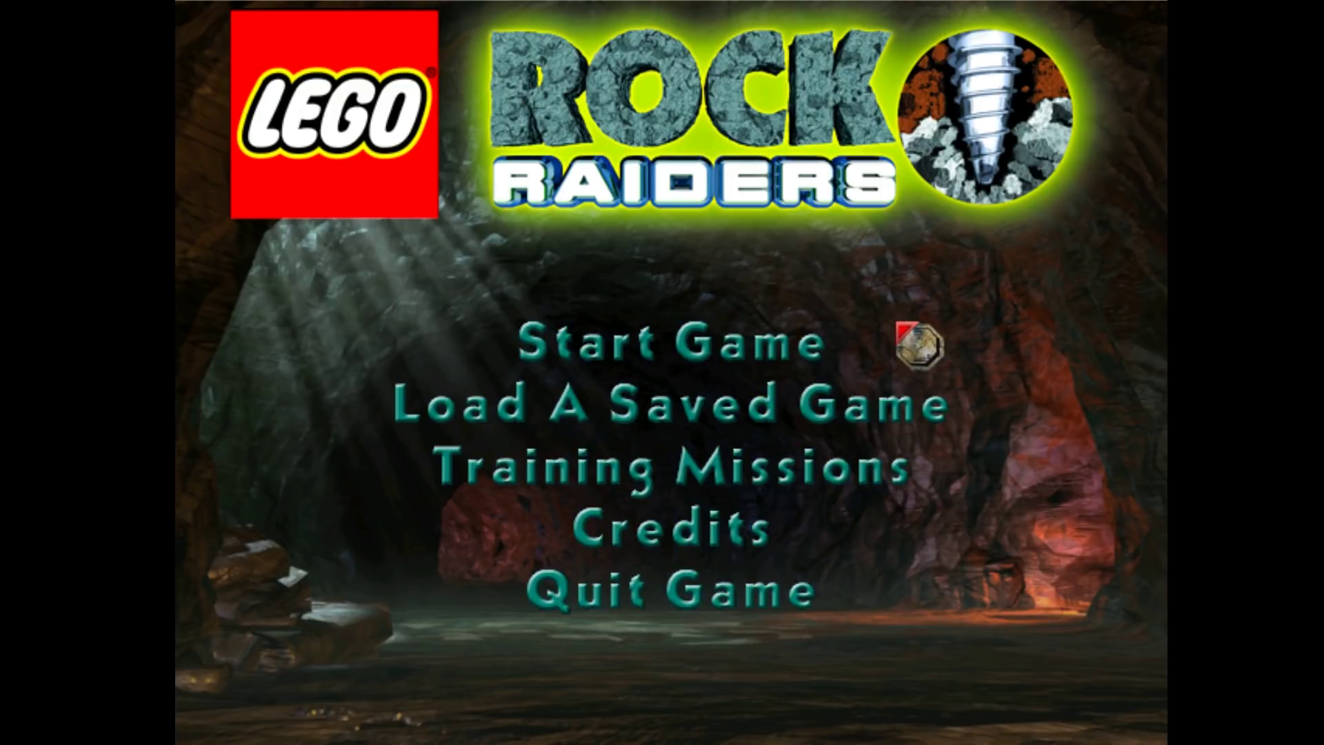
# Start a new game, look over the caverns on the mission map, and try to open mission 1, Moving Rock Raiders.
pyautogui.click(675, 340)
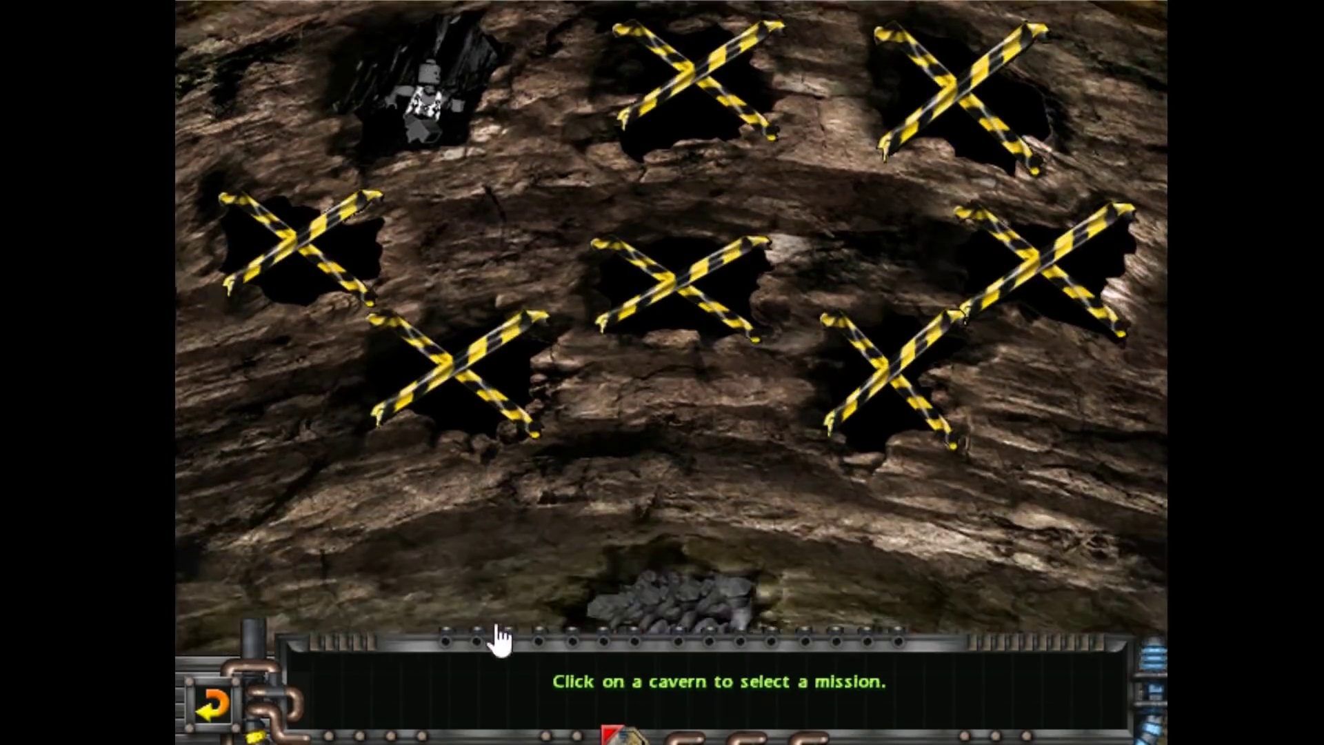
pyautogui.moveTo(499, 721)
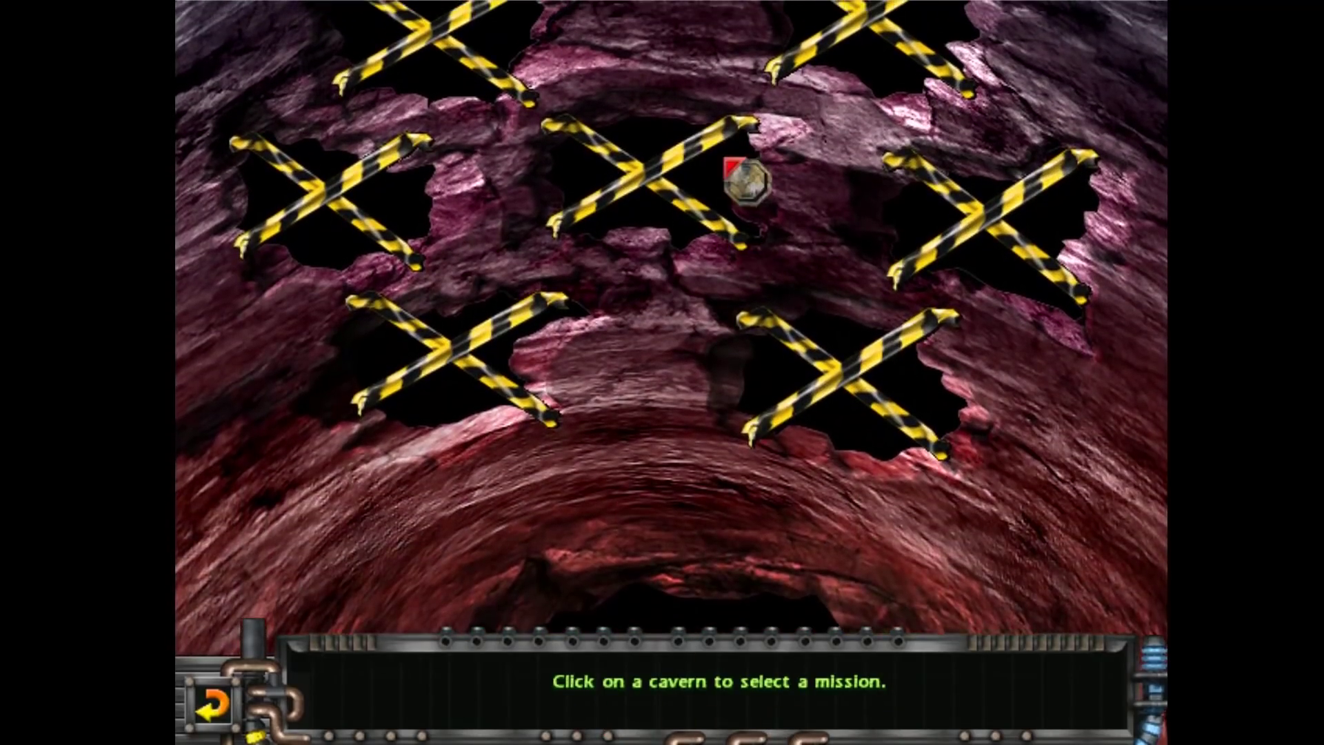
pyautogui.moveTo(718, 52)
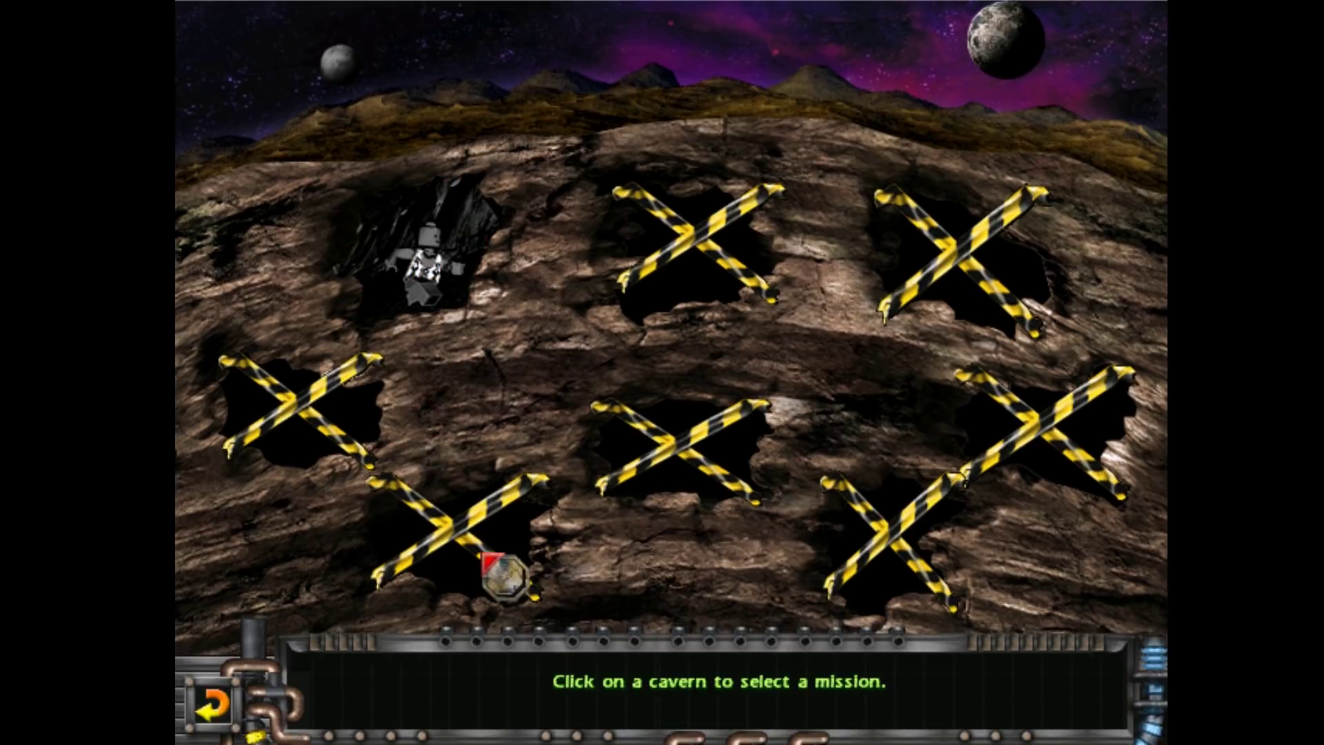
pyautogui.moveTo(495, 584)
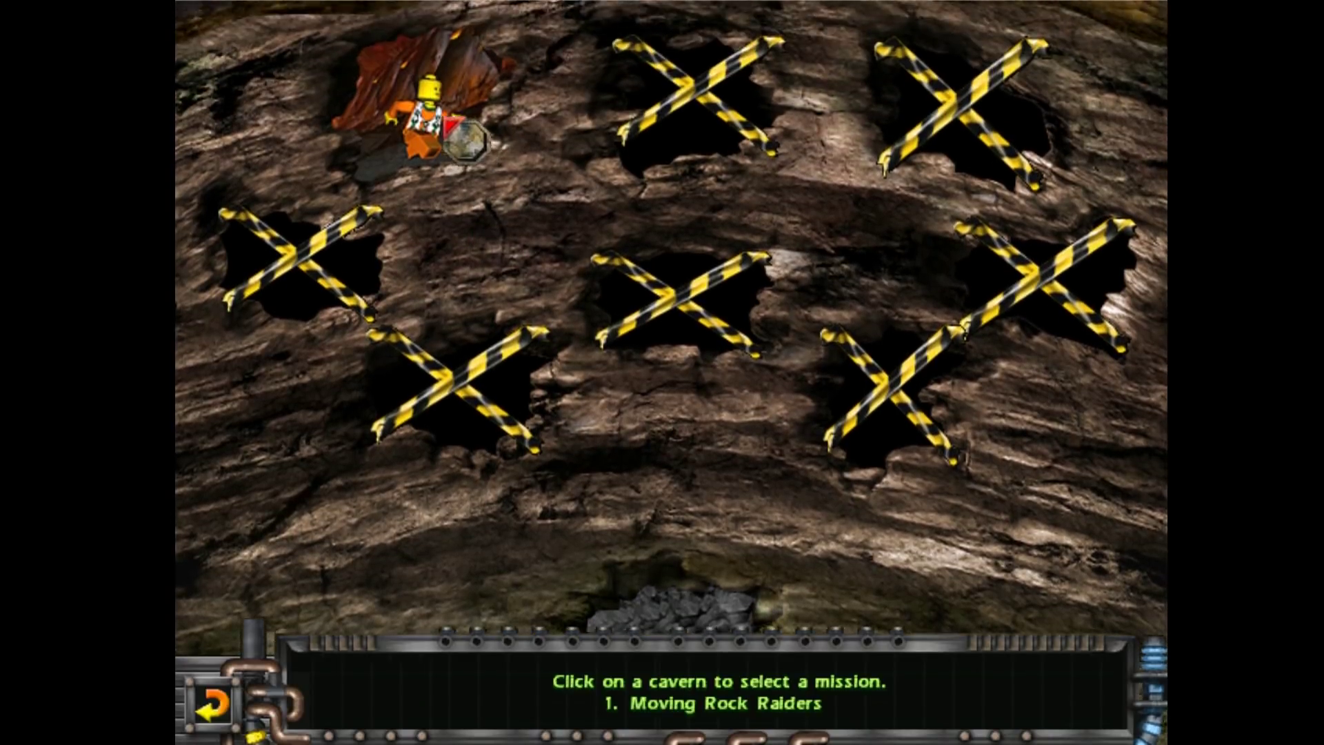
pyautogui.click(424, 114)
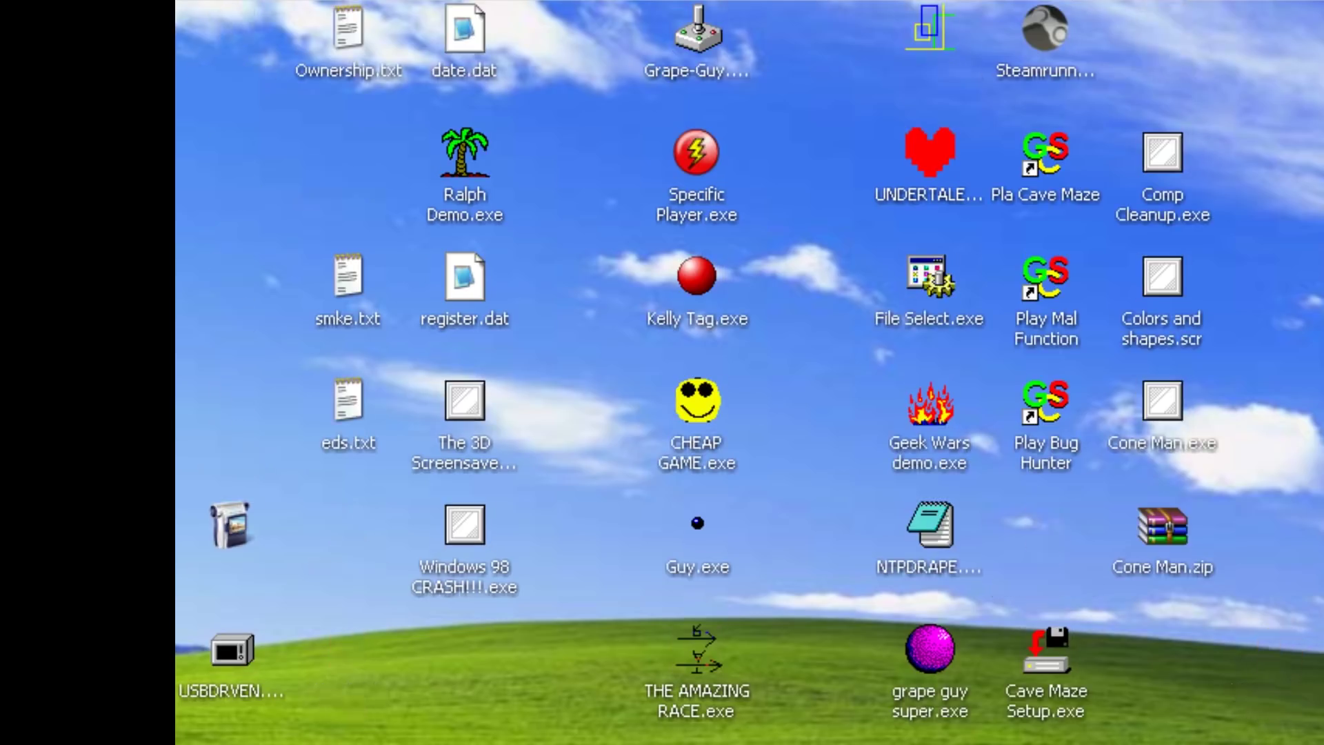